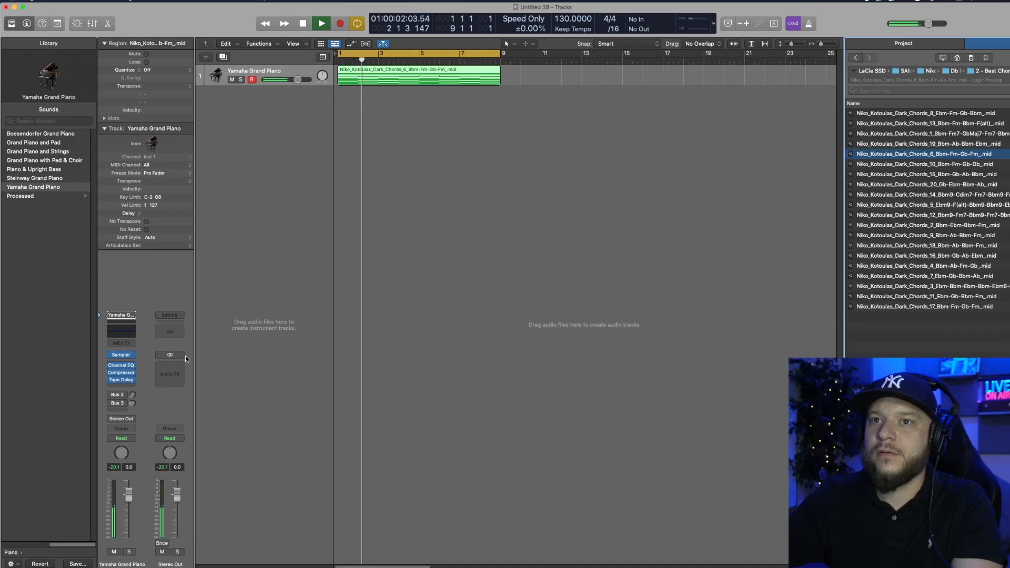
Raise the make-up gain in the piano track's Compressor.
left_click(122, 376)
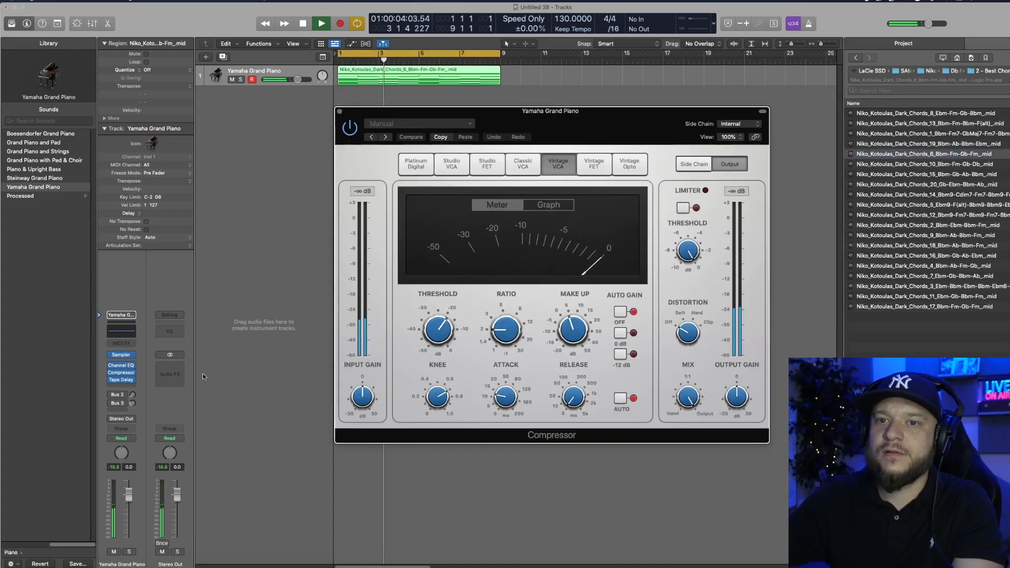
left_click_drag(563, 334, 569, 330)
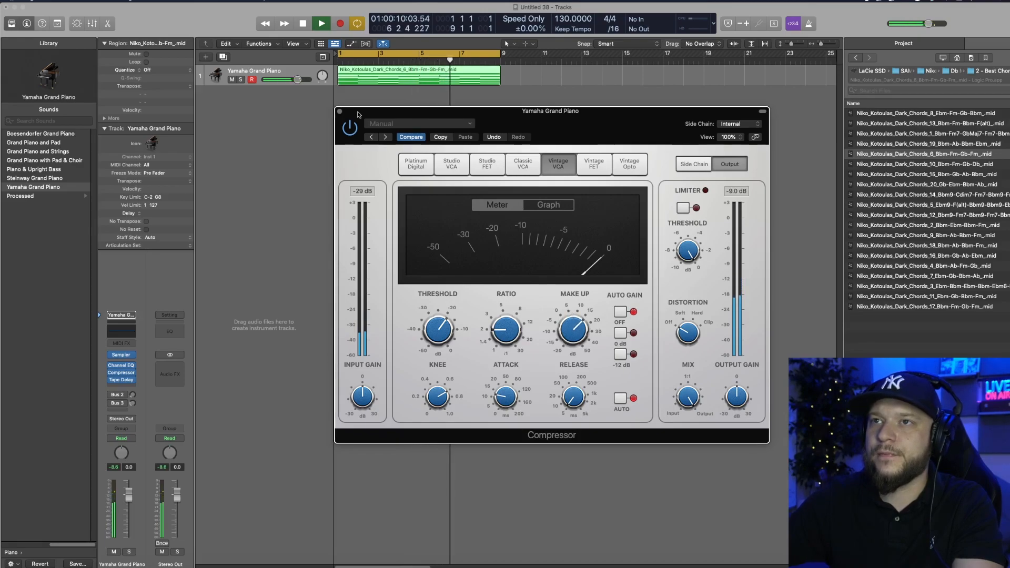
left_click(339, 112)
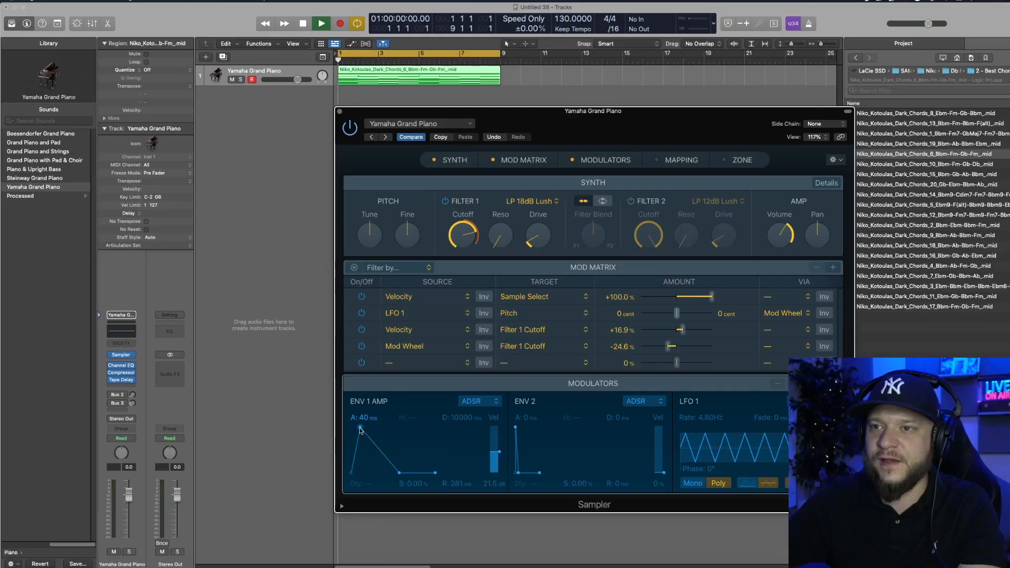
Set the amp envelope attack to 51 ms in the piano's Sampler, and stop playback.
left_click_drag(334, 322, 338, 327)
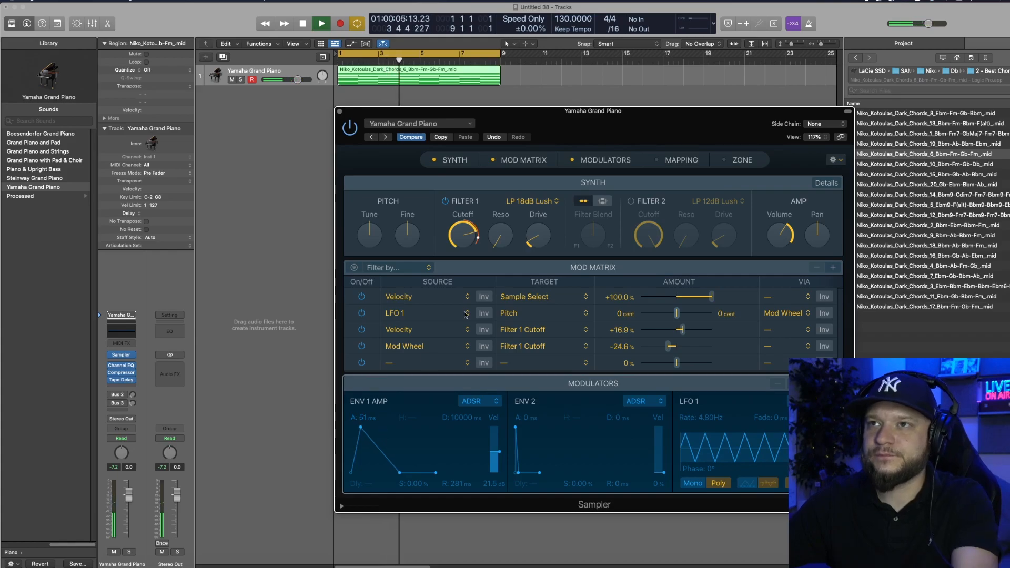
key("space")
left_click(339, 111)
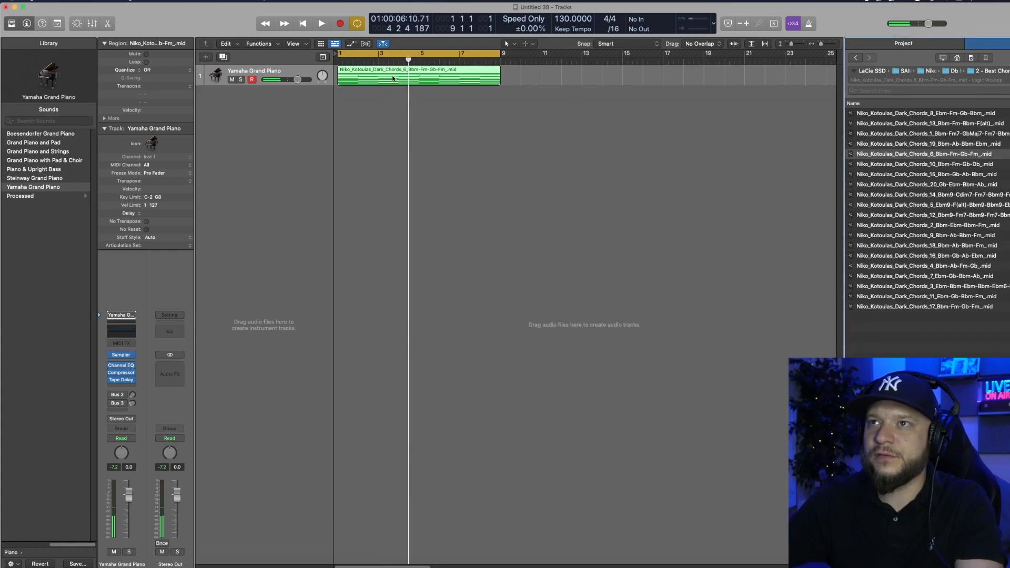
Humanize all notes of the piano chord region in the Piano Roll, with the position randomization set to 14 ticks.
double_click(372, 80)
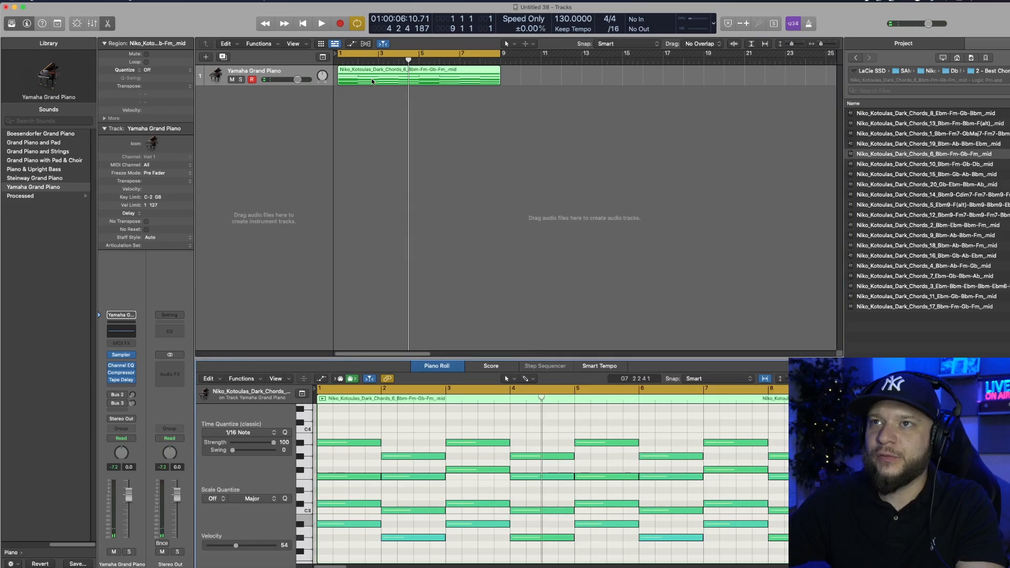
left_click_drag(390, 357, 404, 210)
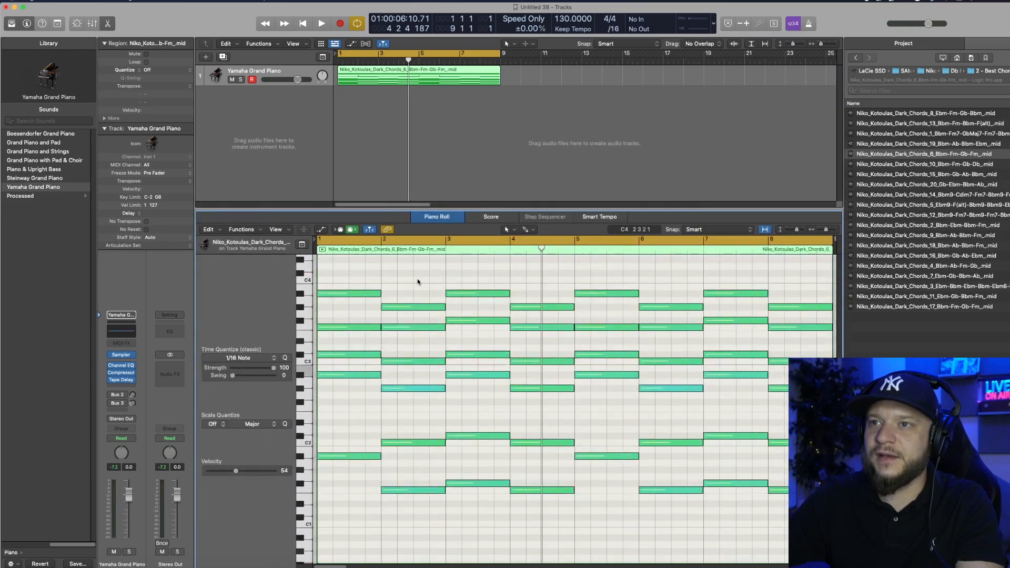
key("super+a")
left_click(242, 229)
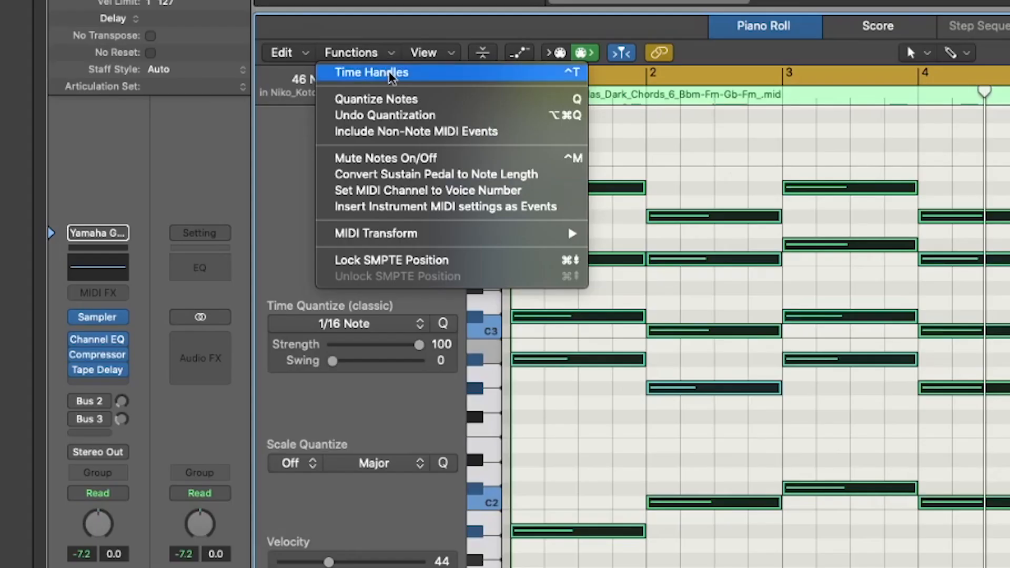
mouse_move(247, 315)
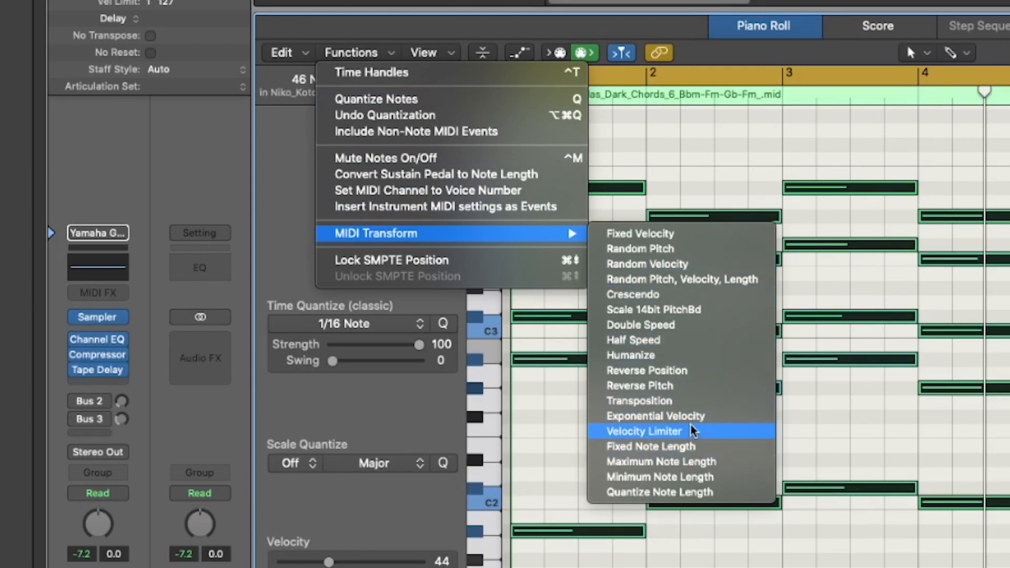
left_click(683, 355)
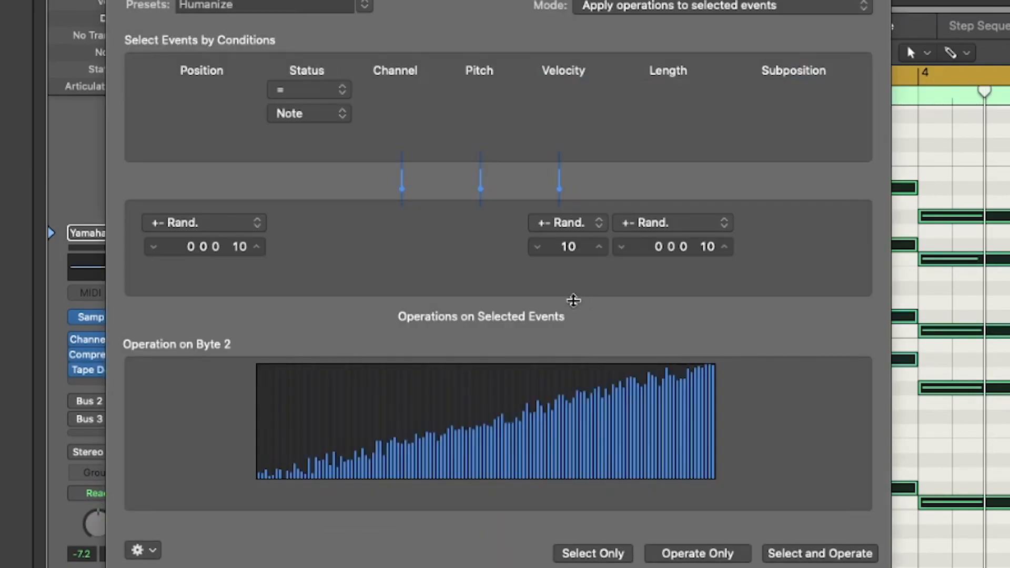
left_click_drag(240, 247, 240, 240)
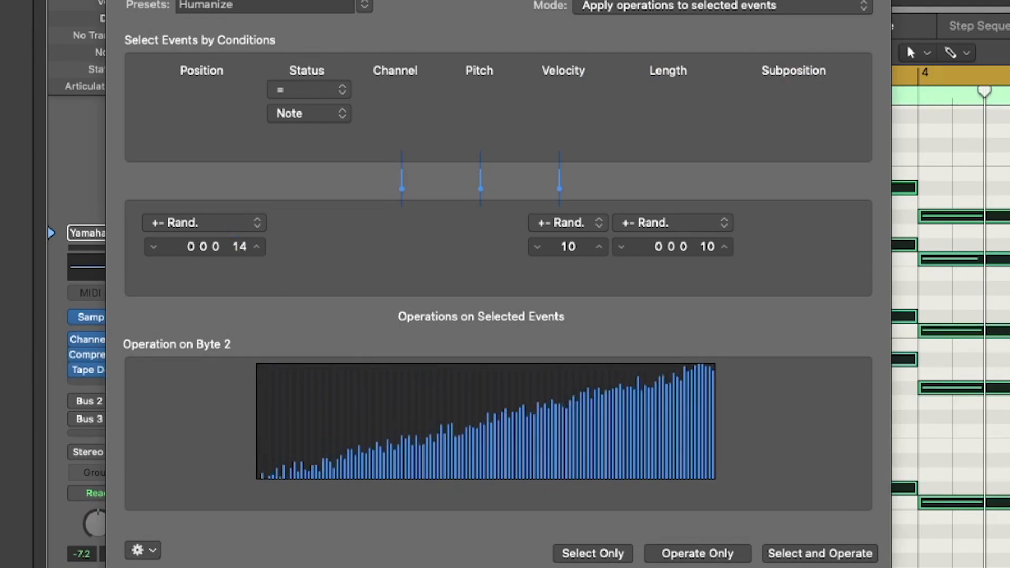
left_click(818, 552)
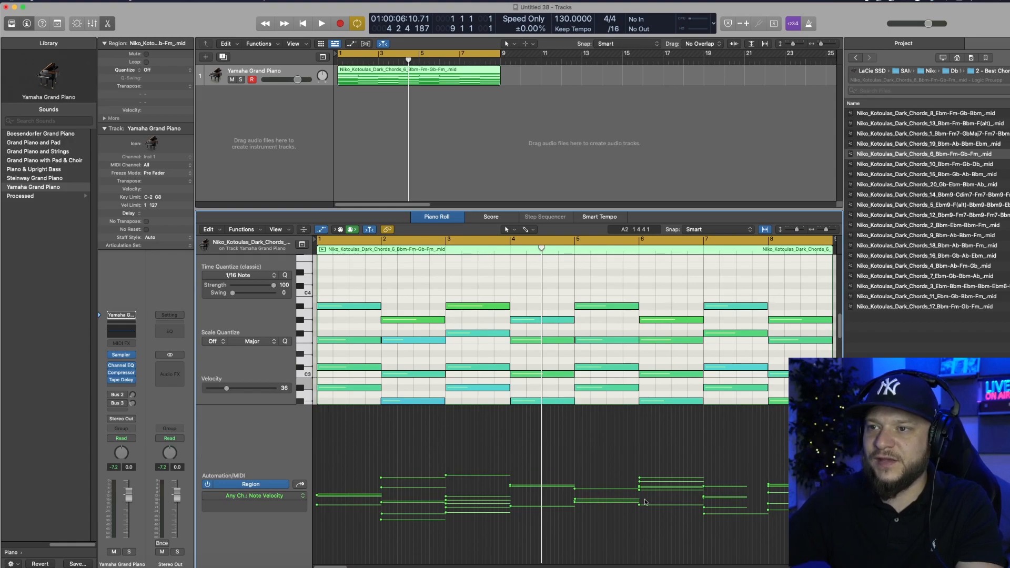
Lower the velocity of the A#3 note at bar 3 to 67 and adjust a note velocity in the second chord.
left_click_drag(445, 476, 446, 480)
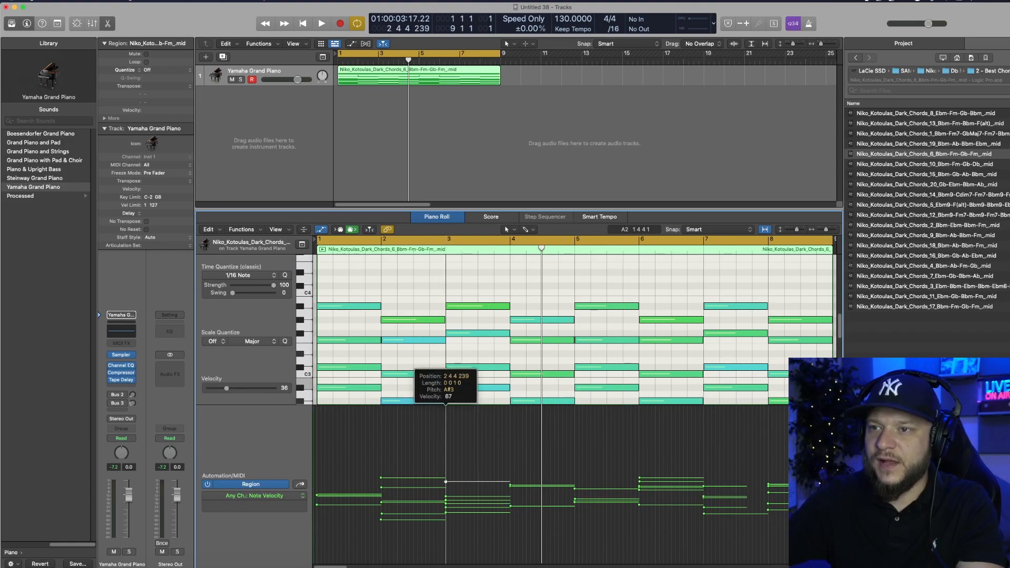
left_click_drag(381, 487, 382, 485)
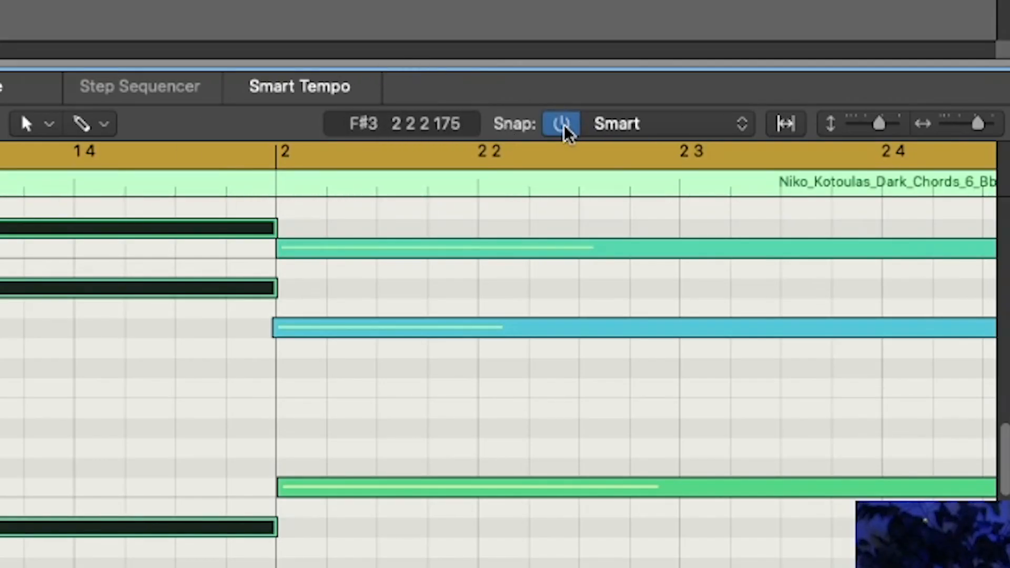
Turn off Piano Roll snapping and pull the starts of the first chord's notes slightly earlier, towards the beginning of bar 1.
left_click(560, 125)
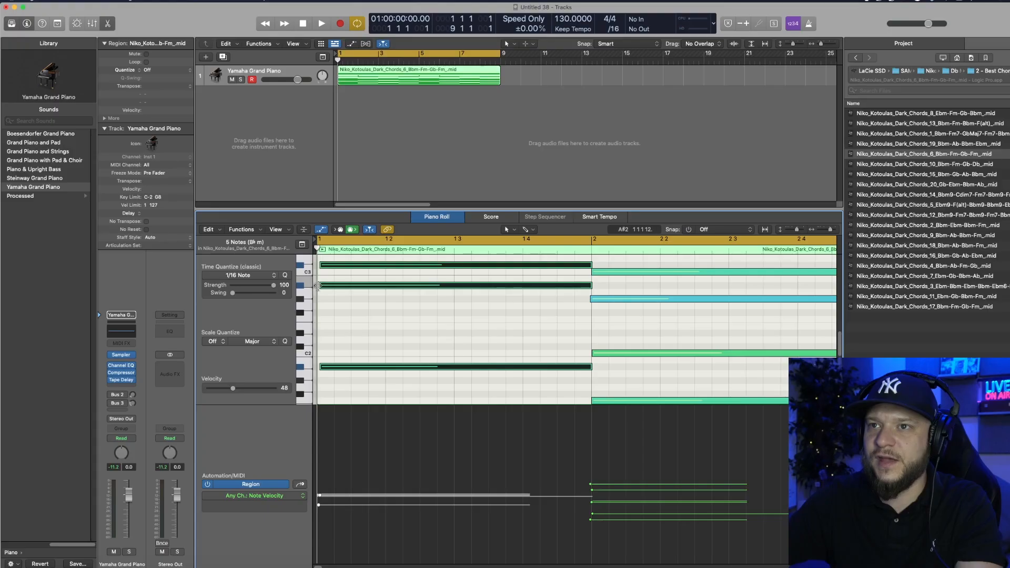
left_click(319, 286)
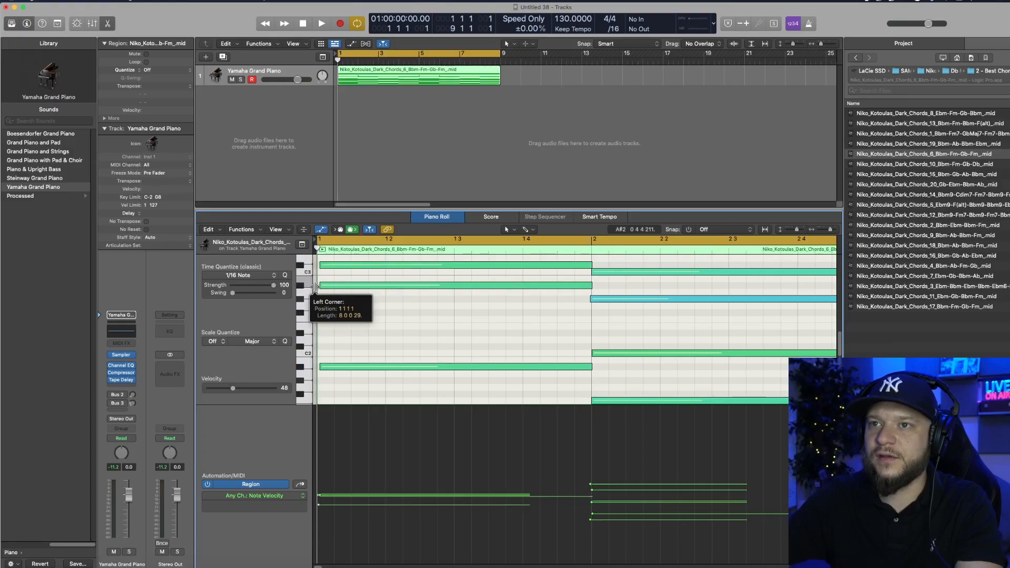
left_click_drag(356, 386, 341, 281)
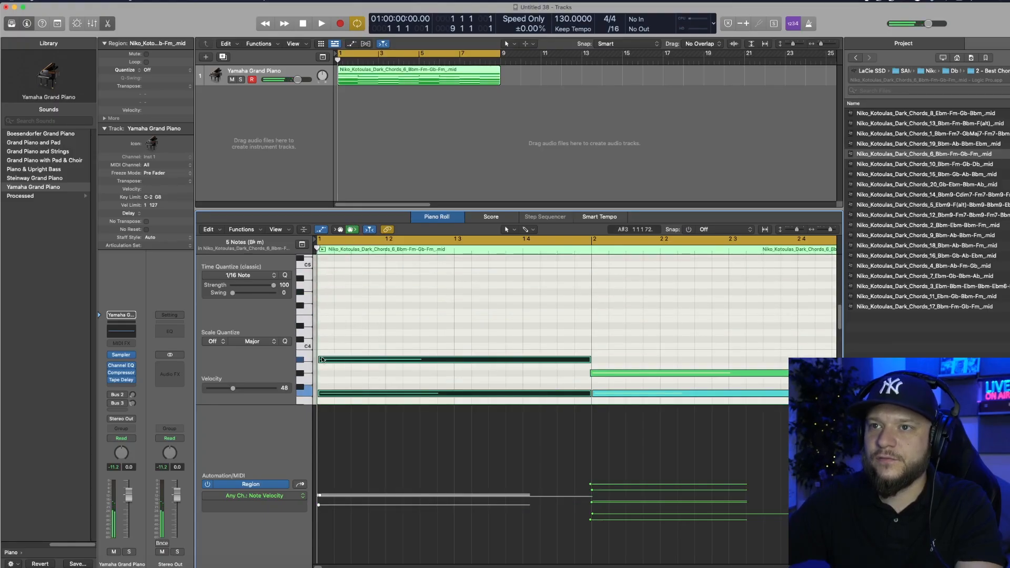
left_click(831, 231)
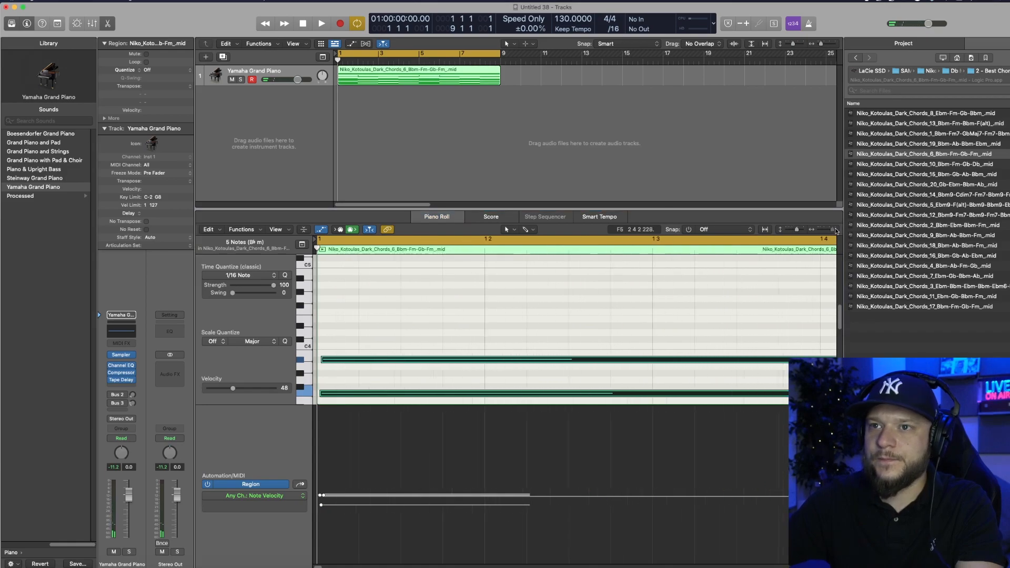
left_click_drag(326, 361, 323, 363)
Play back the edited chords and lower the velocity of the loudest notes in the second chord.
key("space")
left_click_drag(833, 230, 816, 235)
key("space")
left_click(356, 485)
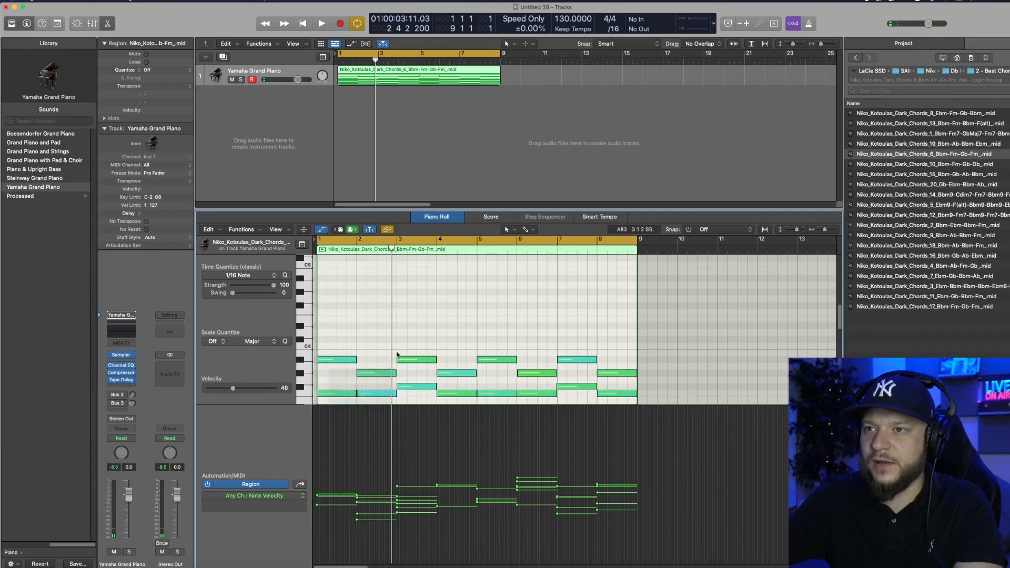
Transpose all notes in the chord region down three semitones.
scroll(389, 337, "down", 3)
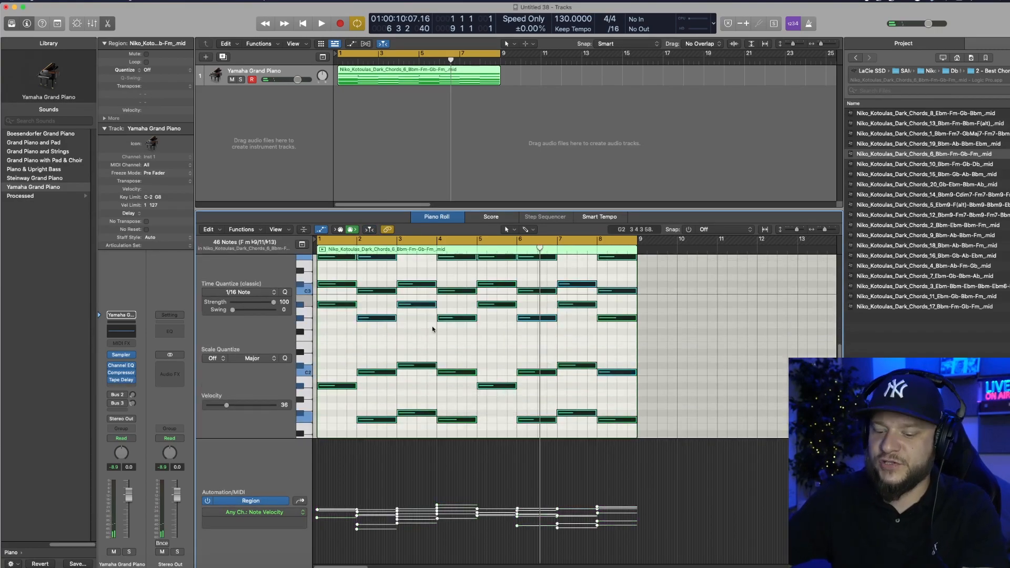
scroll(432, 329, "up", 3)
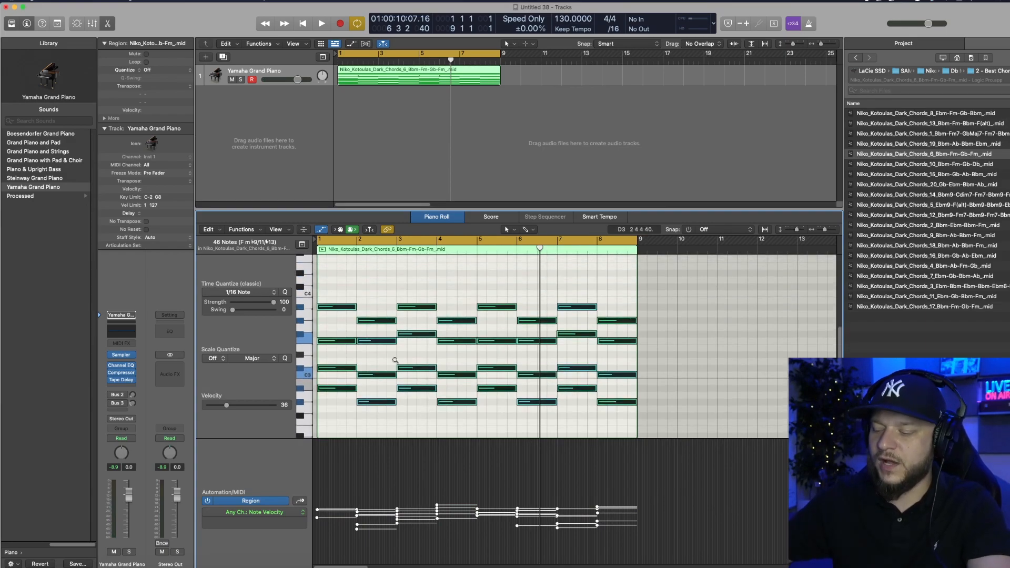
key("alt+Down")
key("alt+Down")
key("alt+Down")
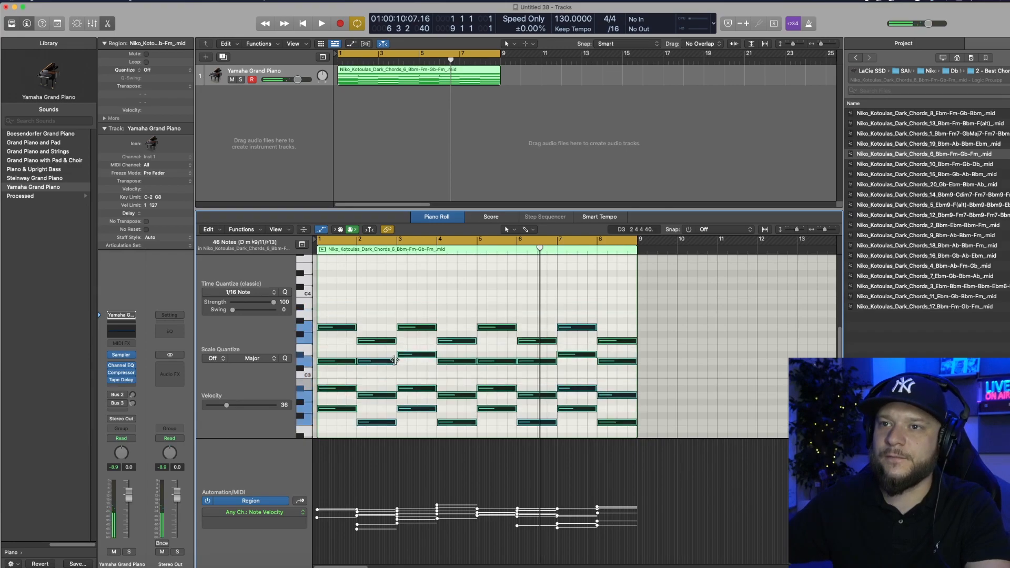
Play back the transposed progression and review its notes across the full pitch range.
key("space")
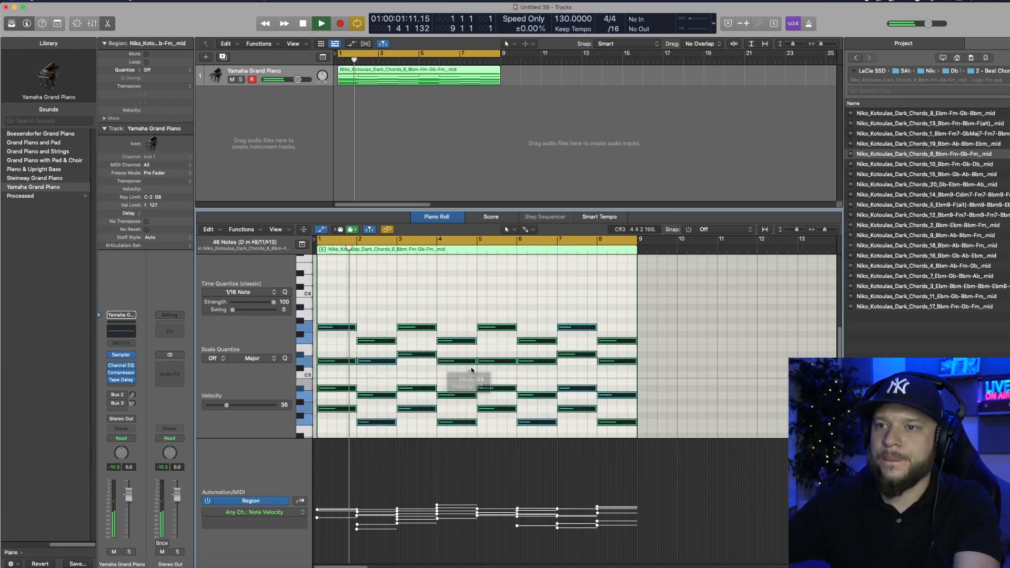
left_click(413, 300)
scroll(448, 400, "down", 6)
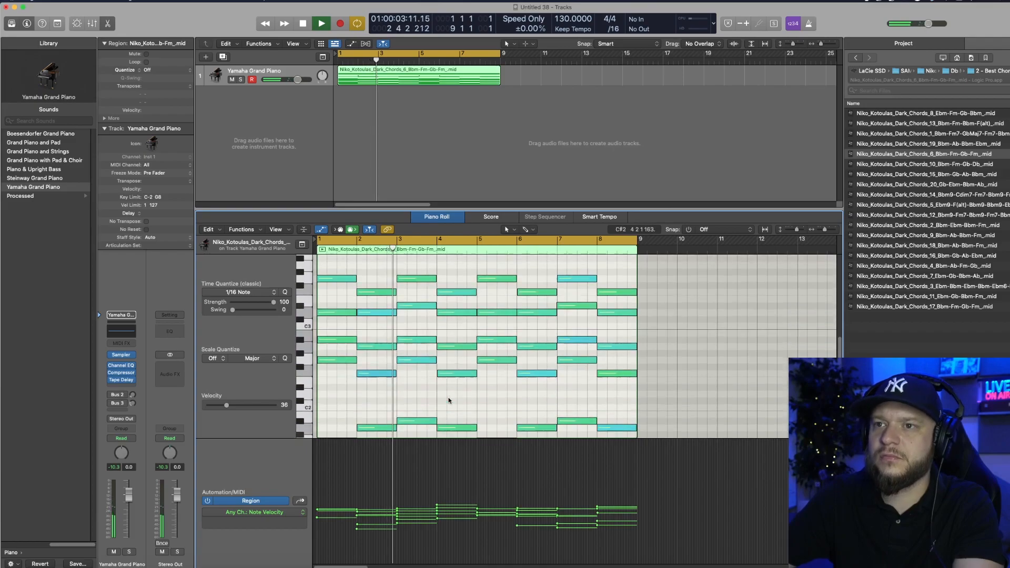
scroll(448, 400, "up", 3)
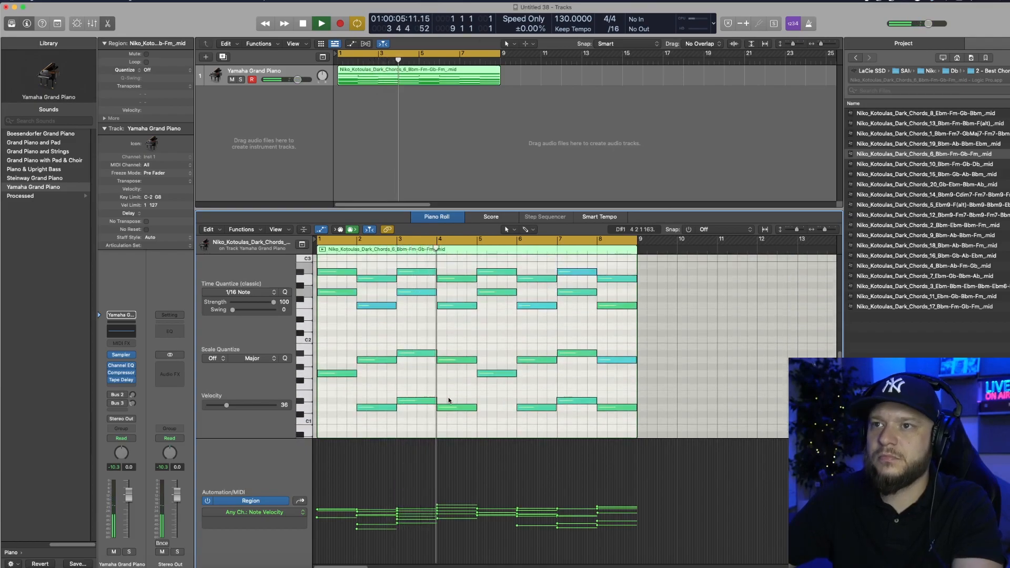
scroll(447, 402, "up", 8)
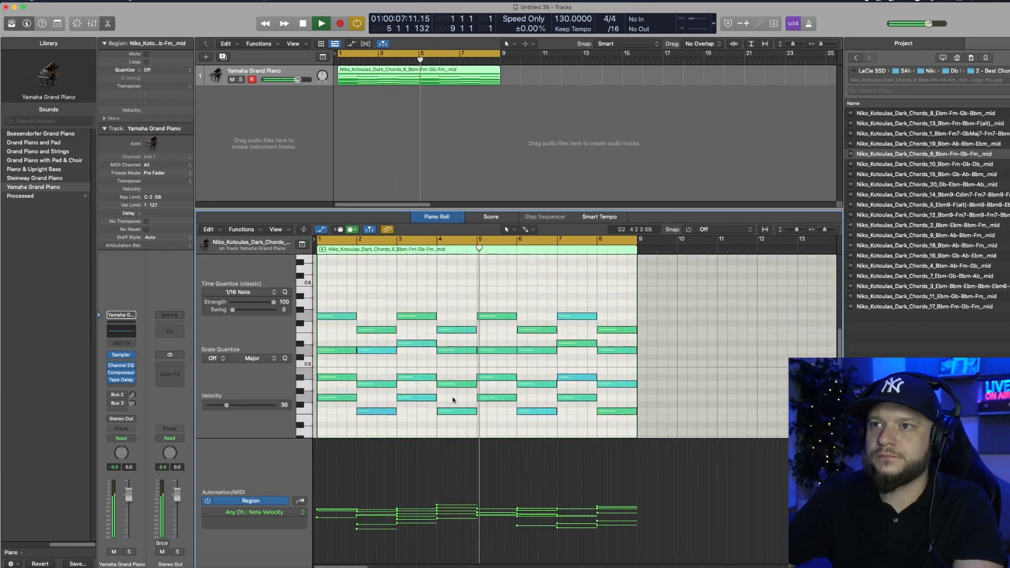
Enable the low-cut band in the piano's Channel EQ and raise its cutoff to between 100 and 200 Hz.
left_click(121, 365)
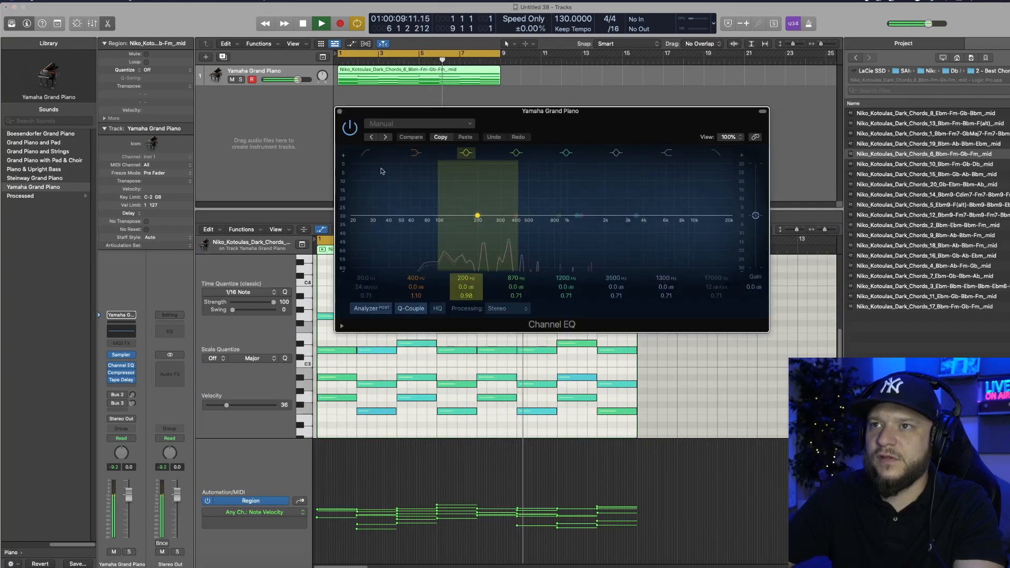
left_click(368, 155)
left_click_drag(372, 225, 465, 229)
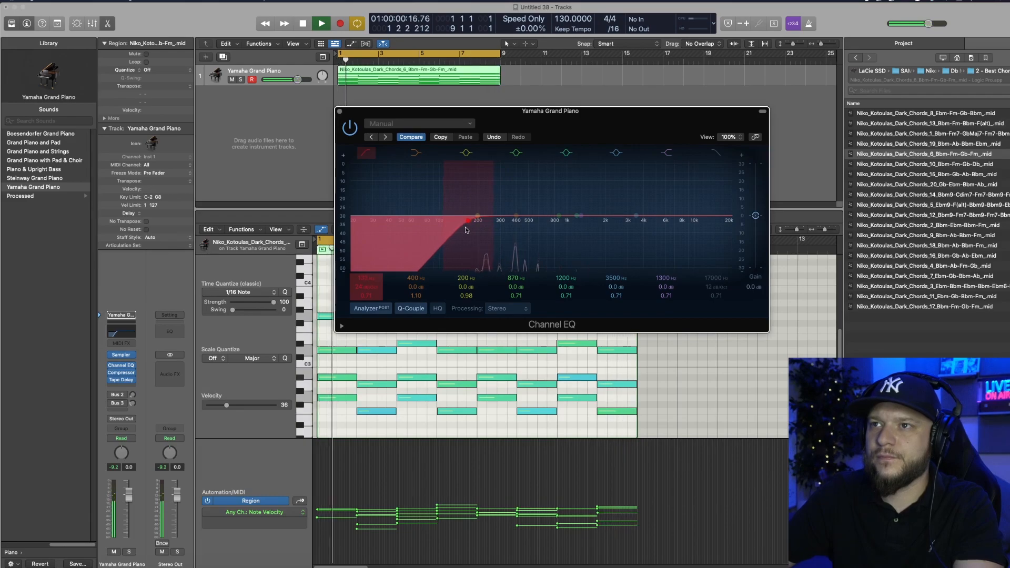
left_click_drag(465, 229, 456, 230)
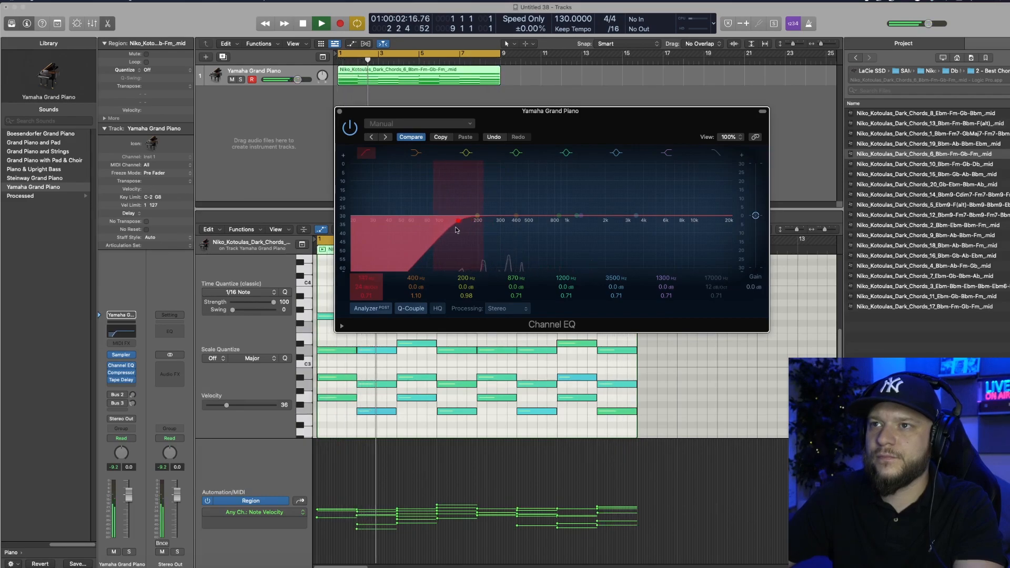
left_click(340, 110)
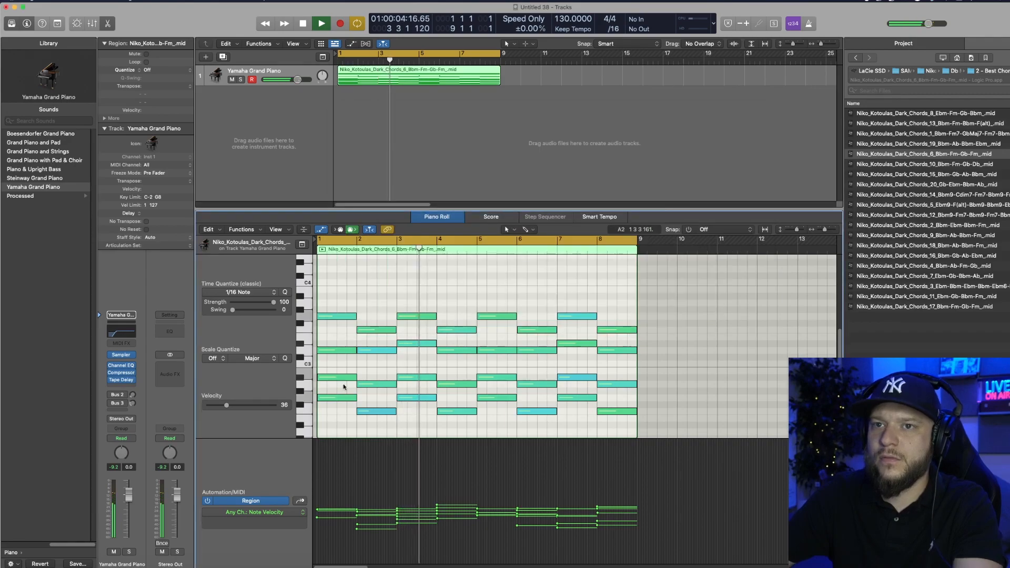
Stop playback and add a Bus 4 send to the piano channel in the mixer at -11.2 dB.
key("space")
key("x")
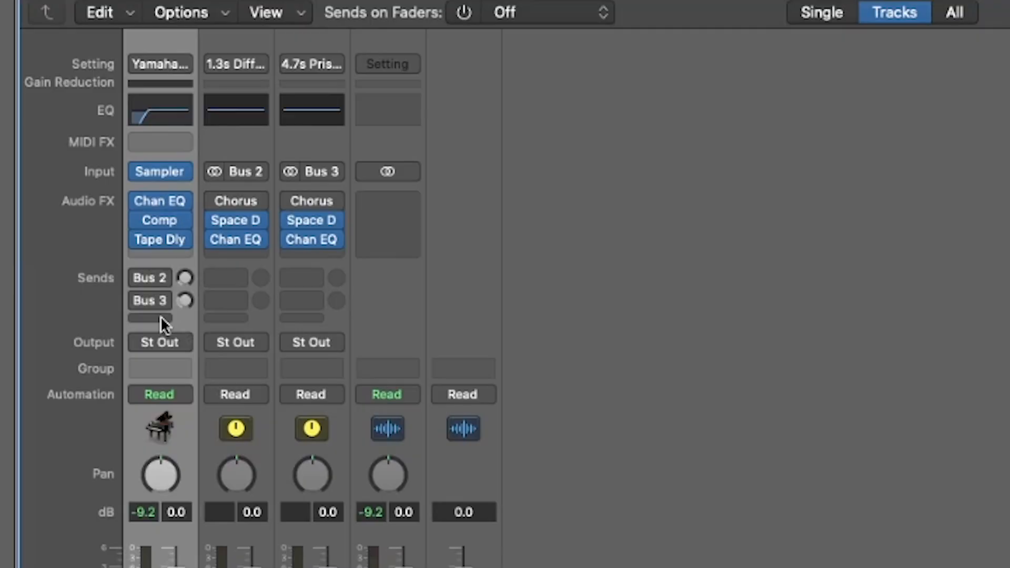
left_click(160, 317)
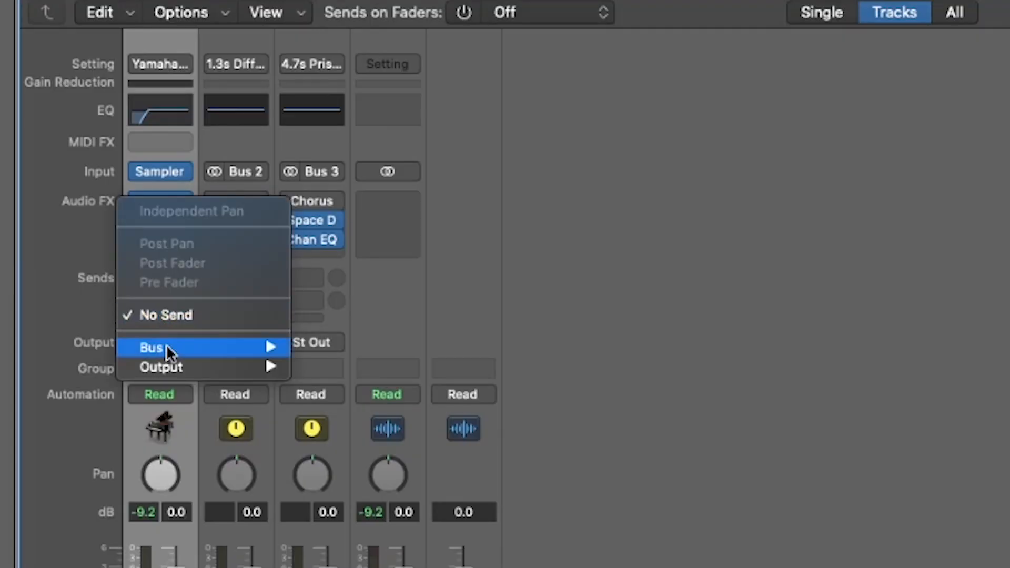
mouse_move(166, 347)
left_click(395, 101)
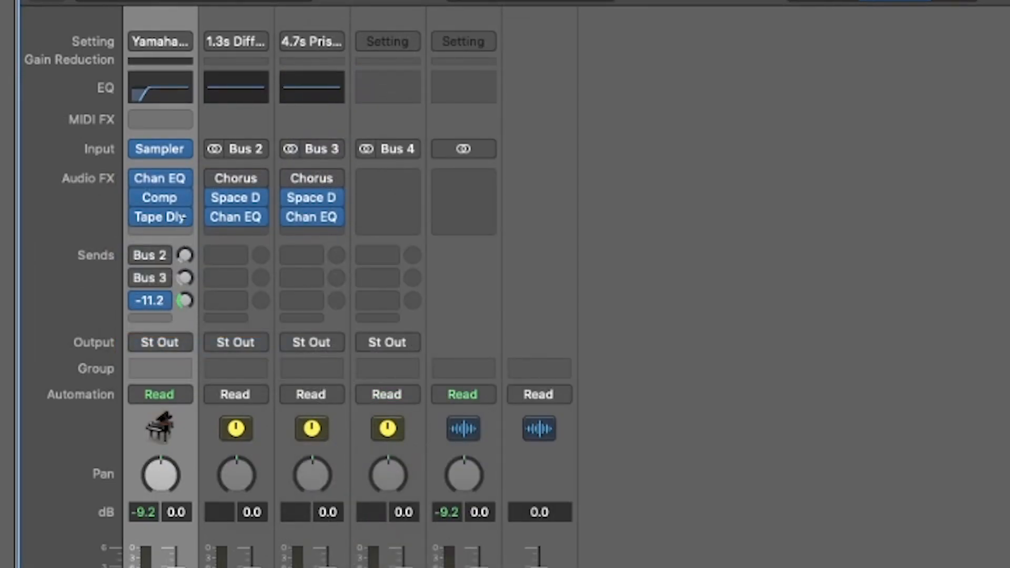
Insert a stereo Flanger on the Bus 4 aux channel.
left_click(407, 176)
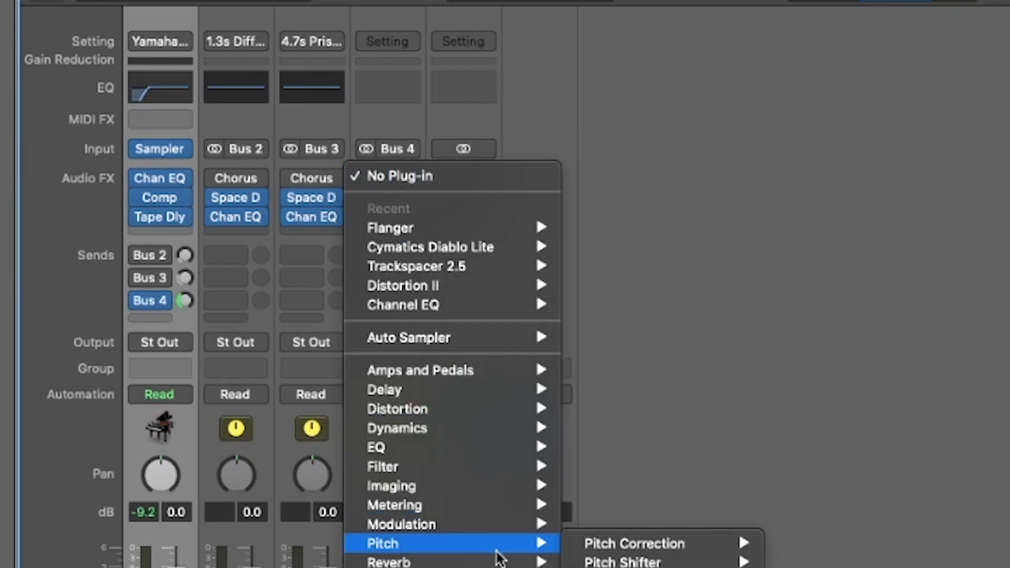
mouse_move(452, 524)
mouse_move(649, 564)
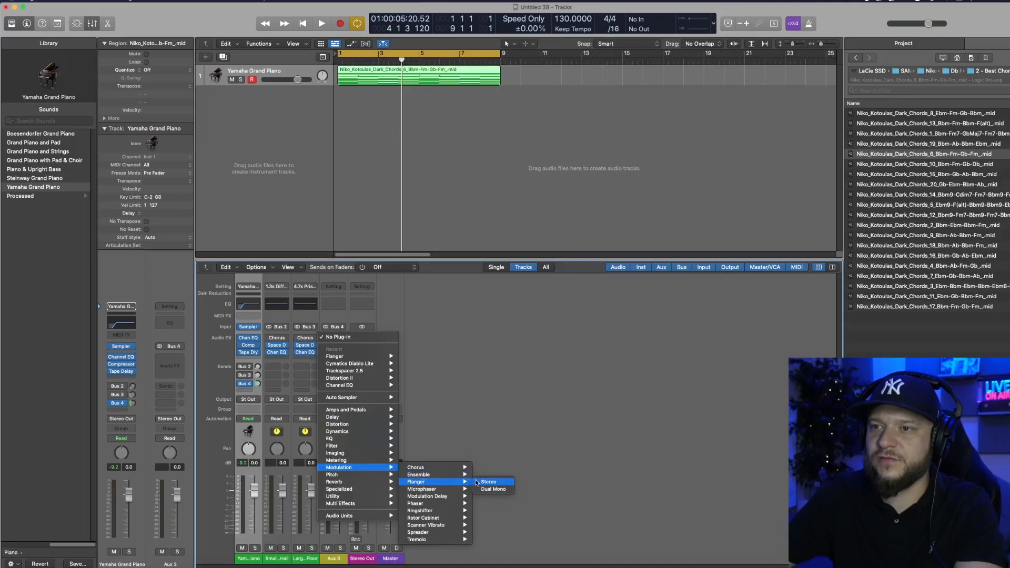
left_click(489, 483)
During playback, set the Flanger's rate to 0.900 Hz and its feedback to 47%.
key("space")
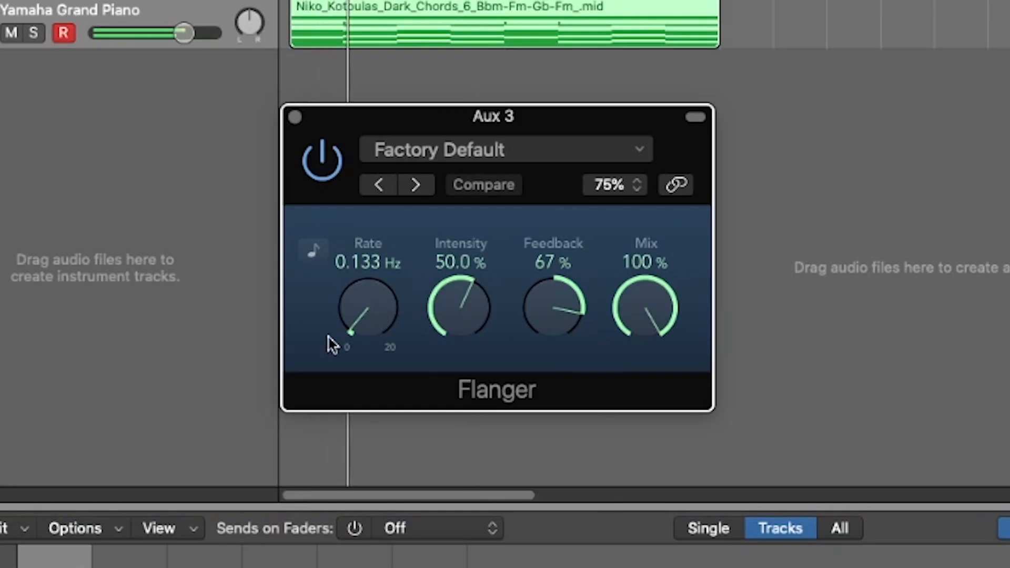
left_click_drag(354, 197, 359, 186)
left_click_drag(348, 309, 351, 289)
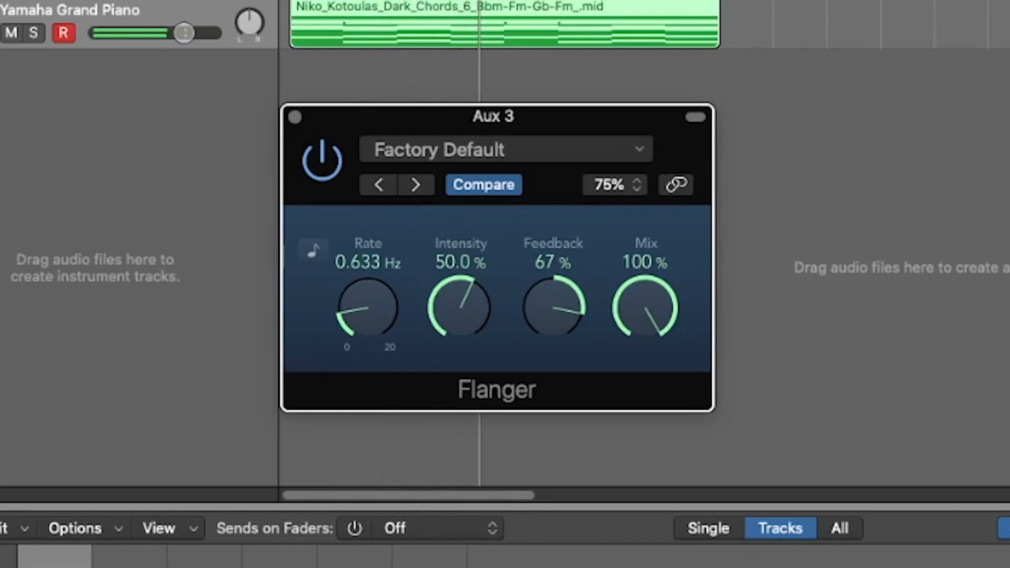
left_click_drag(358, 316, 358, 295)
left_click_drag(593, 308, 566, 343)
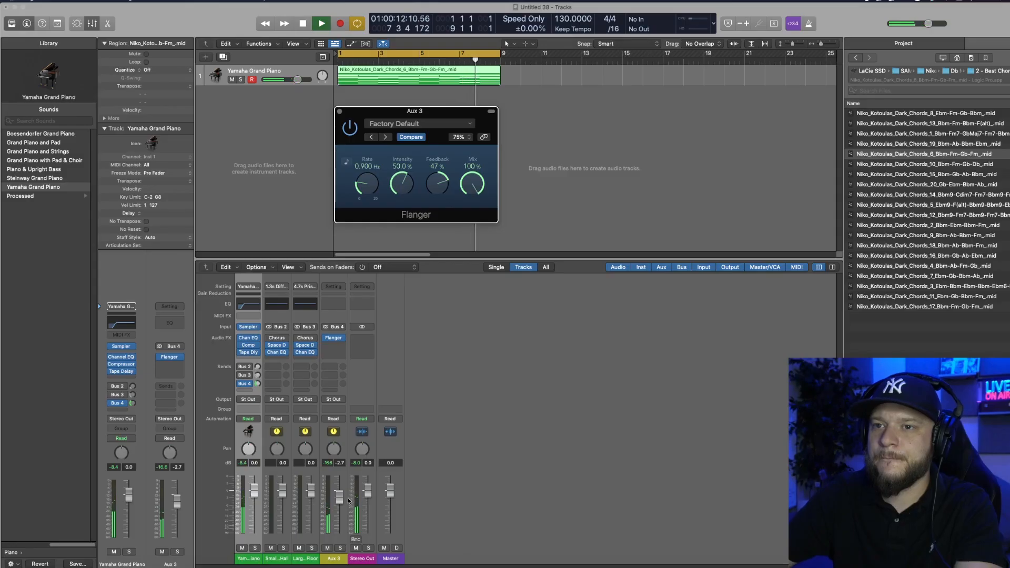
Add a Channel EQ to the Bus 4 aux channel and raise its low-cut cutoff.
left_click(343, 304)
left_click(376, 162)
left_click_drag(381, 242, 588, 232)
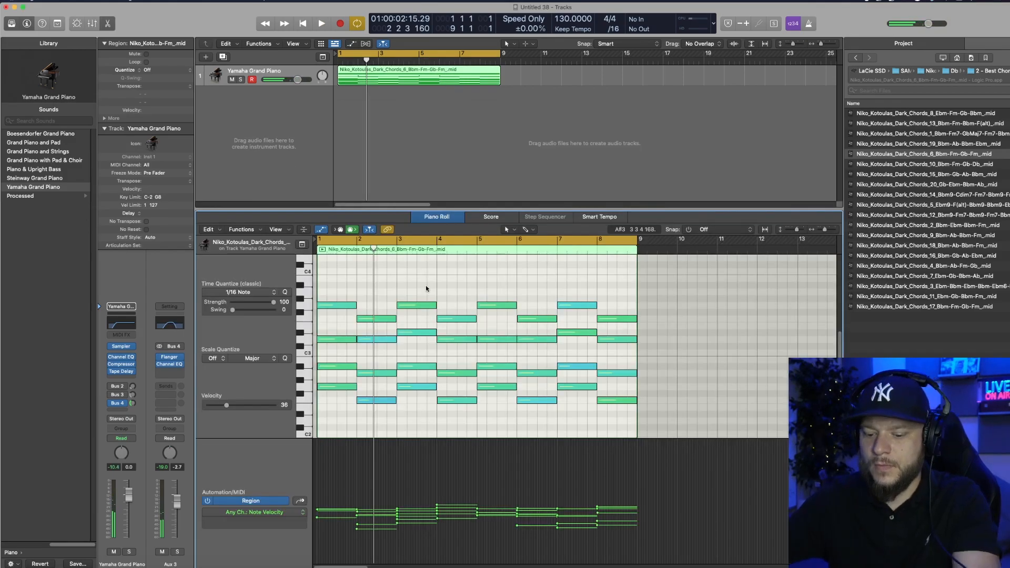
Shorten all the chord notes together in the Piano Roll and close the floating event display.
key("super+a")
left_click_drag(393, 319, 390, 320)
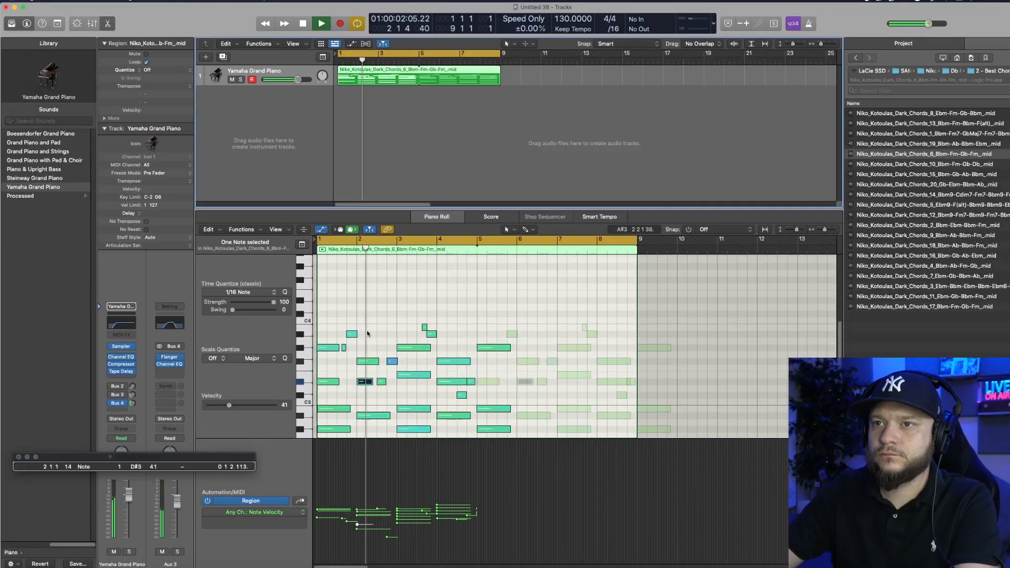
left_click(375, 331)
left_click(19, 457)
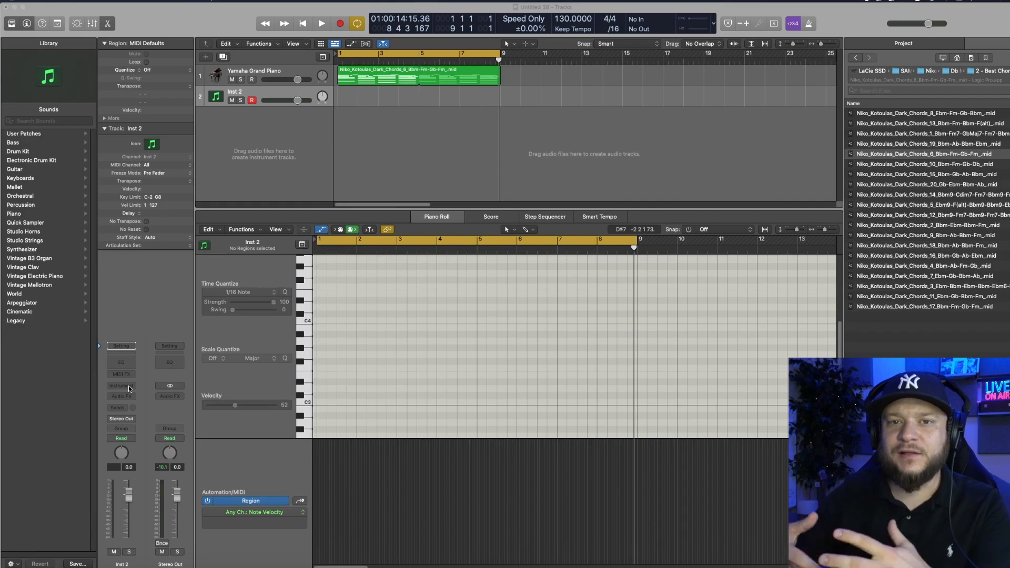
Load Kontakt 5 in stereo on the Inst 2 track and add Simple Violin.nki to its rack.
left_click(128, 389)
left_click(129, 388)
left_click(129, 389)
mouse_move(152, 431)
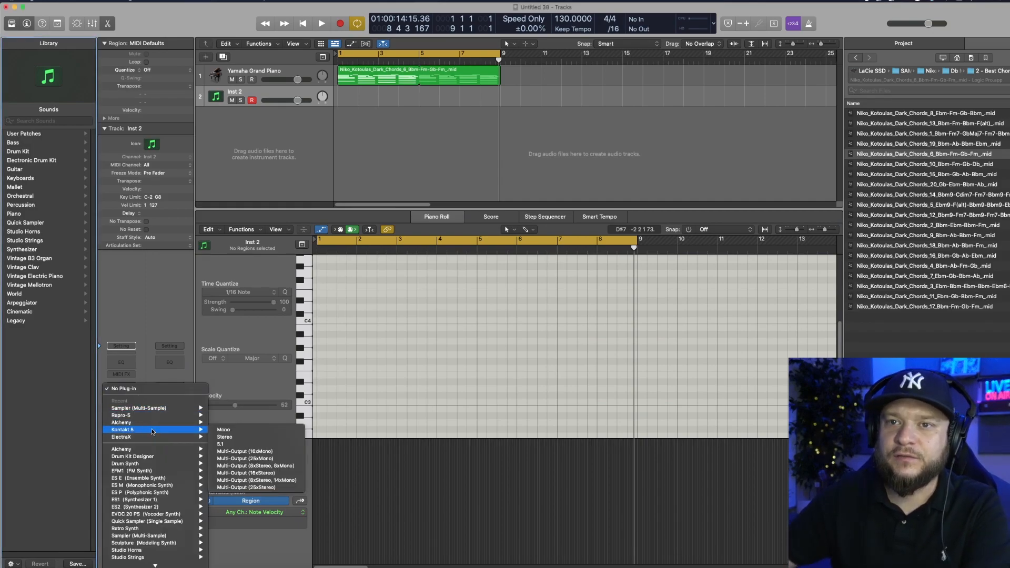
left_click(259, 439)
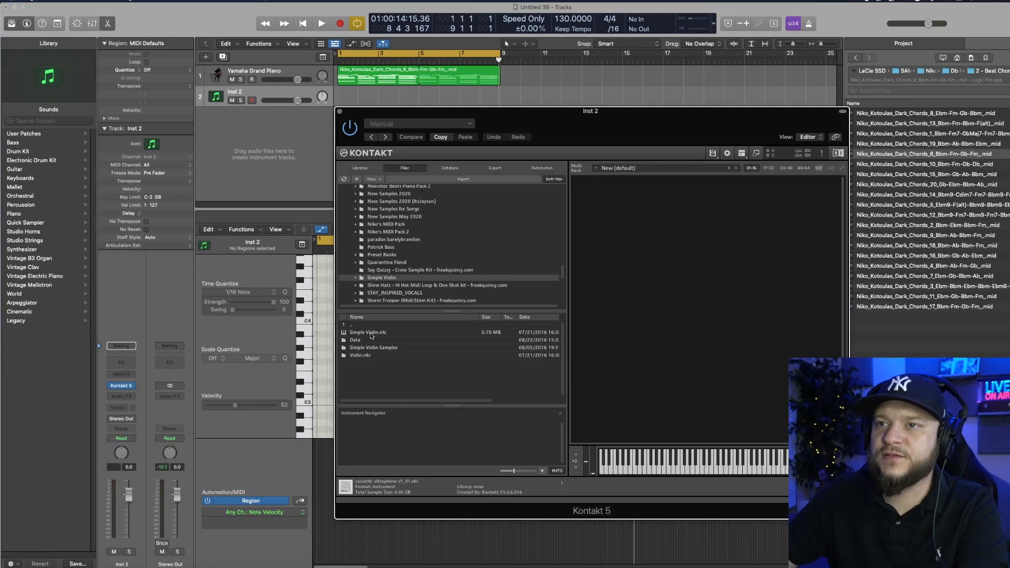
left_click_drag(370, 333, 711, 263)
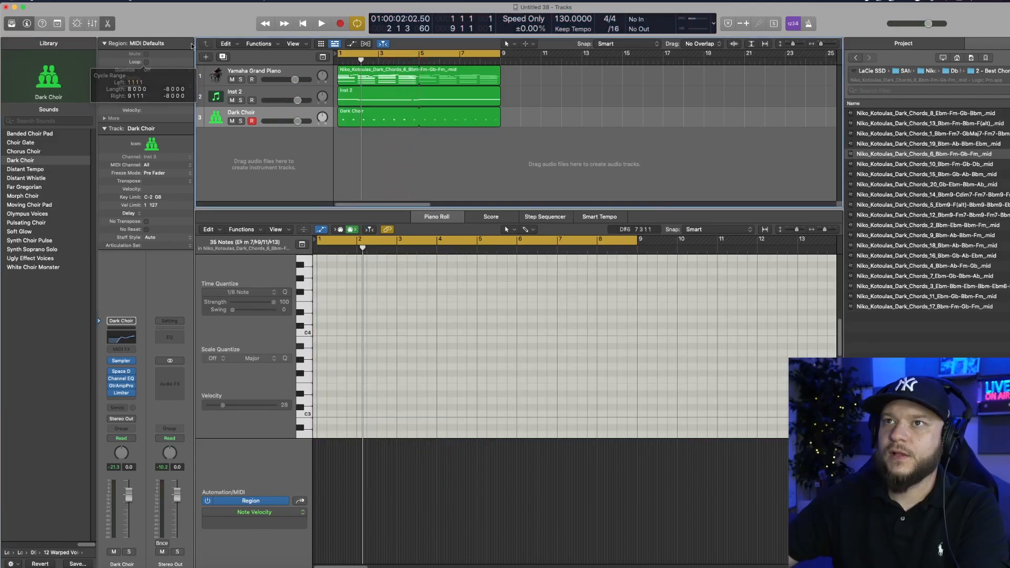
Copy the piano, Inst 2 and Dark Choir regions to bar 9 and transpose all the copied notes up one octave.
key("super+a")
left_click_drag(349, 71, 643, 59)
left_click(688, 295)
key("super+a")
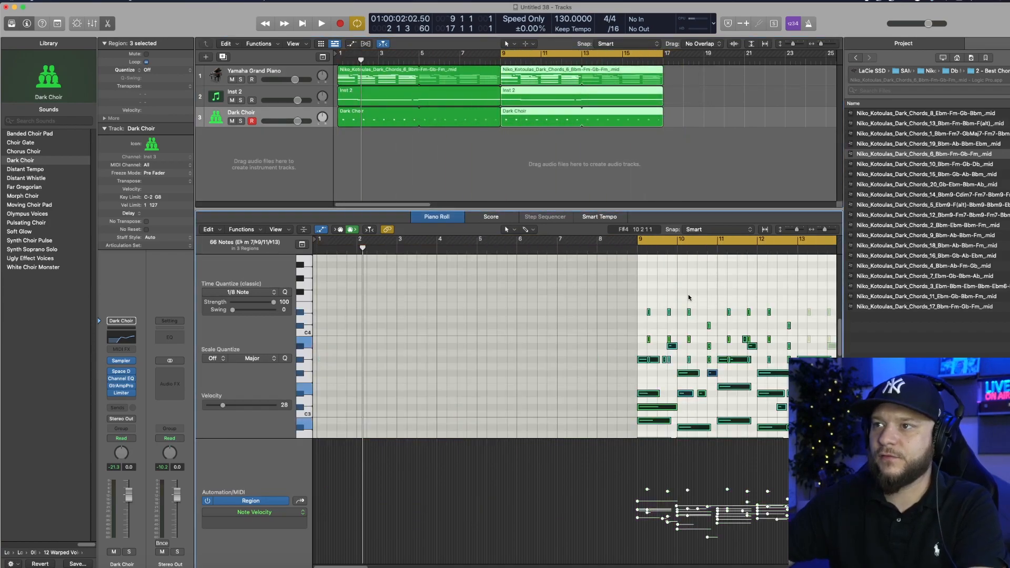
key("alt+shift+Up")
left_click(537, 158)
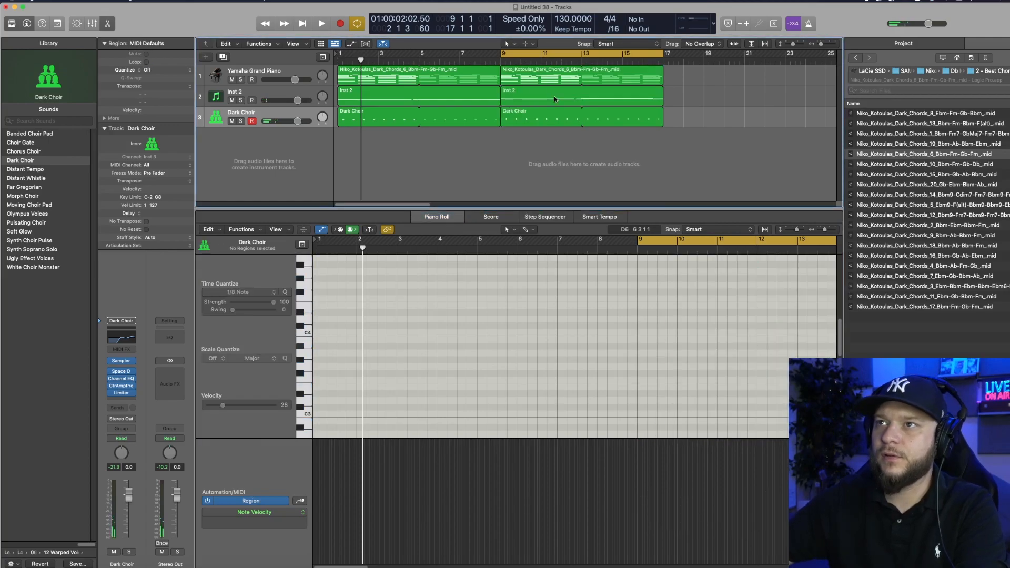
Try lowering the copied Inst 2 region's notes by up to two octaves.
left_click(554, 96)
key("alt+shift+Down")
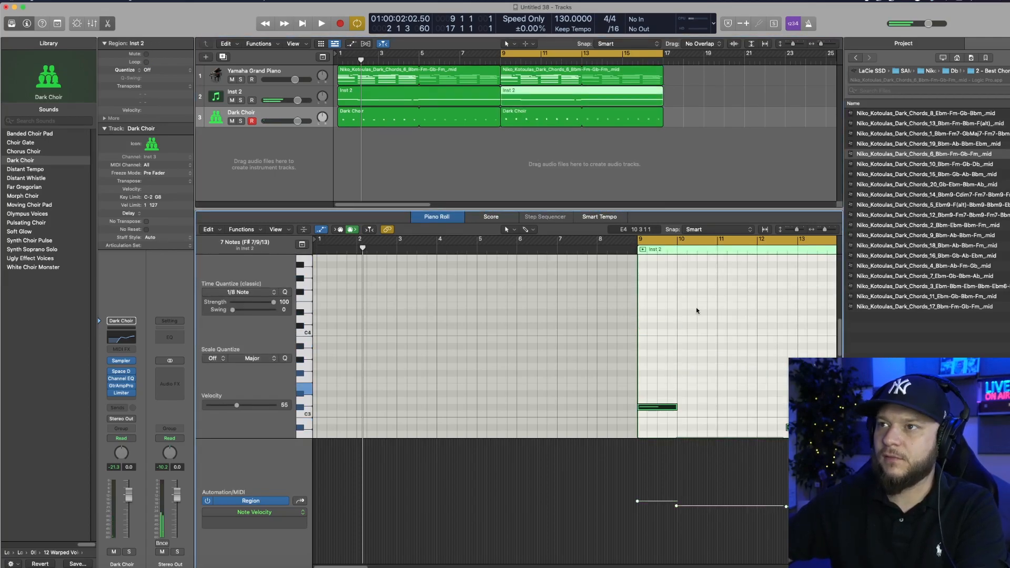
key("alt+shift+Down")
key("alt+shift+Up")
key("alt+shift+Up")
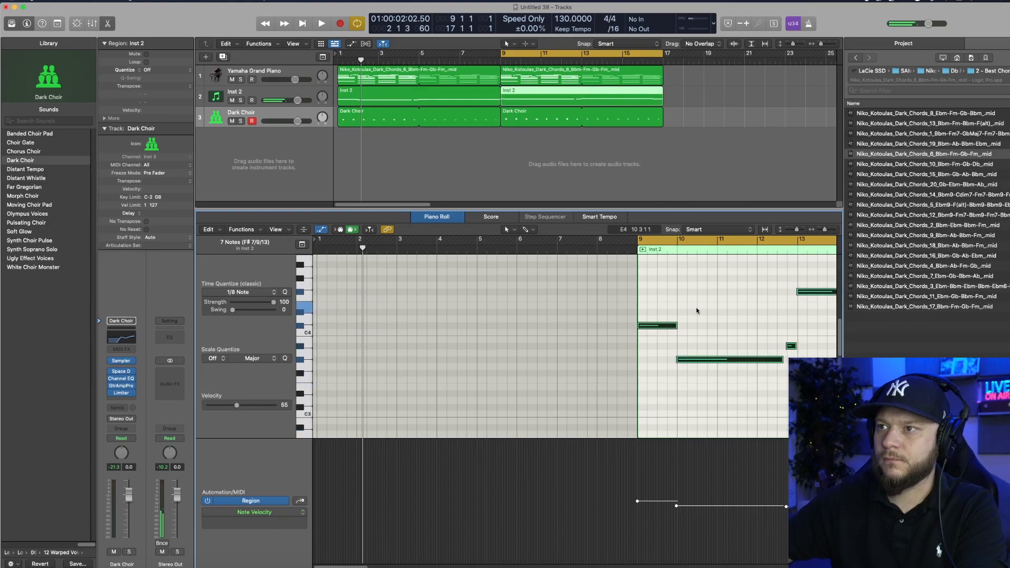
Play back the transposed section from bar 9 and review the notes of the copied Dark Choir region.
key("shift+space")
left_click(550, 117)
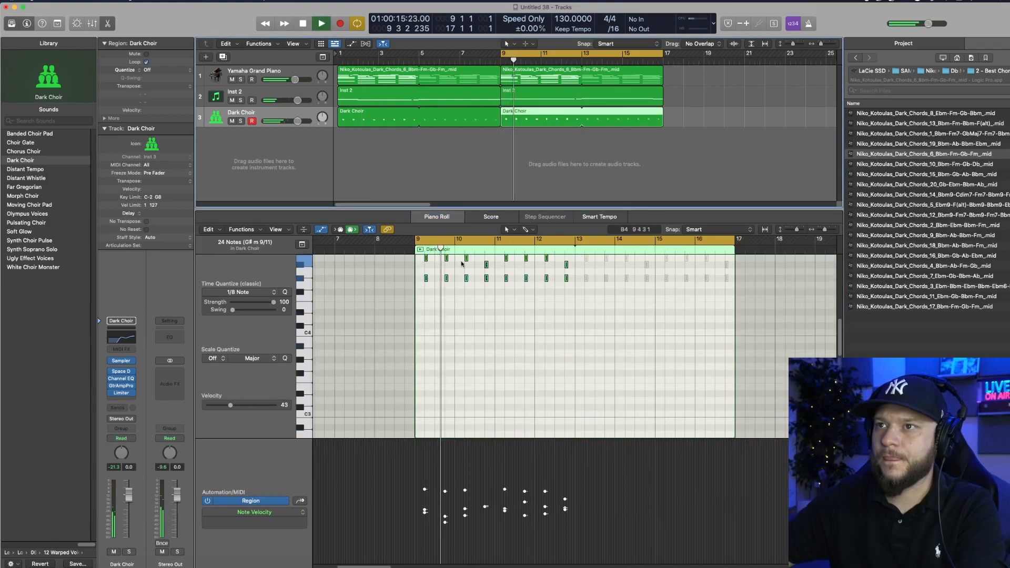
left_click(516, 323)
scroll(526, 337, "up", 3)
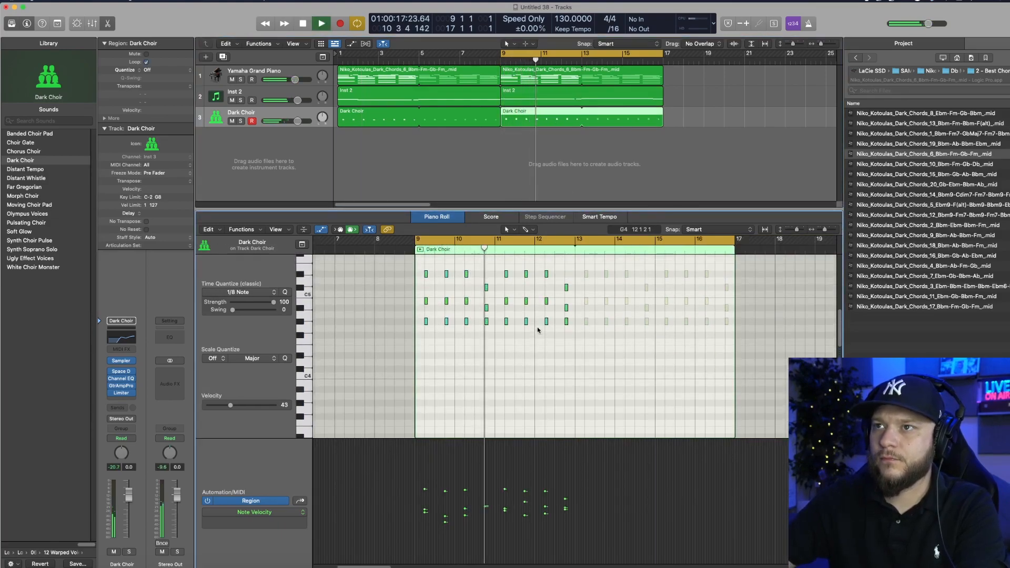
key("space")
Bounce all six MIDI regions in place to a new audio track and move the cycle range to bars 17–33.
left_click(518, 166)
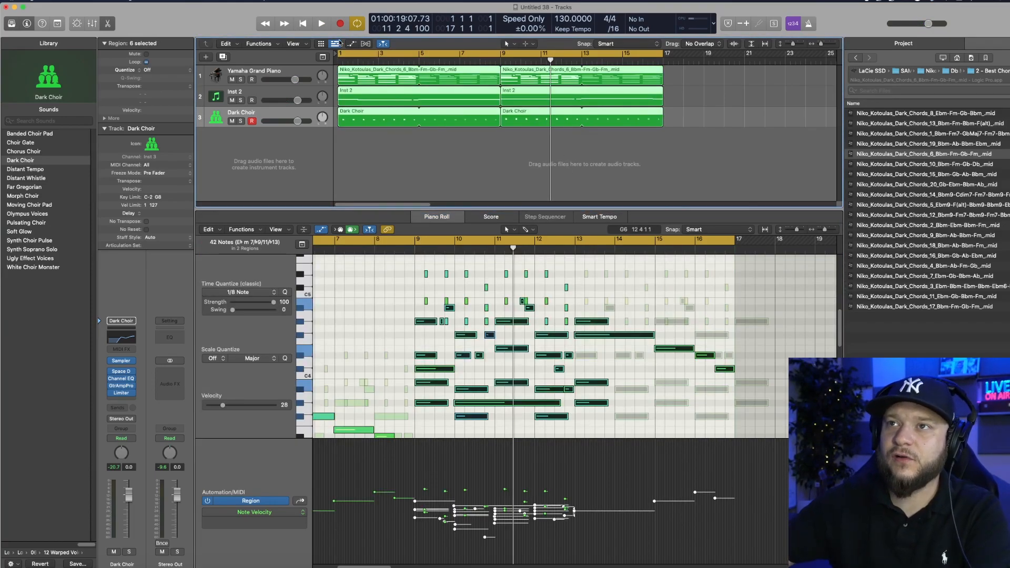
right_click(368, 84)
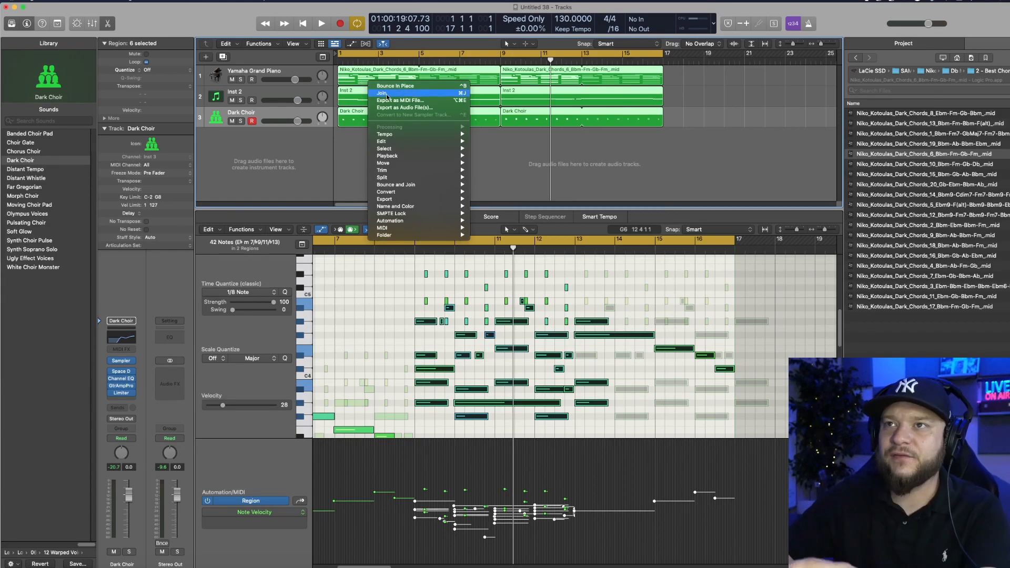
left_click(403, 86)
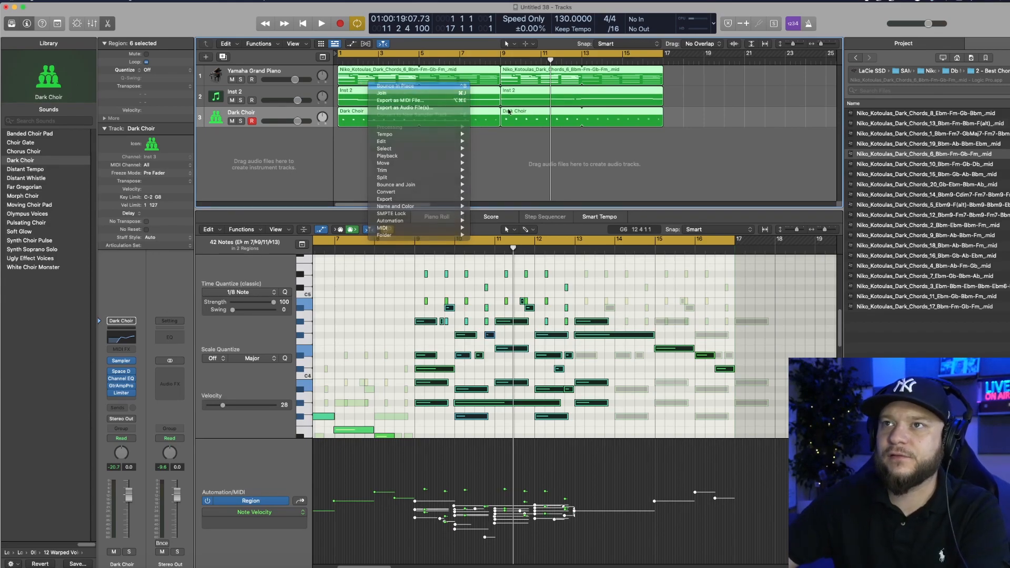
left_click(608, 167)
left_click_drag(385, 59, 448, 58)
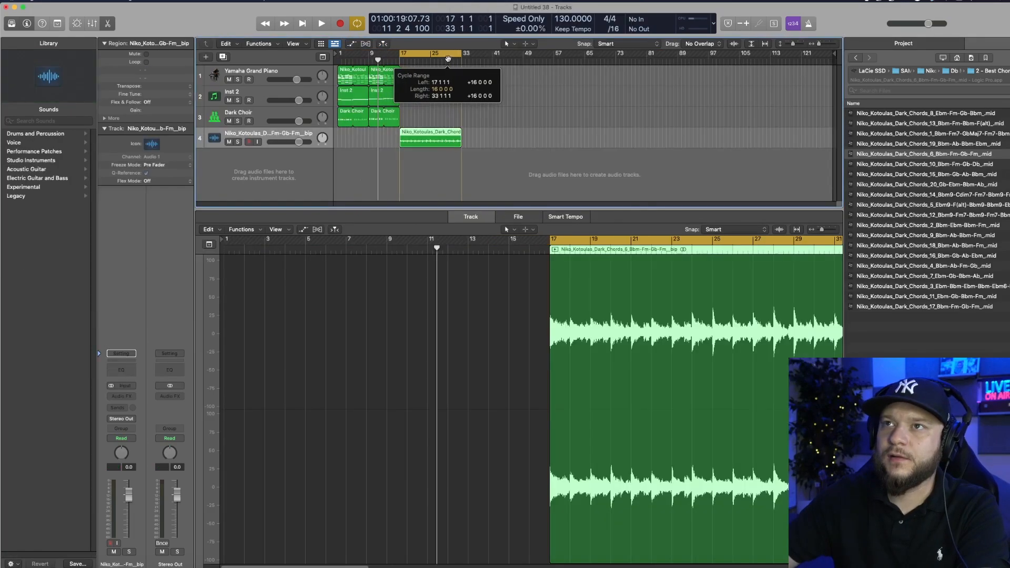
Try copying the bounced audio region to bar 33.
left_click(447, 117)
left_click_drag(419, 137, 482, 136)
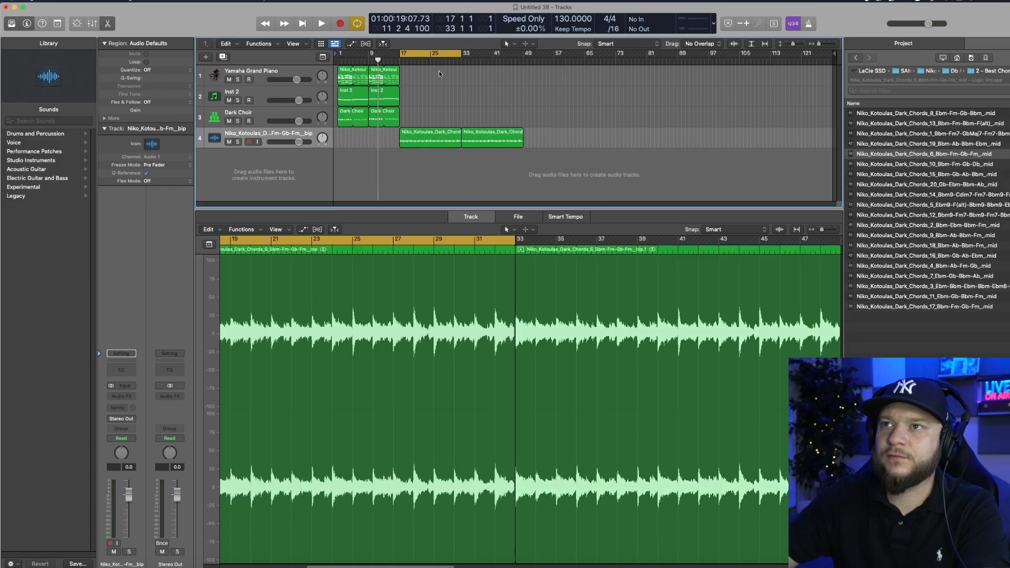
Slice the whole bounced audio region into equal half-bar pieces with the Scissors tool.
left_click(528, 44)
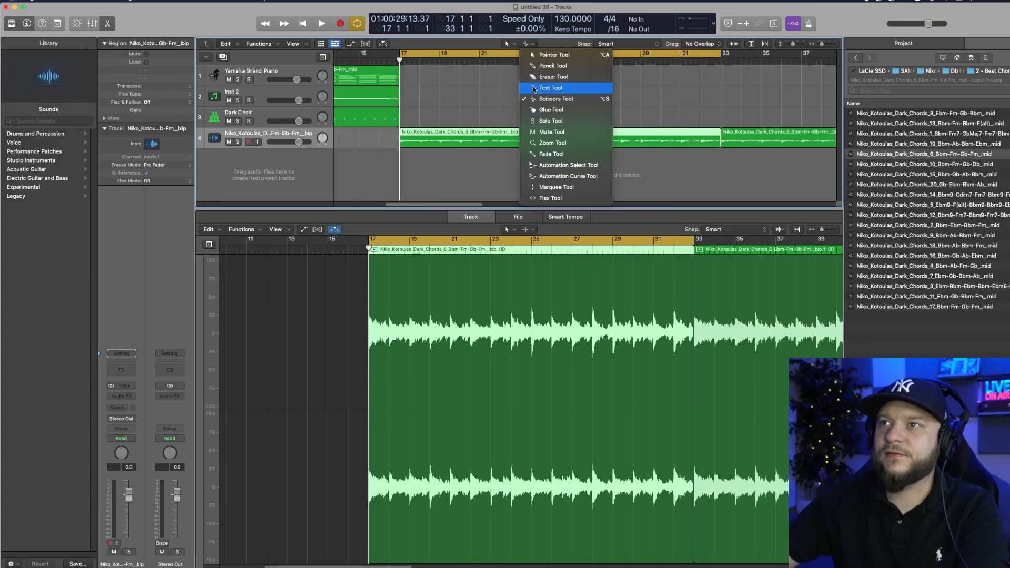
left_click(555, 100)
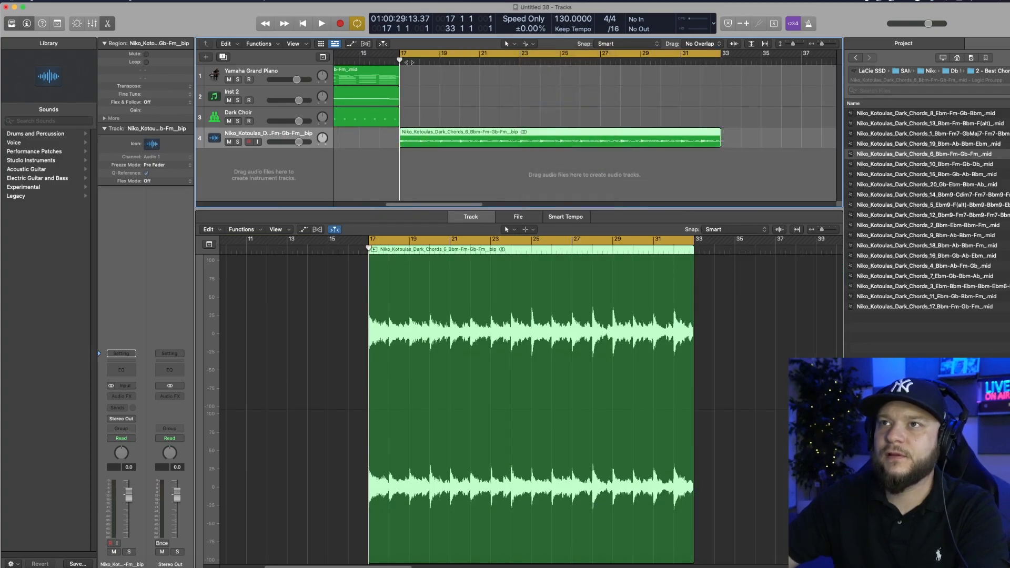
left_click(410, 62)
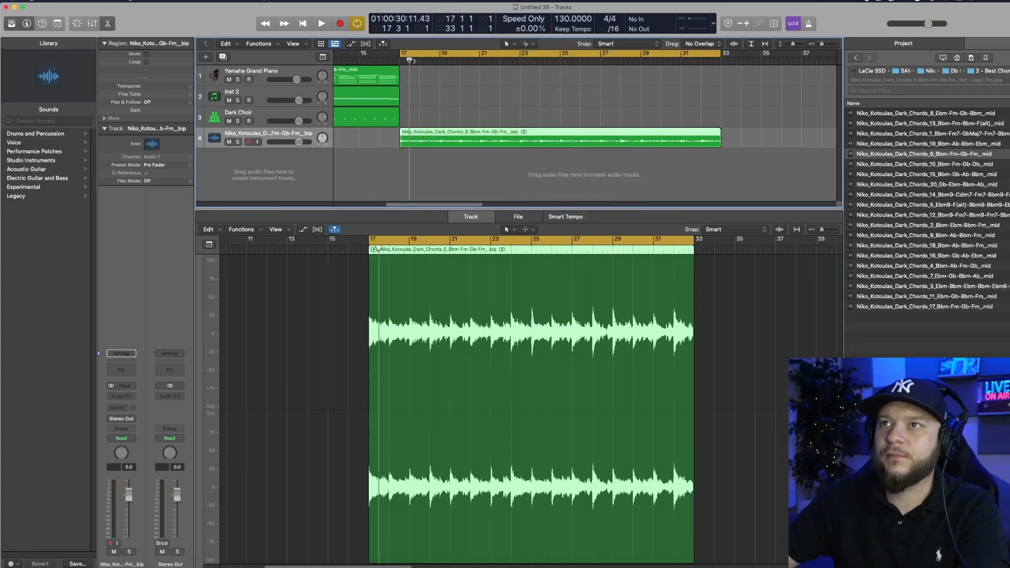
left_click(410, 142, "alt")
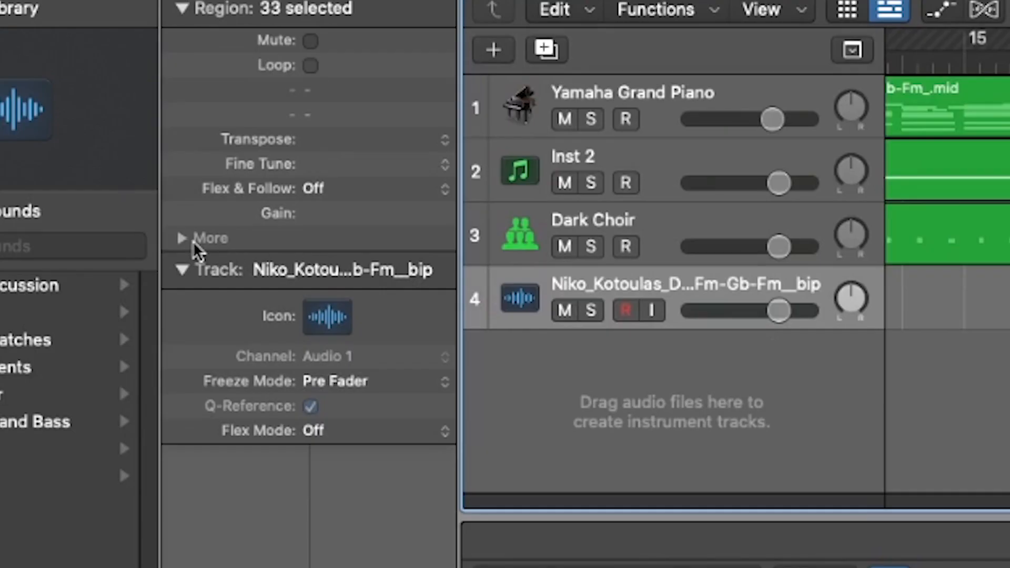
Reverse all slices with fade-in 63, curve -28, fade-out 65 and curve -82, and delete the leftover sliver at bar 33.
left_click(111, 119)
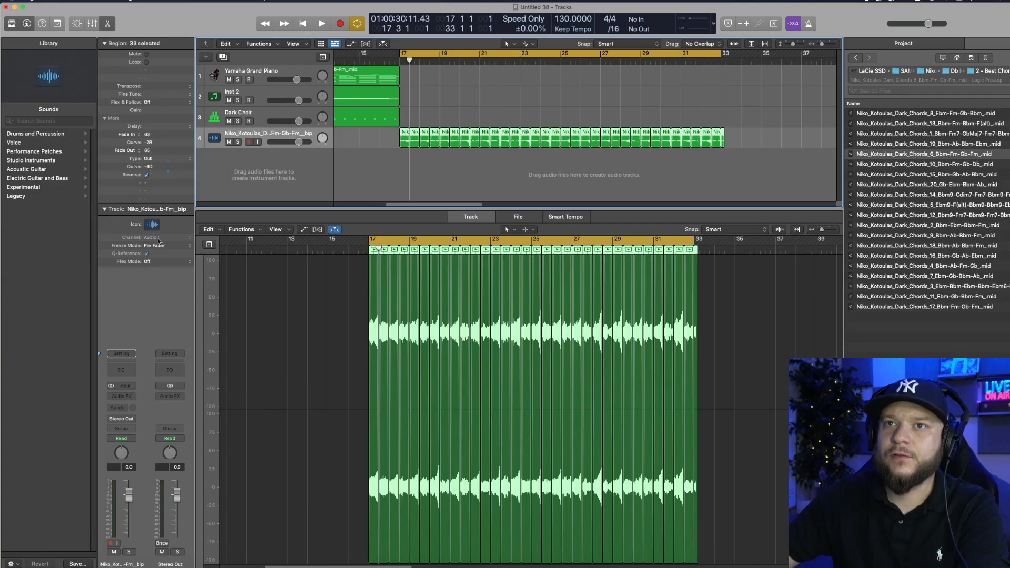
key("space")
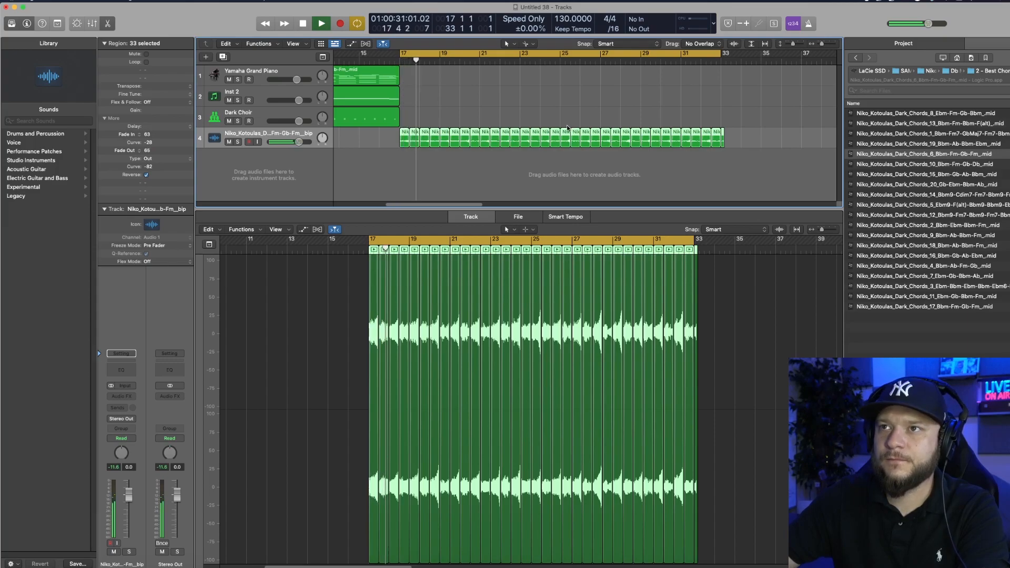
left_click(721, 140)
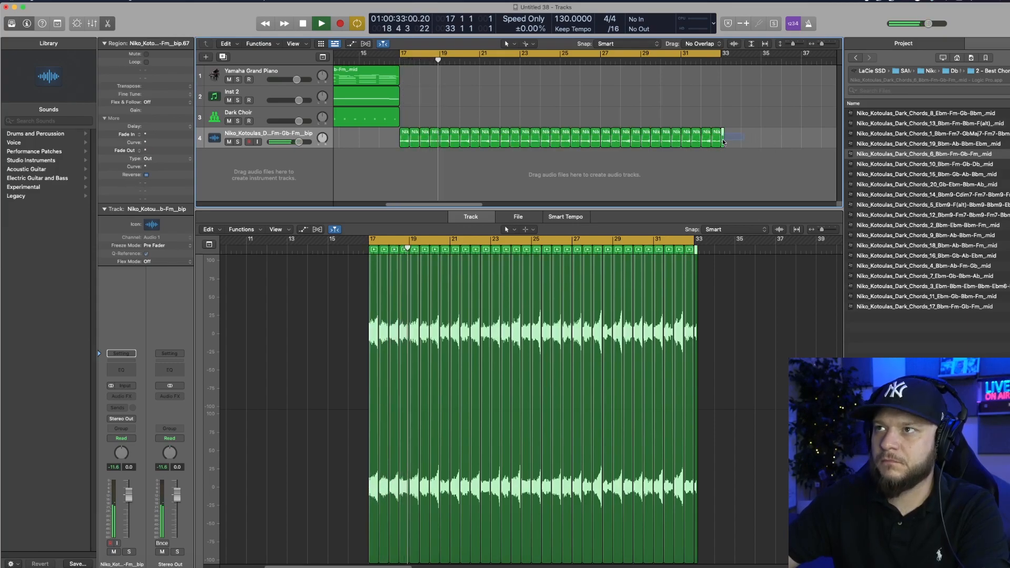
key("BackSpace")
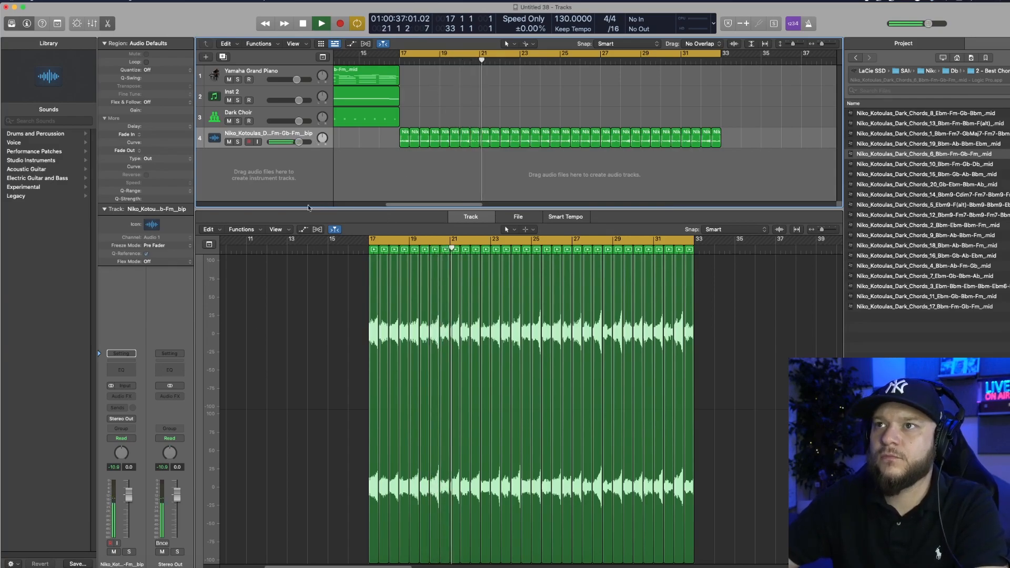
Insert the HalfTime plug-in on the bounced audio track and set it to 1.5x mode with a 1/2 loop.
left_click(121, 396)
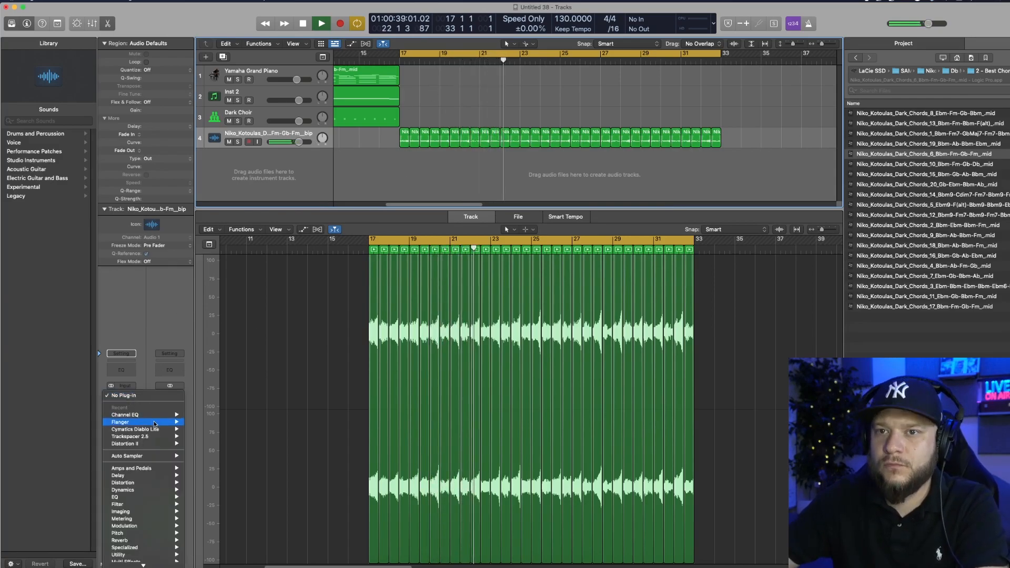
mouse_move(158, 456)
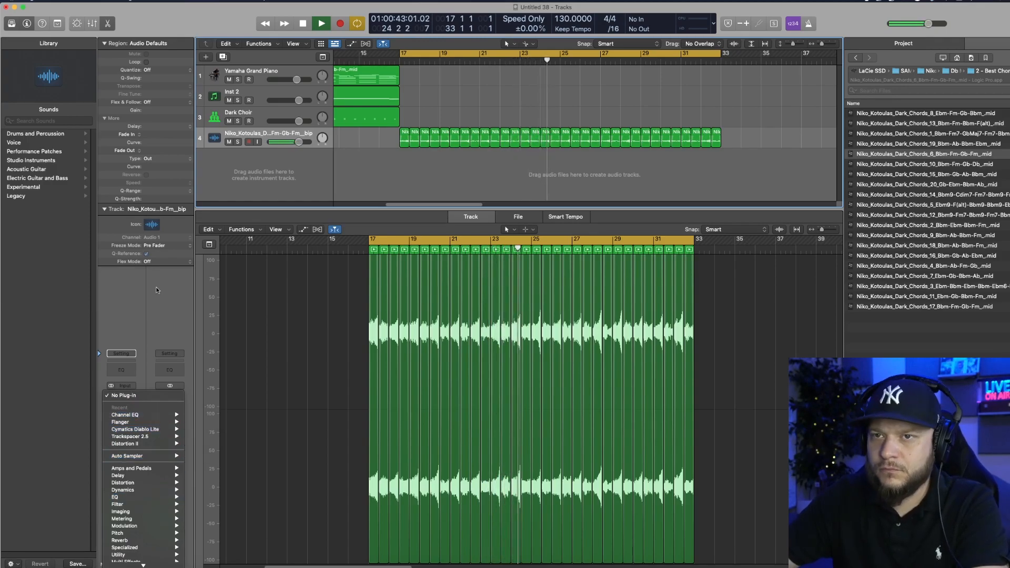
left_click(154, 317)
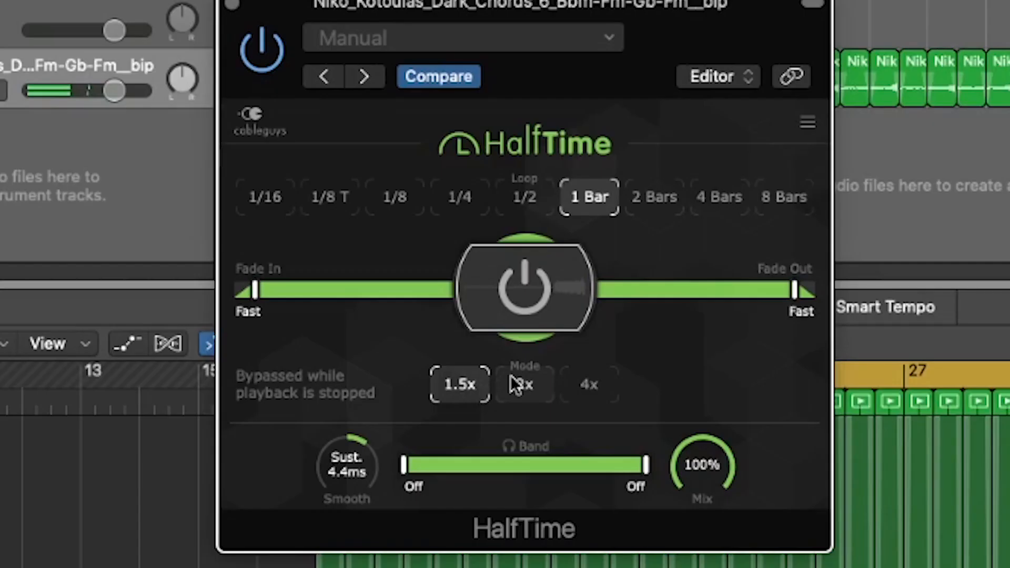
left_click(439, 243)
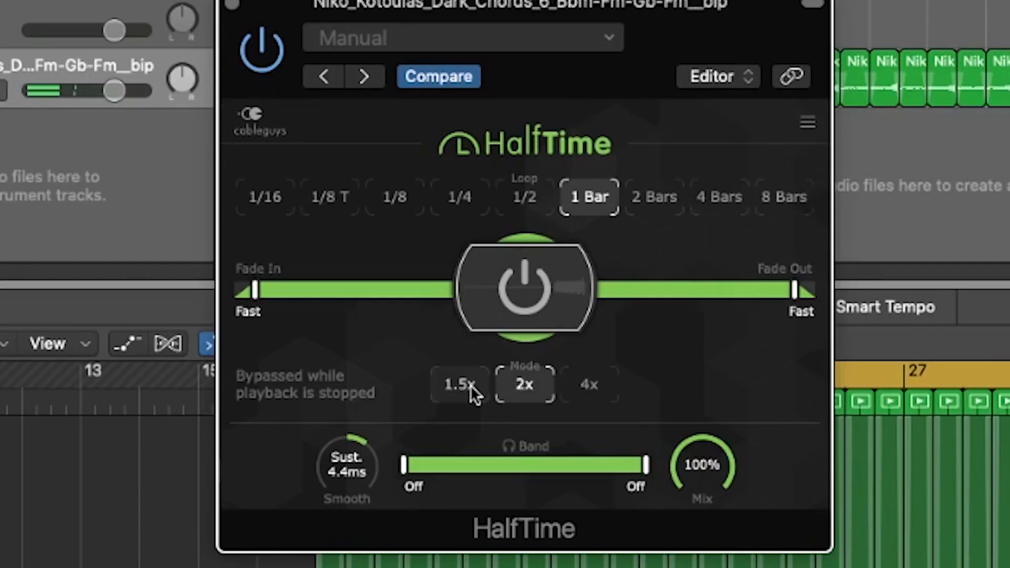
left_click(459, 390)
left_click(529, 195)
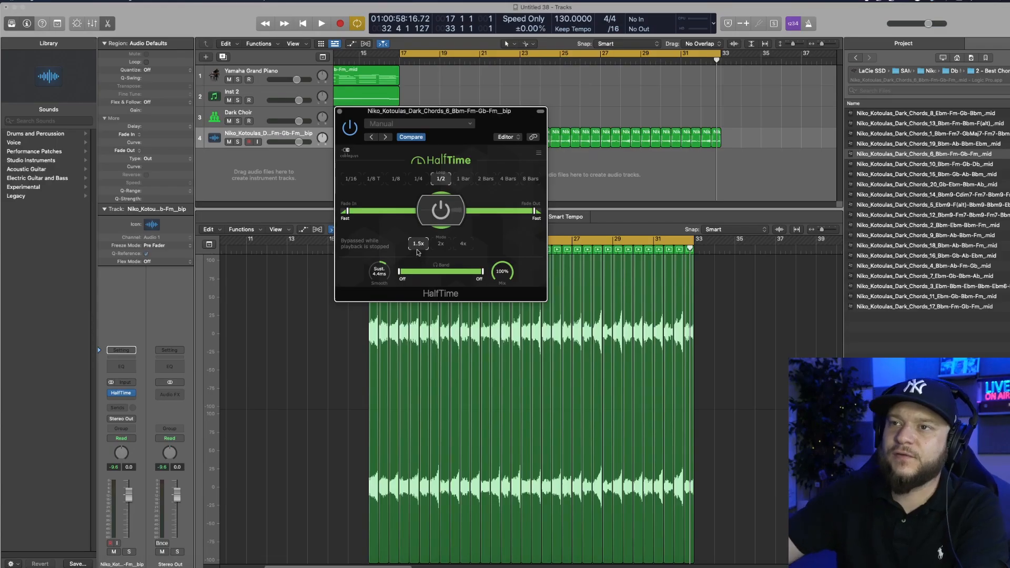
Add a Channel EQ to the bounced audio track with a 244 Hz low cut, +3.8 dB at 1960 Hz and a high cut around 10.7 kHz.
key("space")
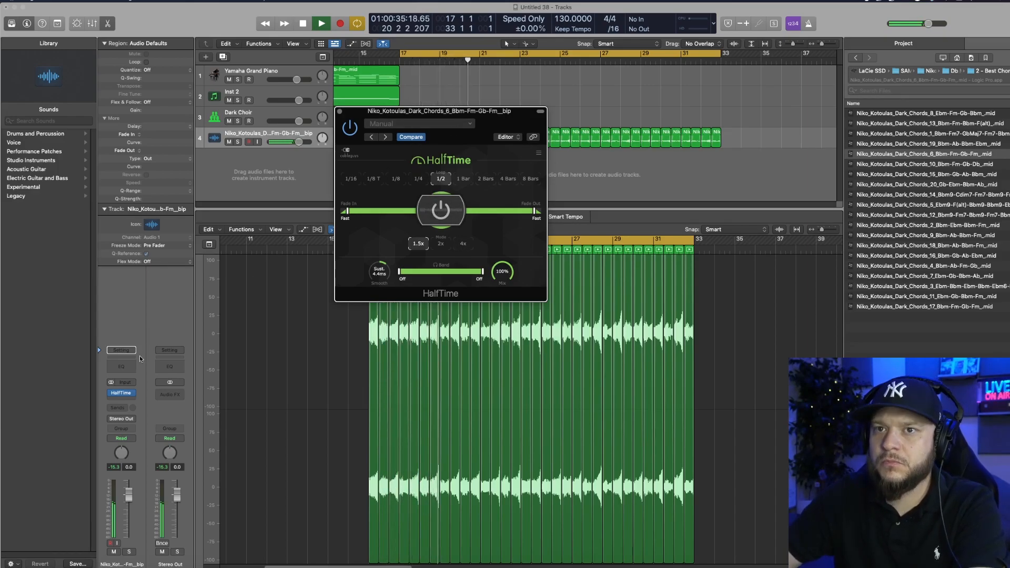
left_click(121, 367)
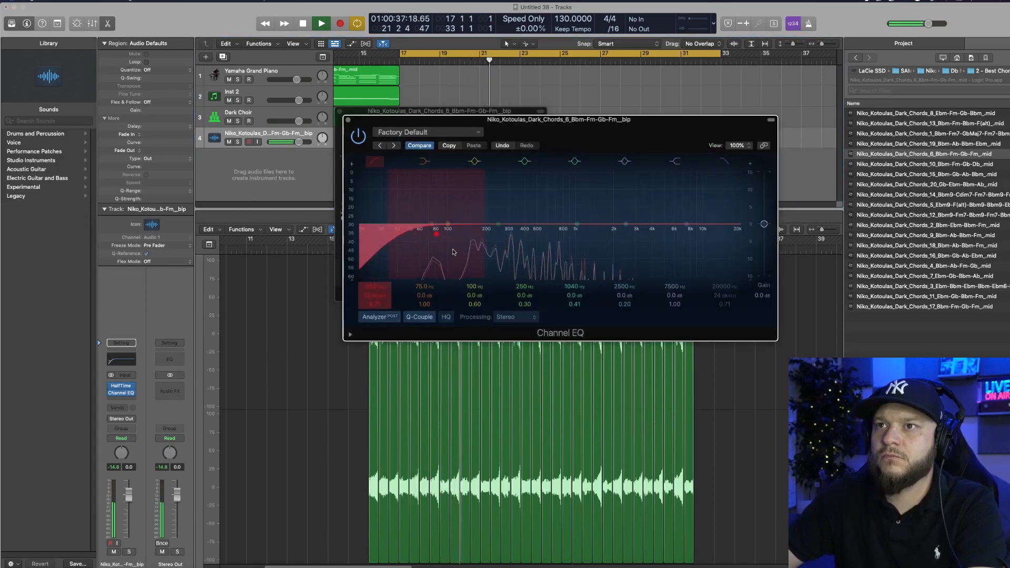
left_click_drag(434, 252, 514, 247)
left_click_drag(609, 248, 596, 226)
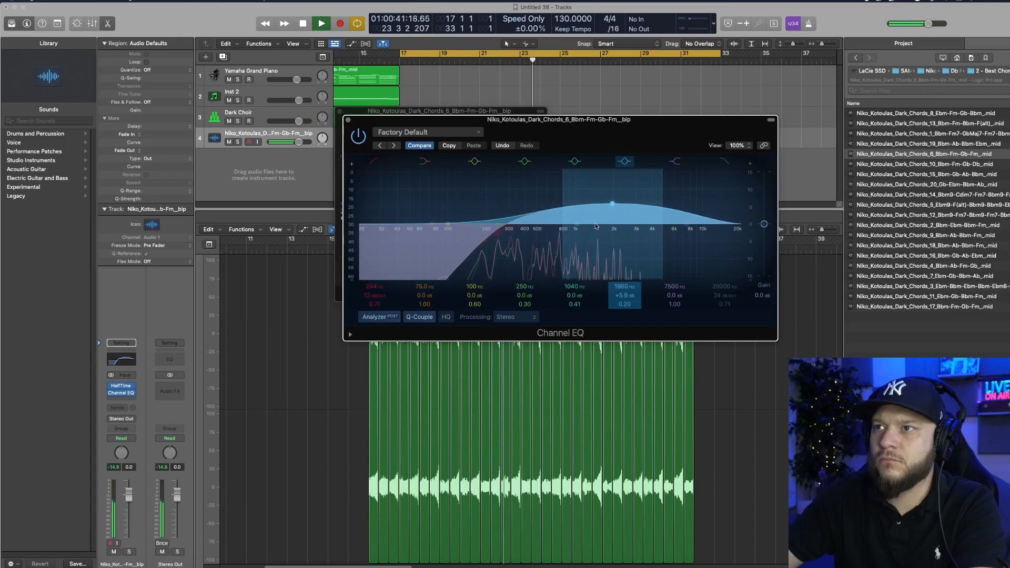
left_click_drag(731, 239, 697, 237)
left_click_drag(619, 217, 621, 227)
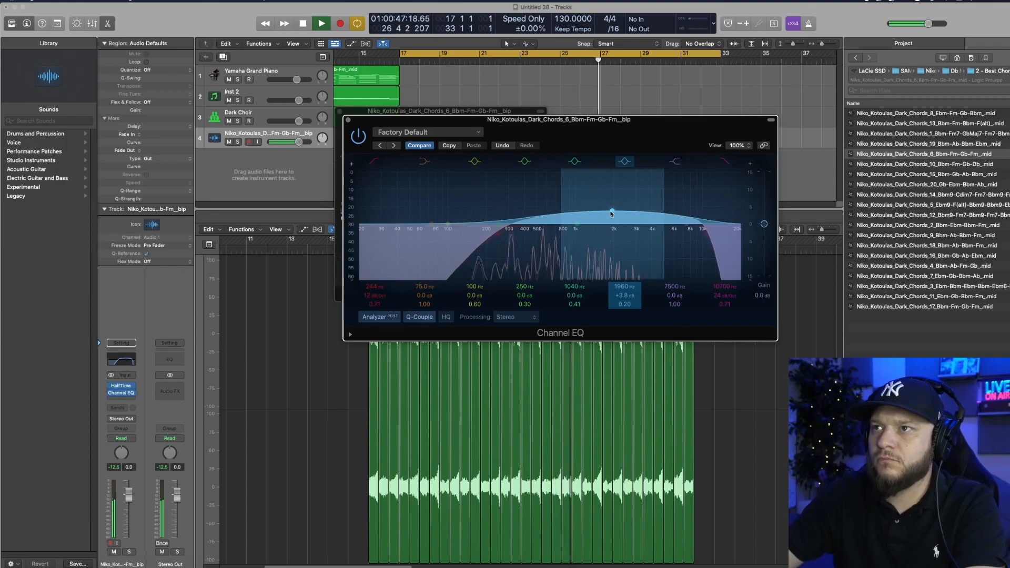
left_click_drag(561, 200, 582, 219)
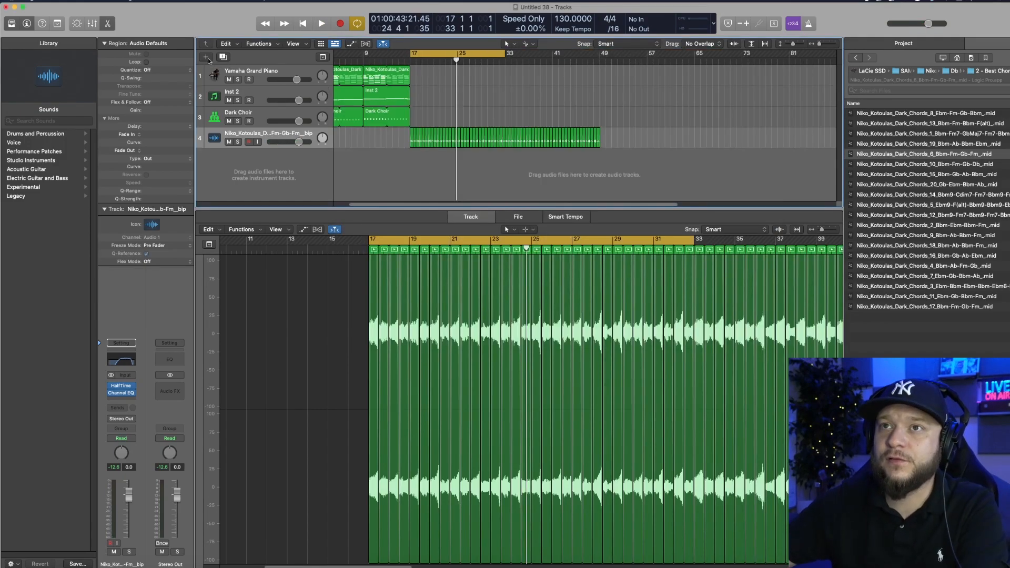
Create a software instrument track with Drum Machine Designer and load the DIOR HAT sample on the Kick 1 pad.
left_click(206, 58)
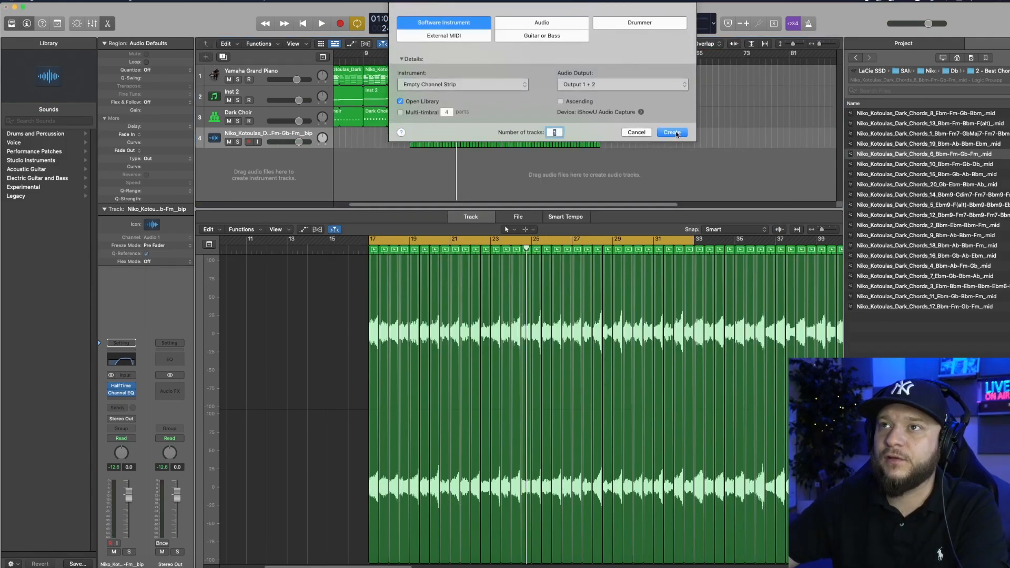
left_click(673, 133)
left_click(121, 381)
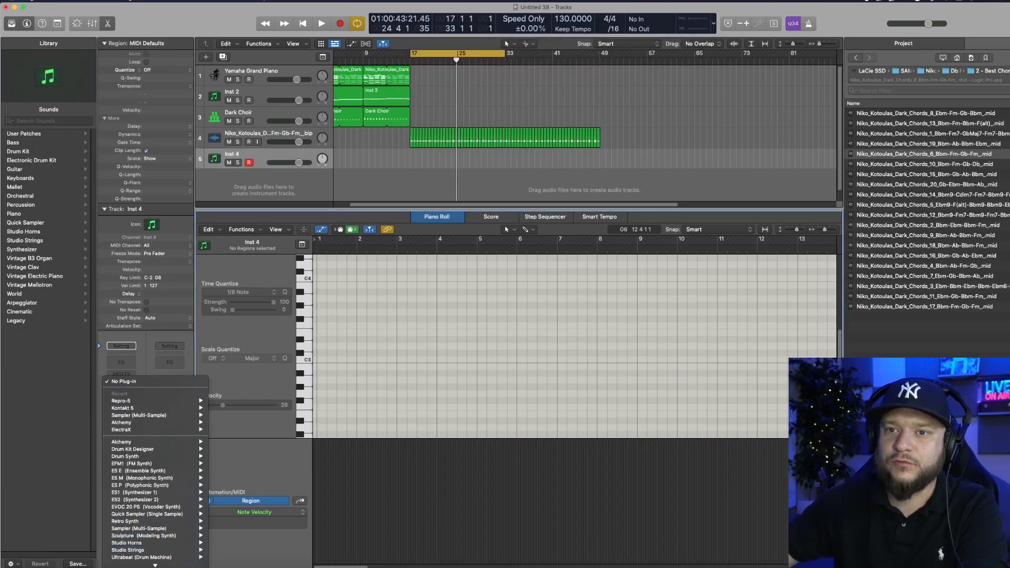
scroll(150, 542, "down", 5)
left_click(149, 540)
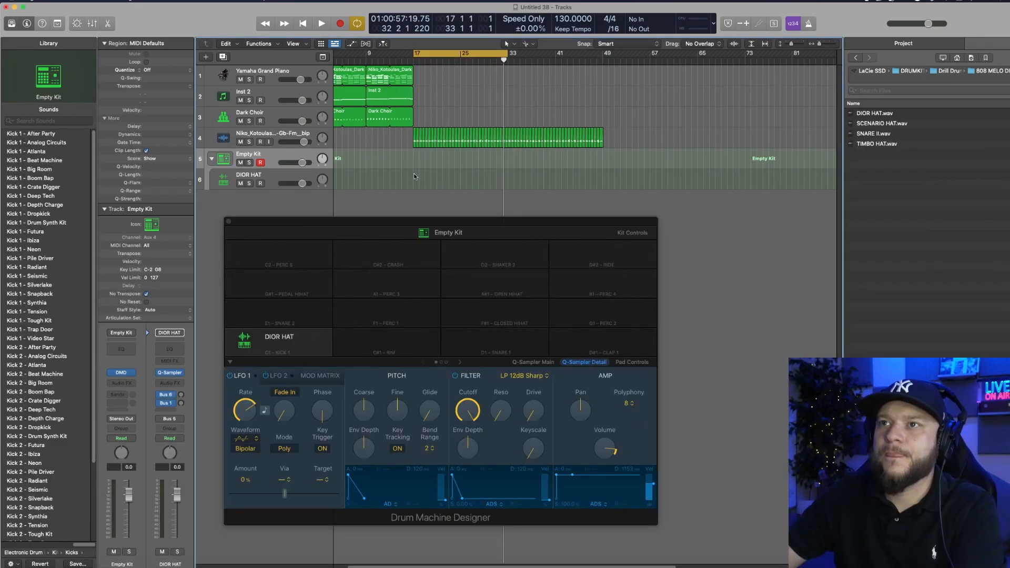
Create a MIDI region on the DIOR HAT track from bar 17 to 25, match the cycle range to it and open it for note editing.
right_click(415, 176)
left_click(425, 179)
left_click_drag(419, 182, 461, 182)
left_click_drag(461, 56, 414, 56)
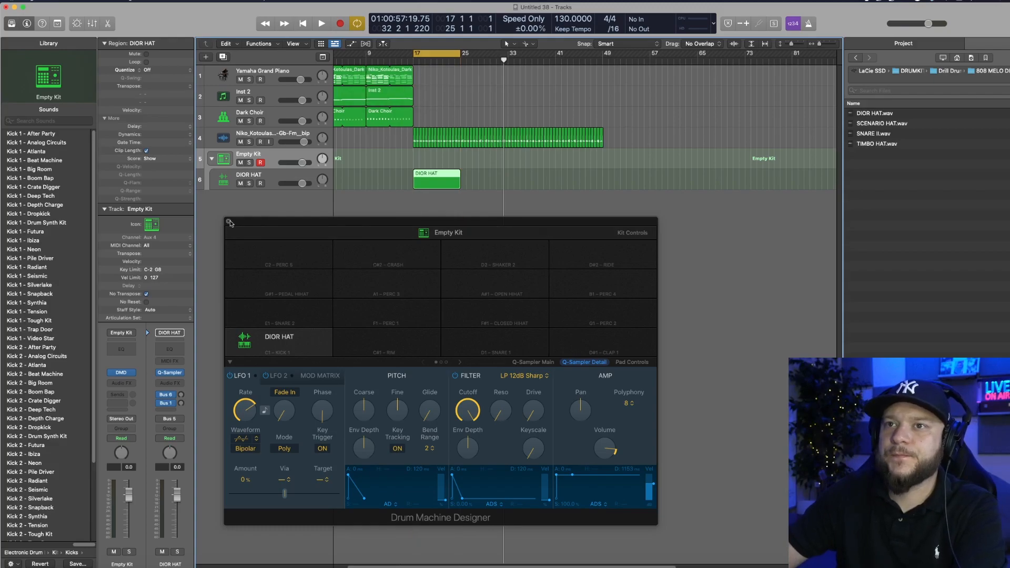
left_click(229, 221)
double_click(427, 184)
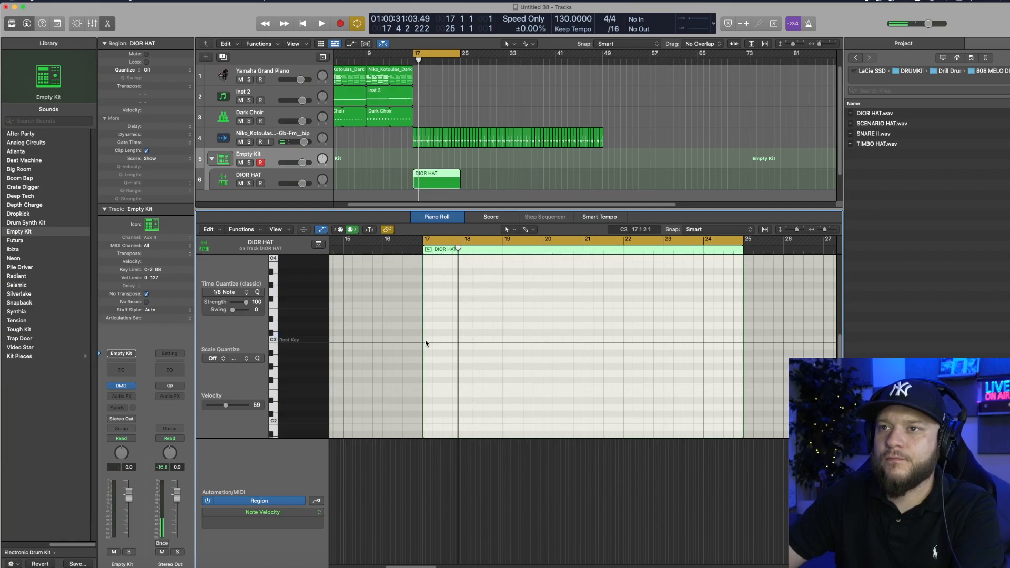
Paint a hi-hat pattern across bars 17 and 18 with the Brush tool, keeping the time quantize at 1/8 Note.
left_click(219, 292)
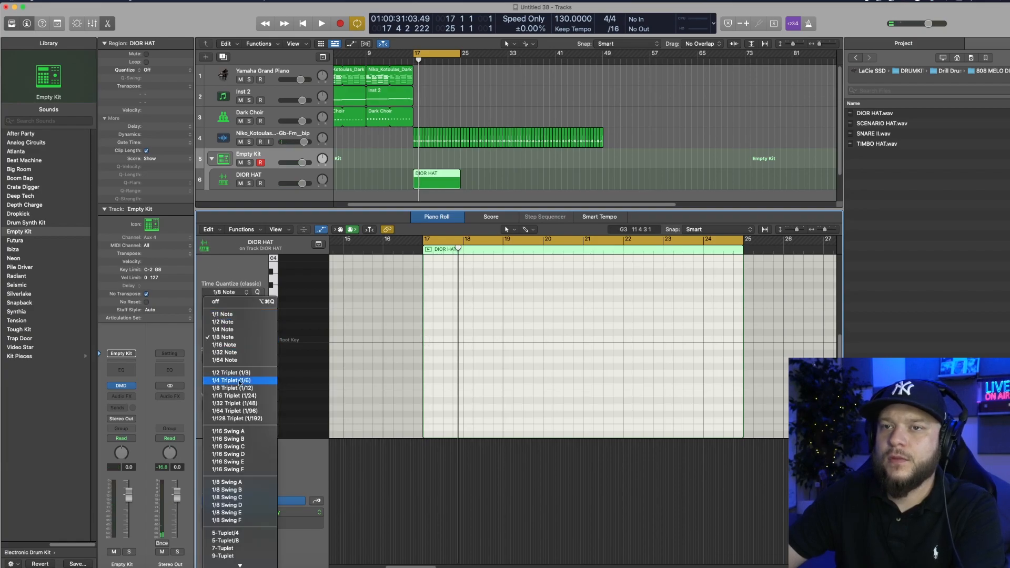
left_click(234, 337)
left_click(531, 230)
left_click(556, 372)
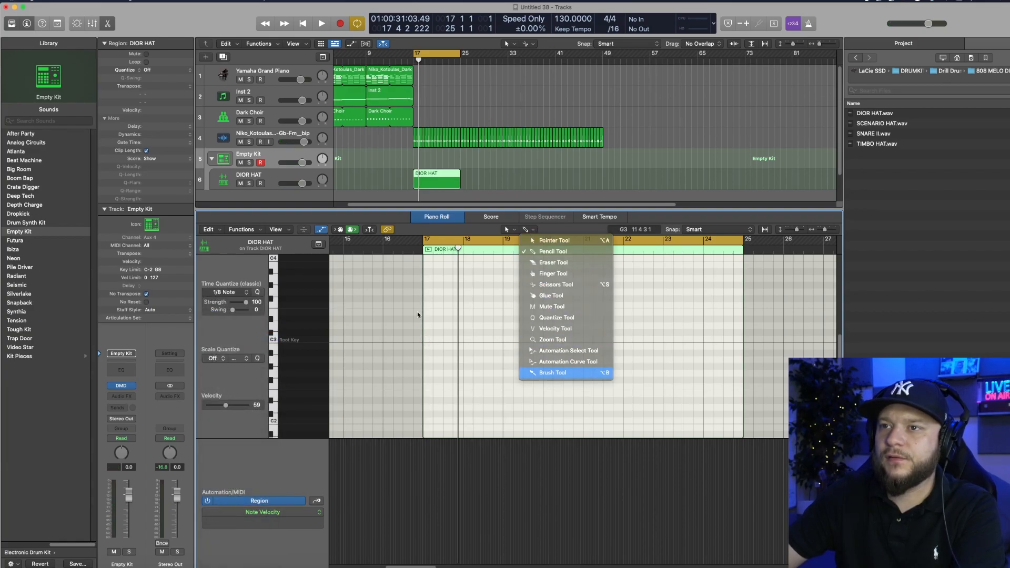
left_click(426, 333)
left_click_drag(426, 333, 425, 325)
Lower the velocities of several hi-hat notes by differing amounts while the pattern plays.
key("space")
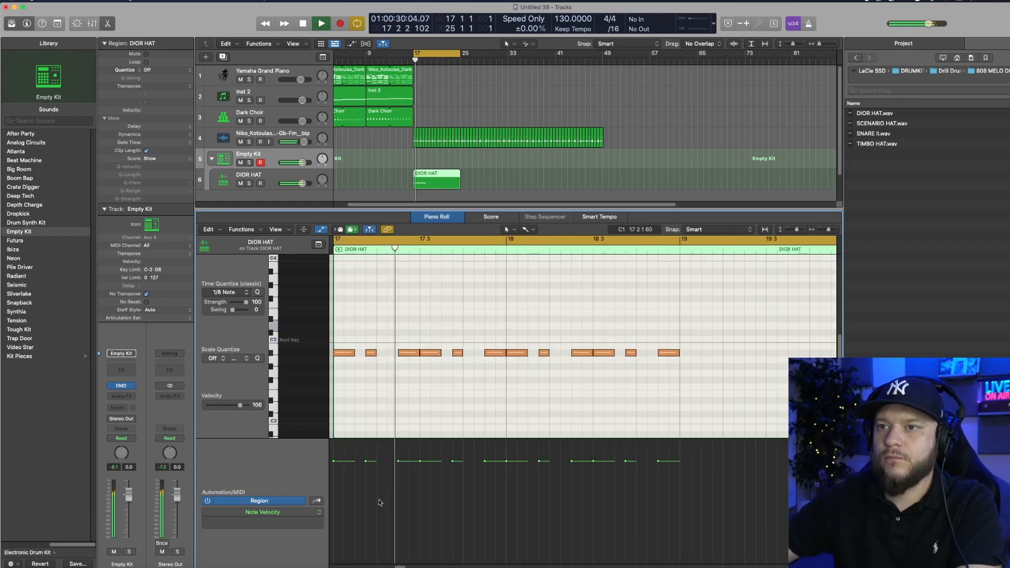
left_click_drag(365, 462, 420, 482)
left_click_drag(506, 461, 506, 467)
left_click_drag(571, 461, 625, 494)
left_click_drag(658, 461, 658, 465)
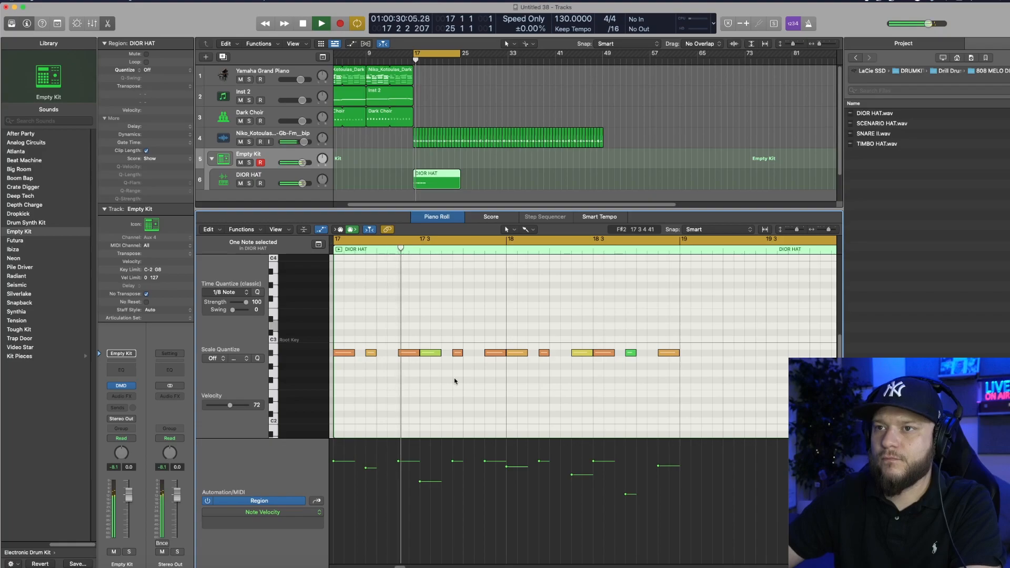
Repeat the hi-hat pattern through the DIOR HAT region and copy the region to bars 25 to 33.
key("space")
left_click_drag(705, 388, 690, 355)
left_click(497, 403)
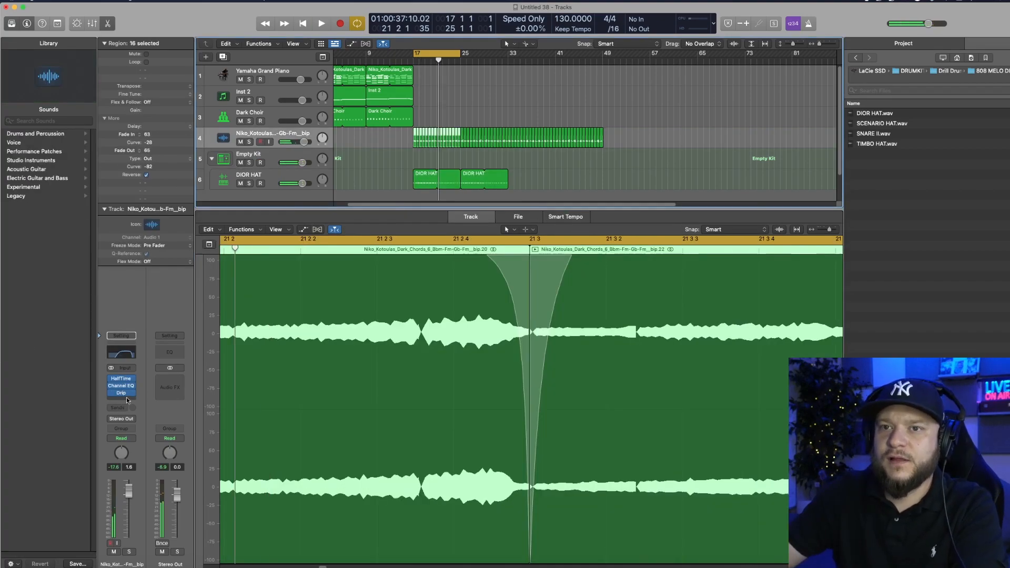
Insert the stereo version of Dada Life's Endless Smile on the bounced audio track and audition it.
left_click(127, 400)
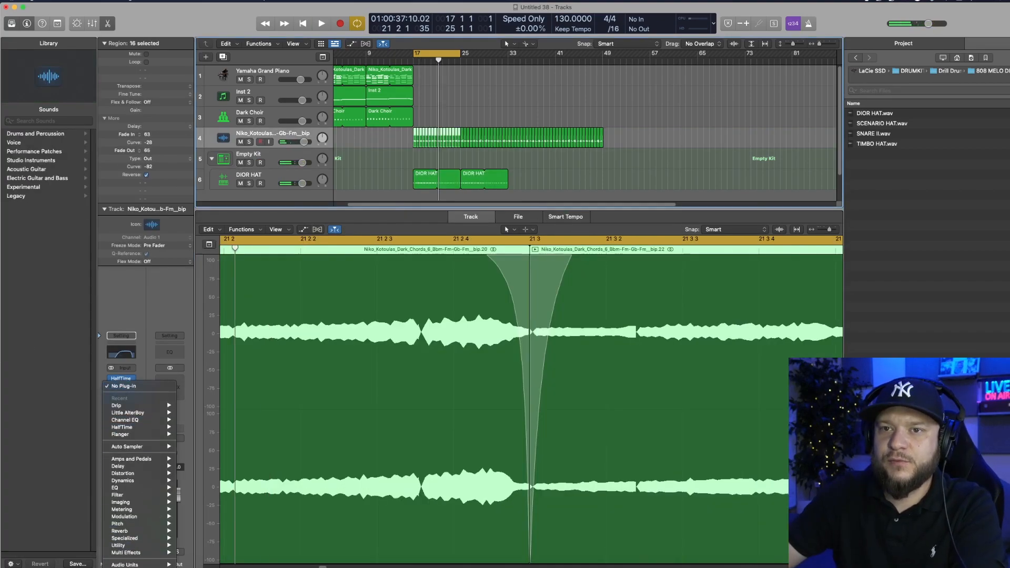
mouse_move(154, 565)
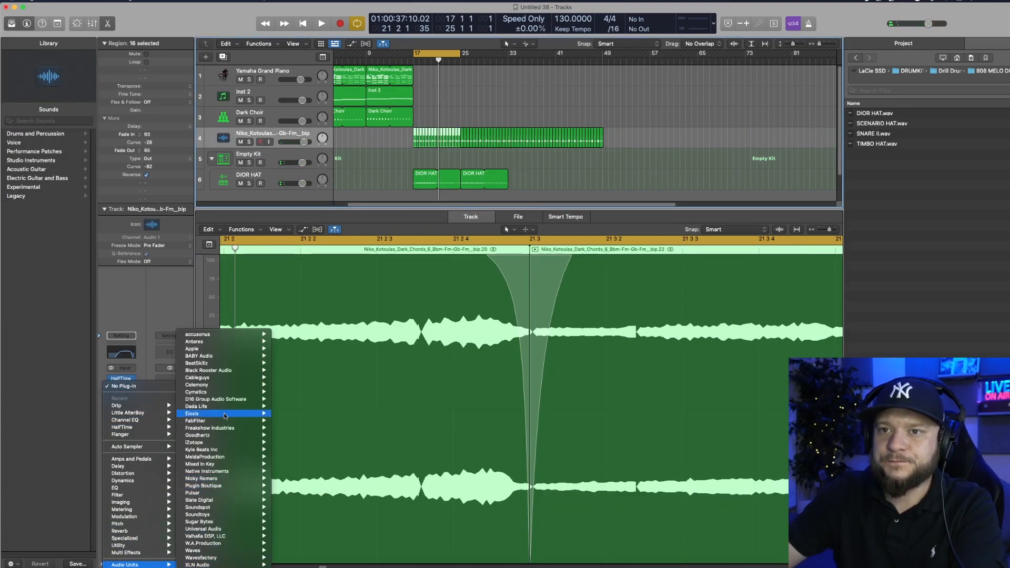
mouse_move(223, 411)
left_click(369, 407)
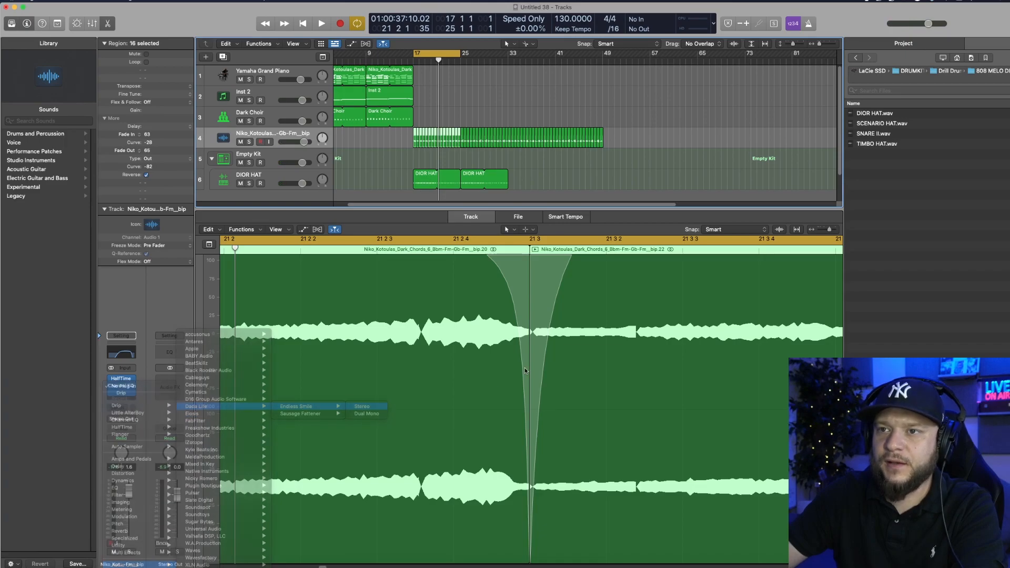
left_click_drag(454, 212, 470, 180)
key("space")
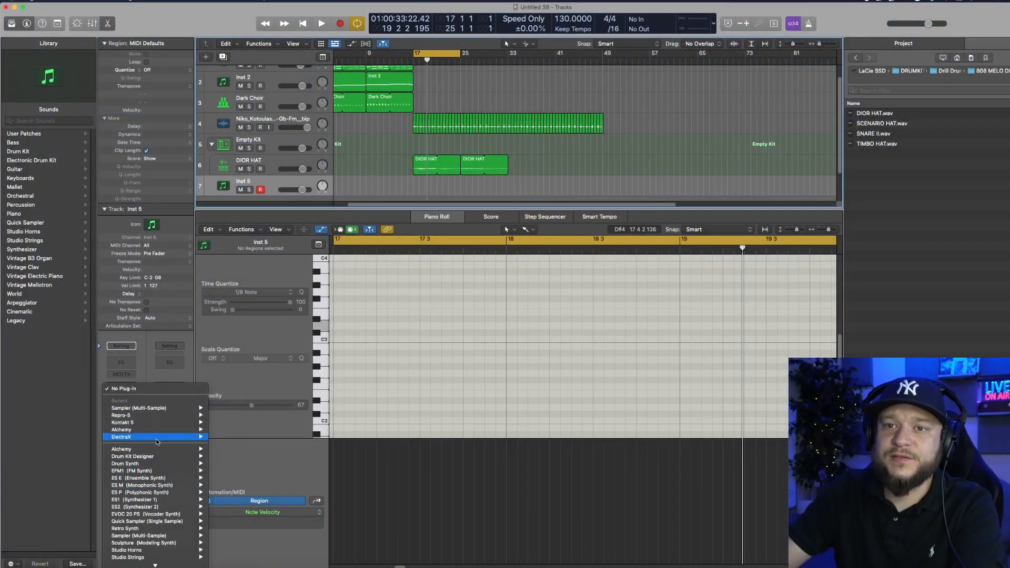
Load Sampler with the DRILL 808 instrument on the new track and record an 808 bass part from bar 17.
mouse_move(157, 413)
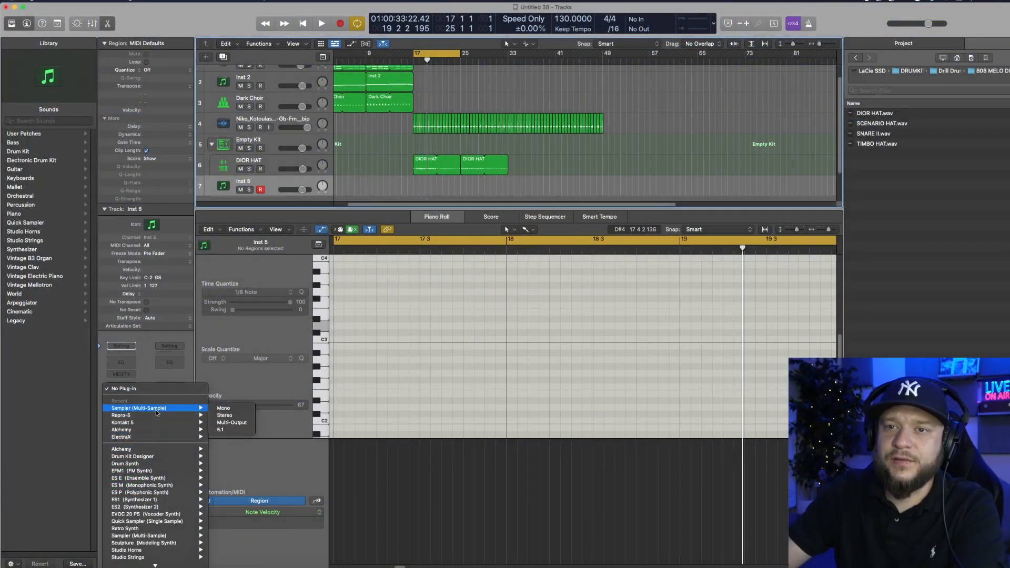
left_click(249, 410)
key("r")
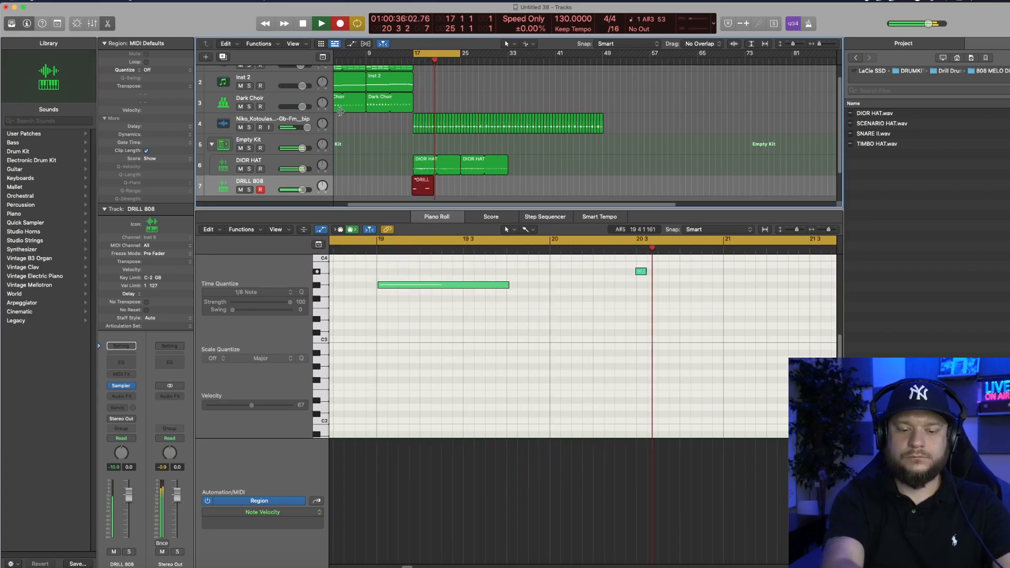
key("space")
Place the last recorded long 808 note at bar 19 on B3 and lengthen it to half a bar.
left_click_drag(718, 389, 718, 383)
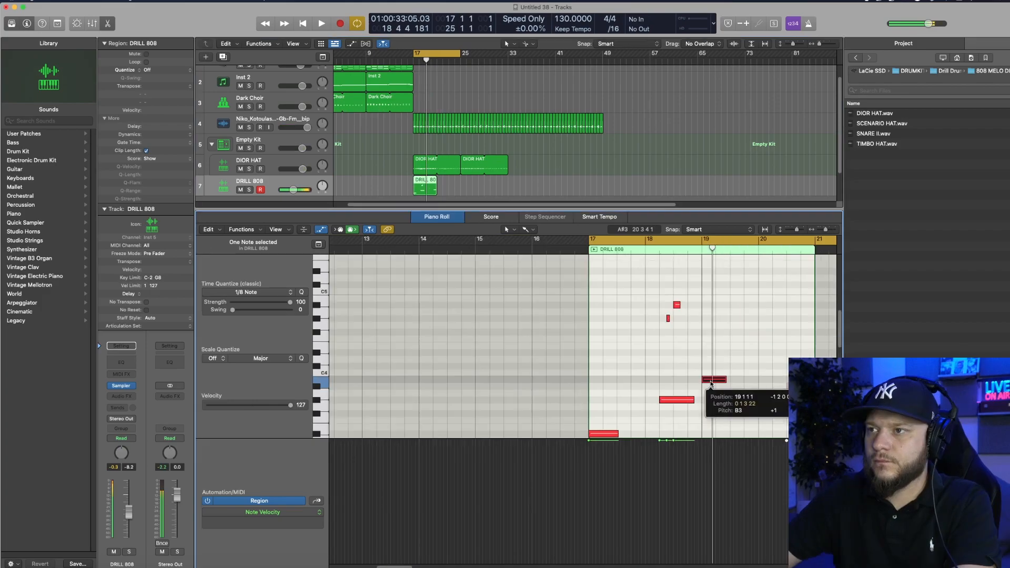
key("space")
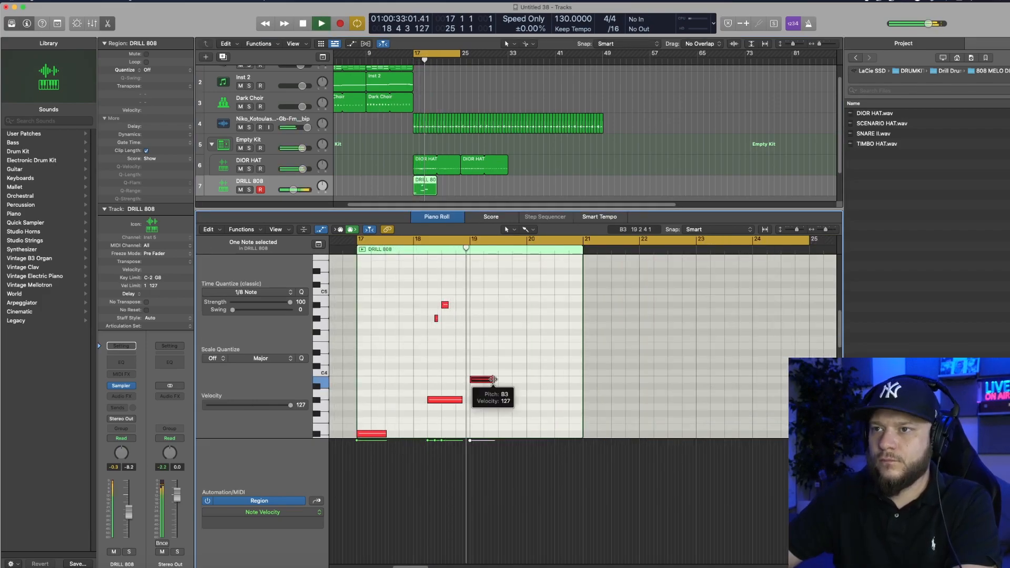
left_click_drag(492, 379, 497, 379)
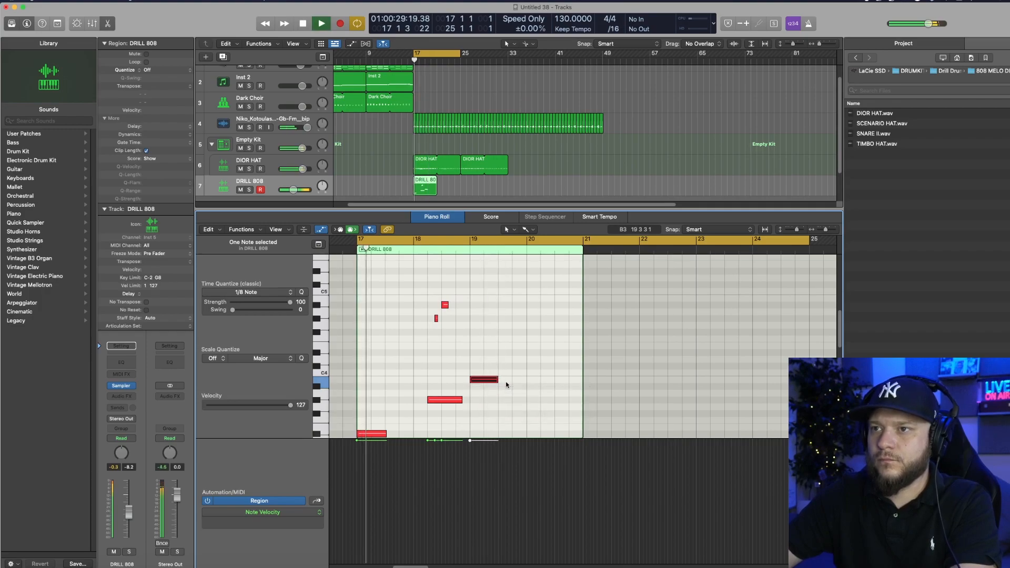
left_click(545, 384)
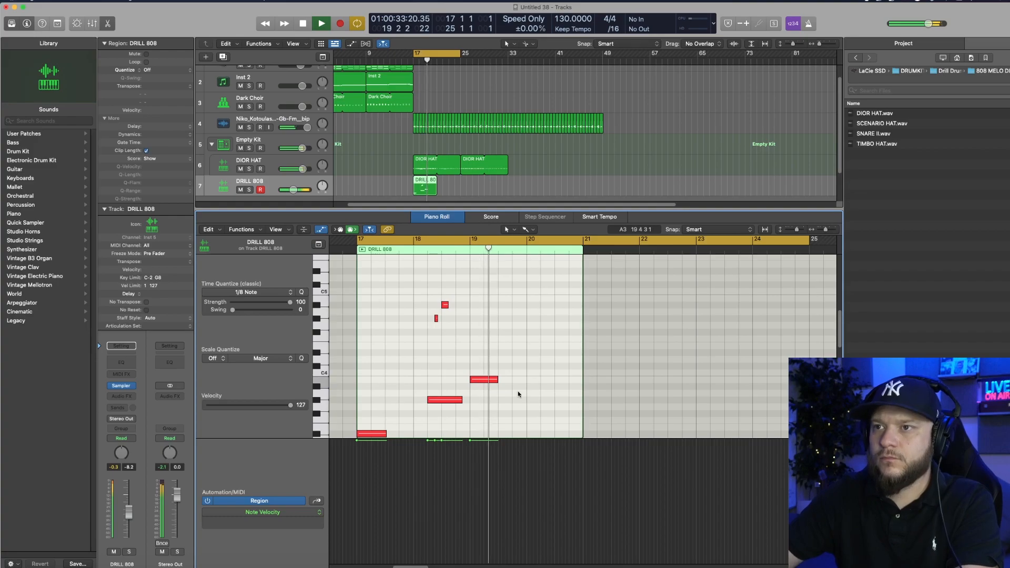
Add a half-bar C#3 note at 20 3 1 1 and short G#3 and D#4 notes above it in the 808 region.
scroll(531, 419, "down", 2)
left_click(555, 416)
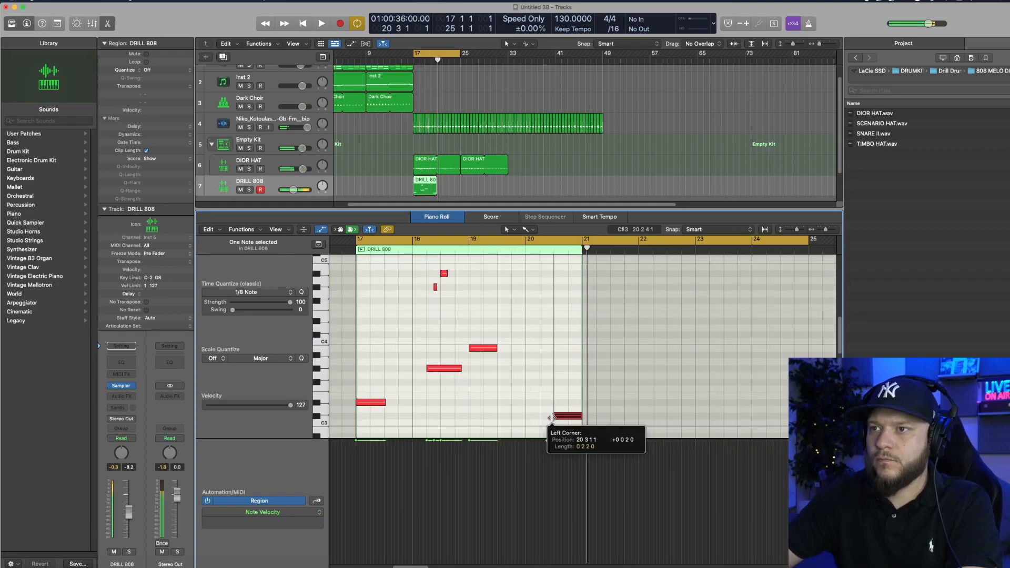
left_click_drag(566, 379, 564, 372)
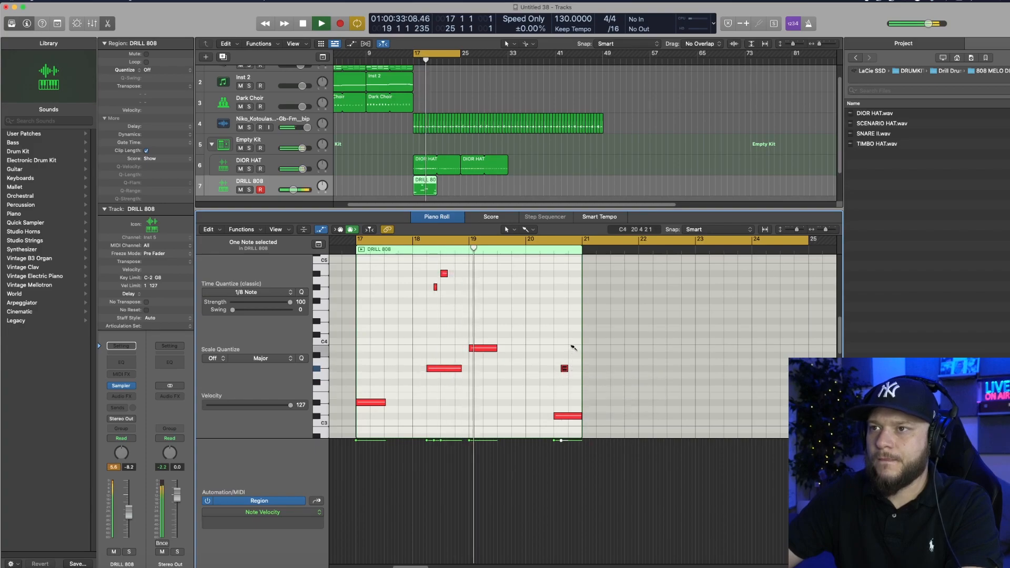
left_click(572, 320)
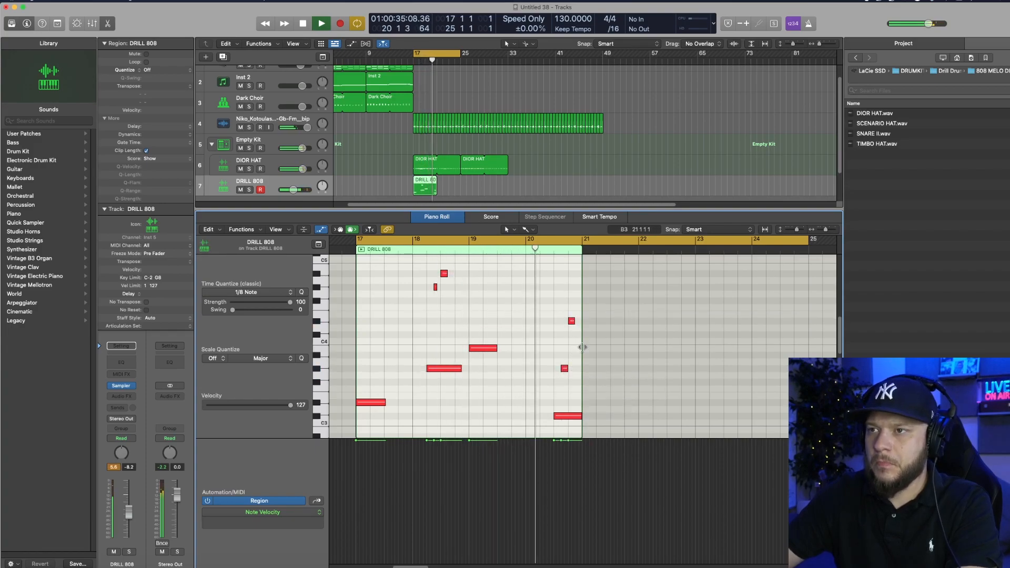
key("space")
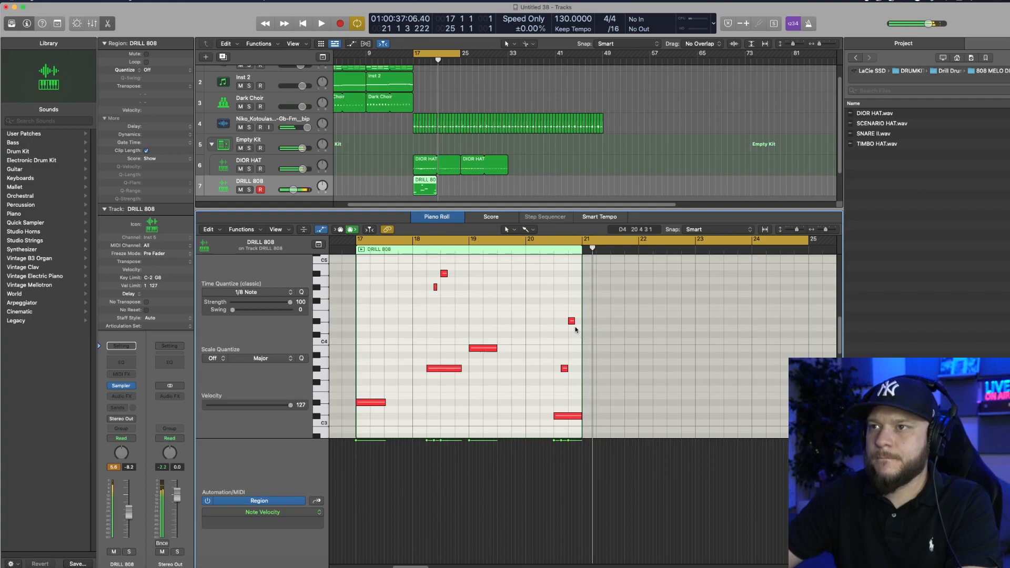
Rework the closing 808 fill by adding A#4 at 20 4 3 1, raising the short G#3 an octave and deleting the D#4 note.
left_click_drag(578, 317, 578, 277)
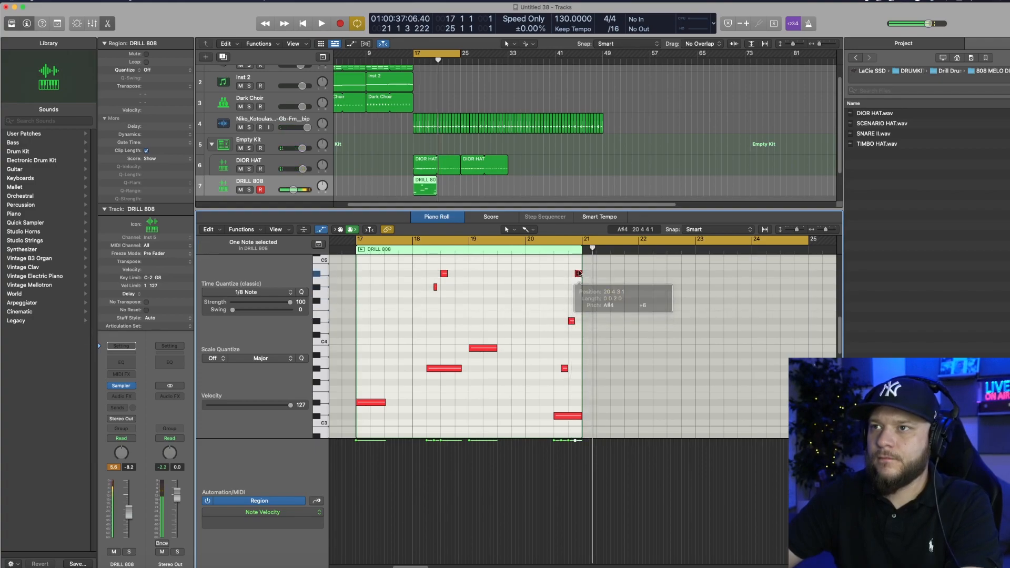
left_click(571, 320)
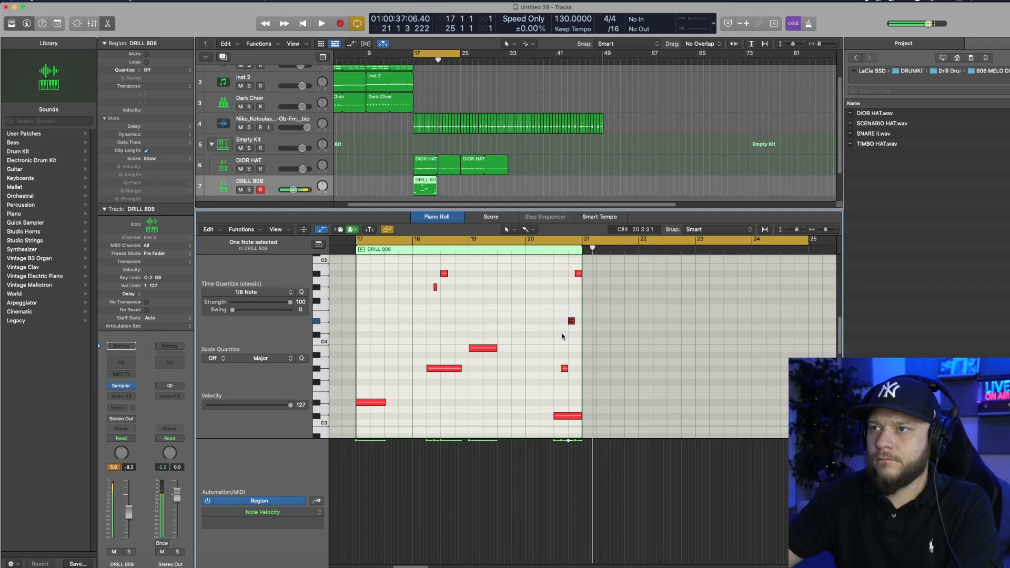
key("alt+shift+Up")
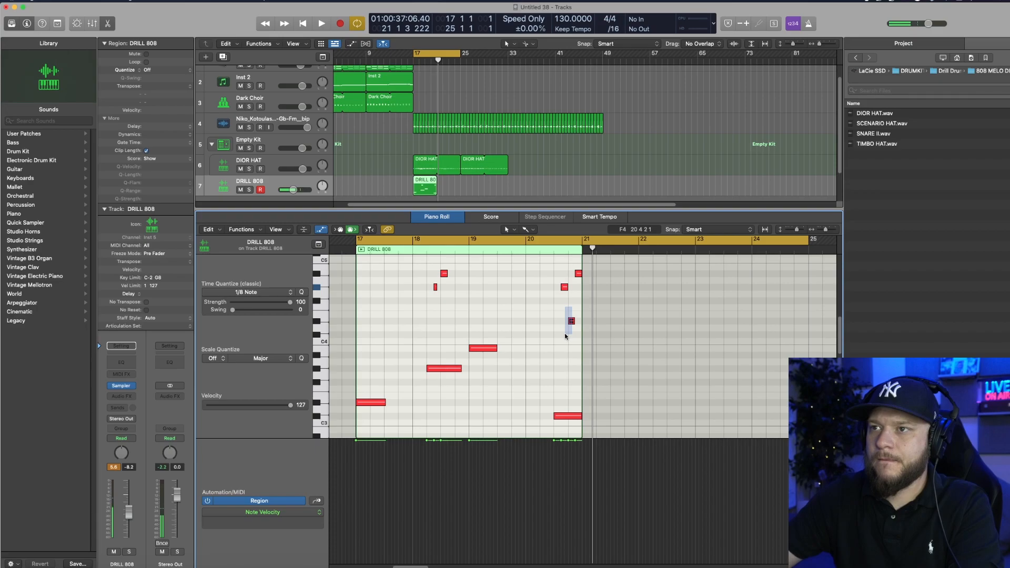
key("Delete")
key("space")
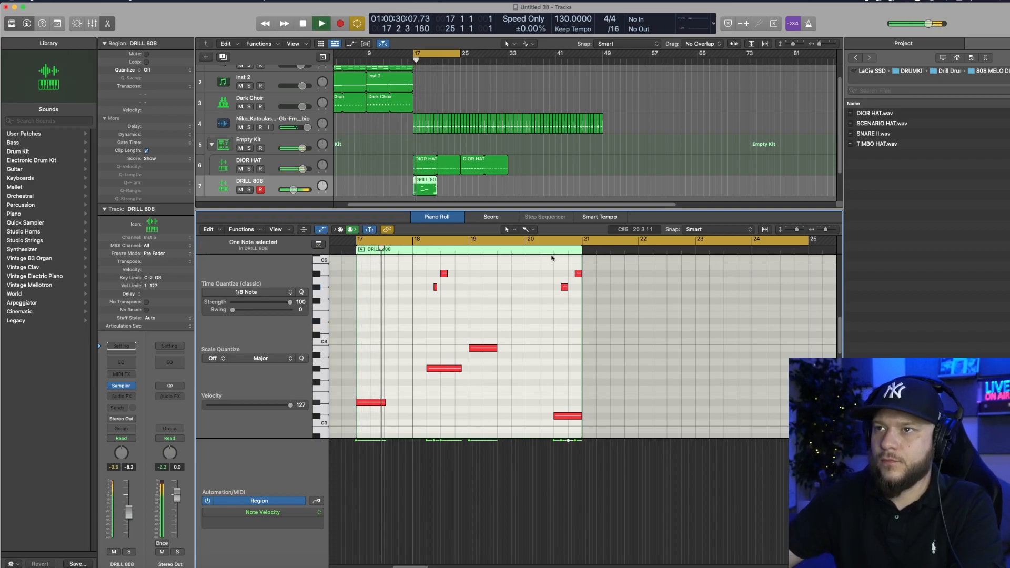
key("space")
Audition the half-bar C#3 note near the end of the 808 region.
scroll(563, 430, "up", 1)
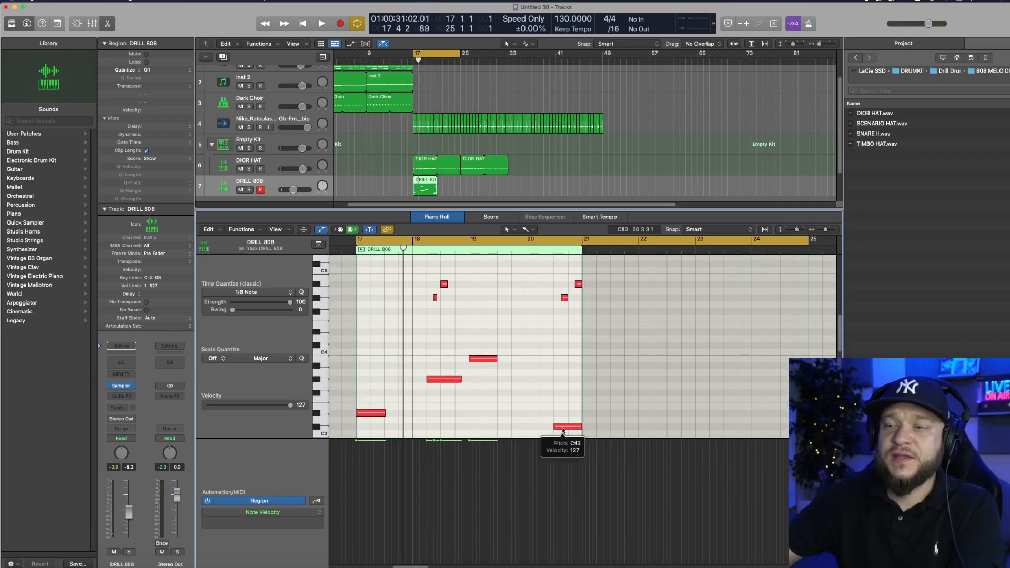
left_click(566, 427)
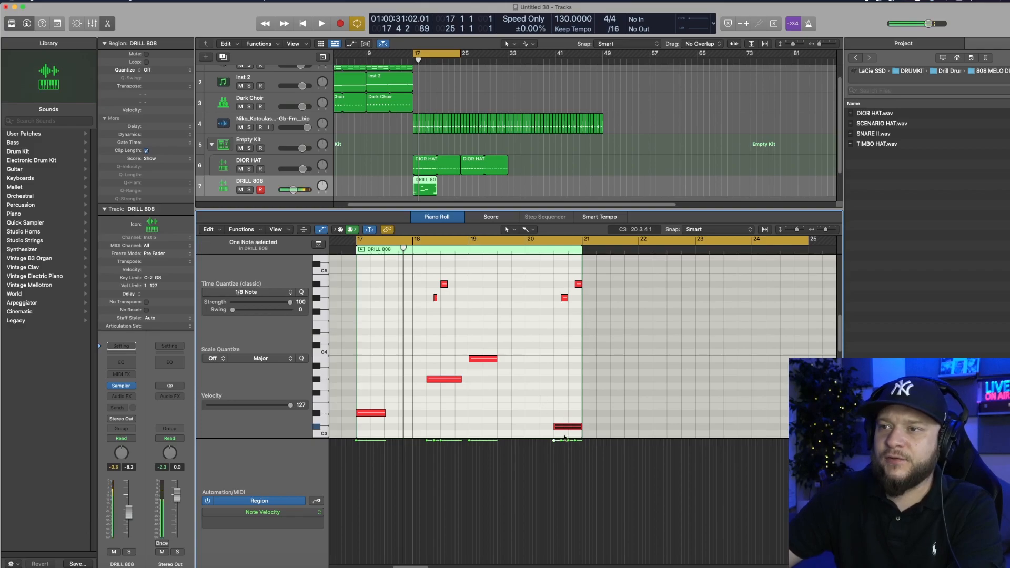
scroll(561, 353, "up", 3)
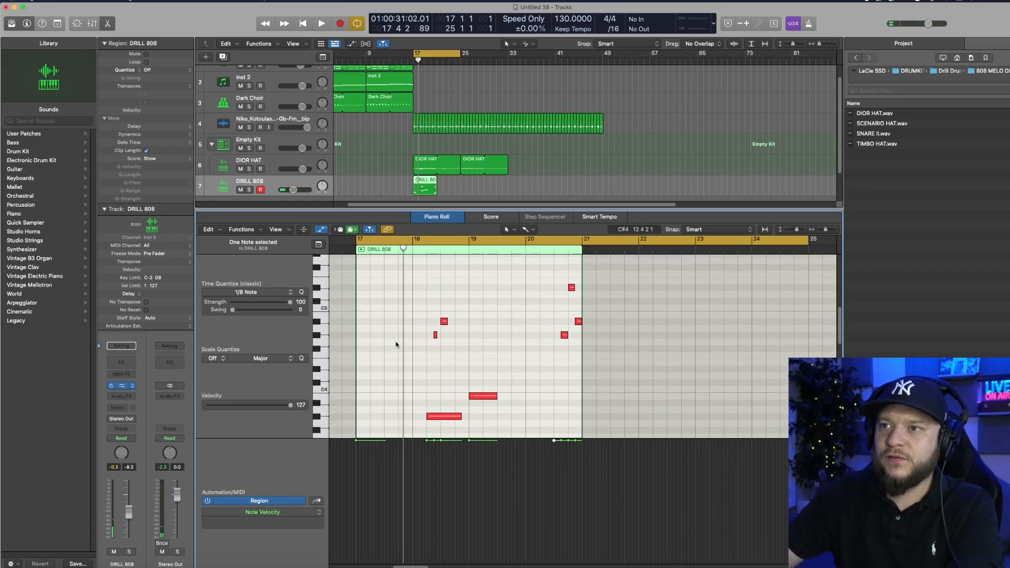
Open the DRILL 808 Sampler instrument and show the detailed settings of its Synth section.
left_click(121, 386)
left_click_drag(618, 141, 524, 142)
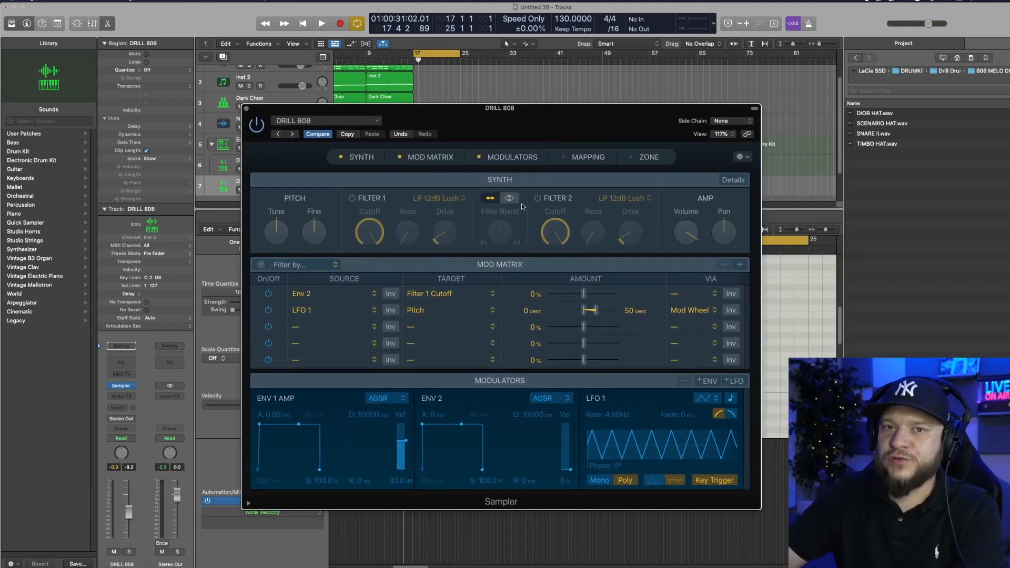
left_click(733, 180)
left_click(732, 180)
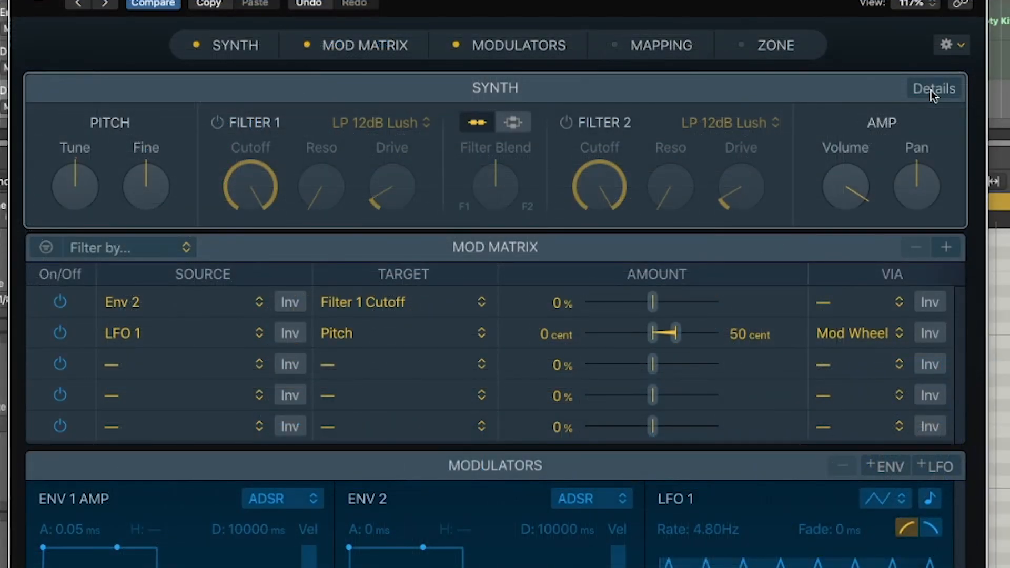
left_click(932, 89)
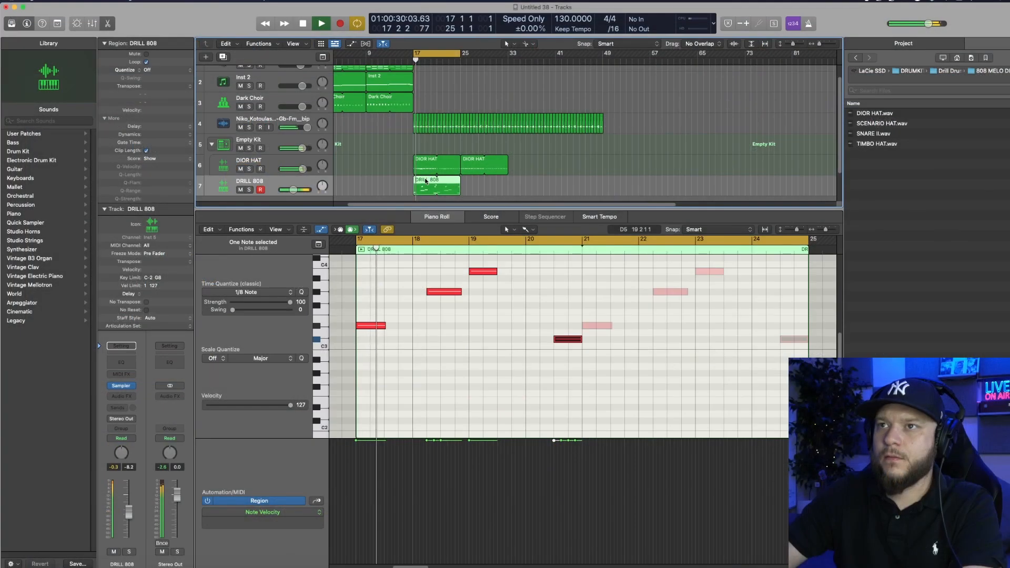
Copy the looped DRILL 808 region to bar 25 and extend the cycle range to 16 bars, ending at bar 33.
left_click_drag(427, 182, 473, 182)
left_click_drag(461, 53, 508, 53)
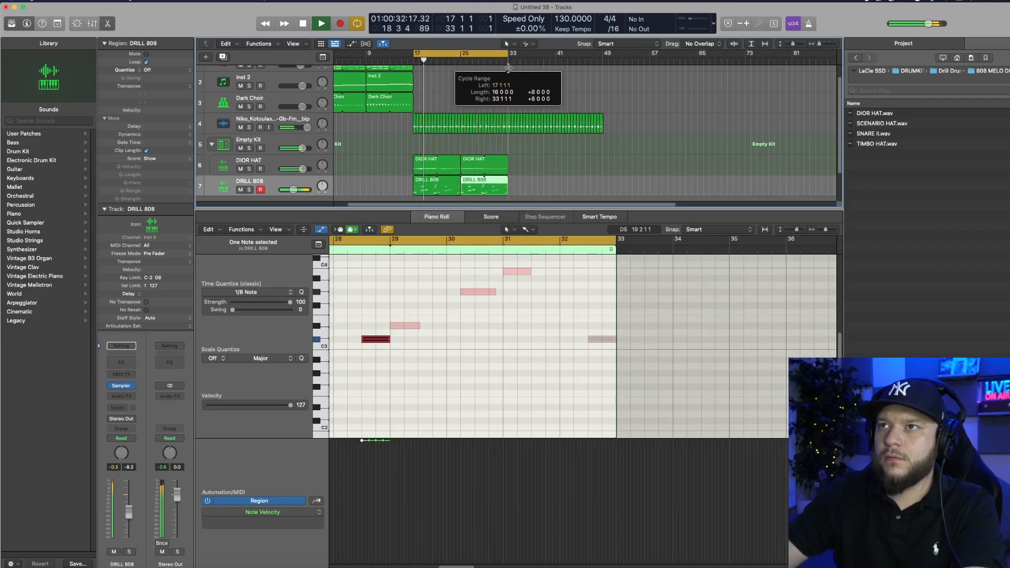
Slightly raise the DIOR HAT and DRILL 808 track volumes and enlarge the tracks area.
left_click_drag(303, 169, 295, 190)
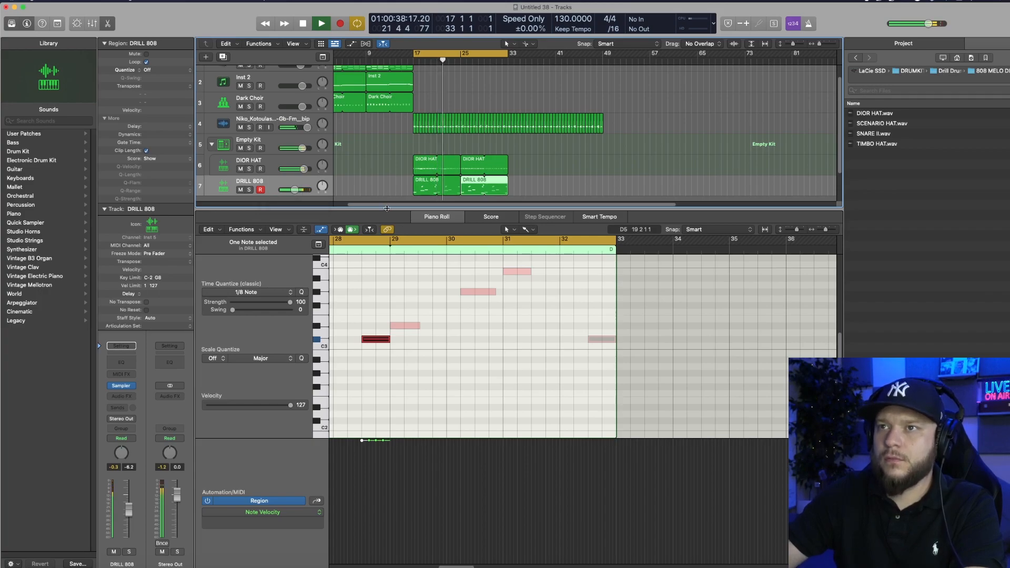
left_click_drag(386, 209, 401, 270)
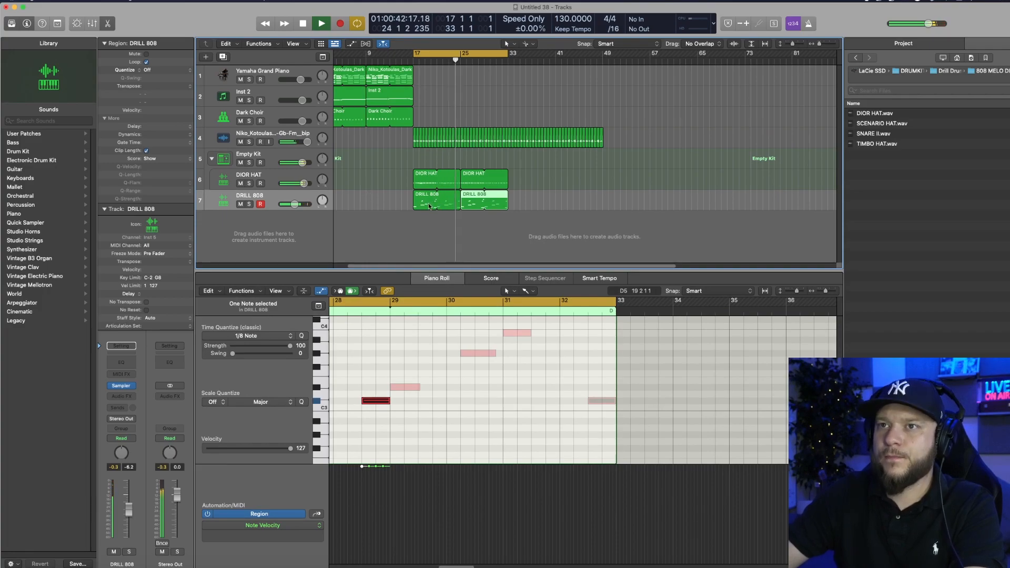
Open Drum Machine Designer for the Empty Kit track and browse the drum kit to the snare samples folder.
left_click(272, 197)
left_click(268, 172)
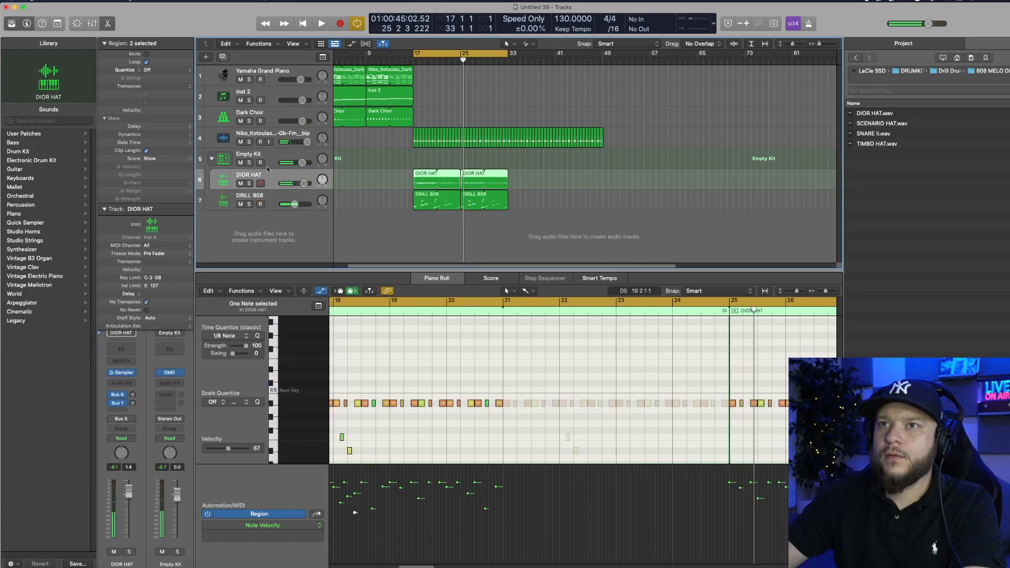
left_click(267, 156)
left_click(122, 385)
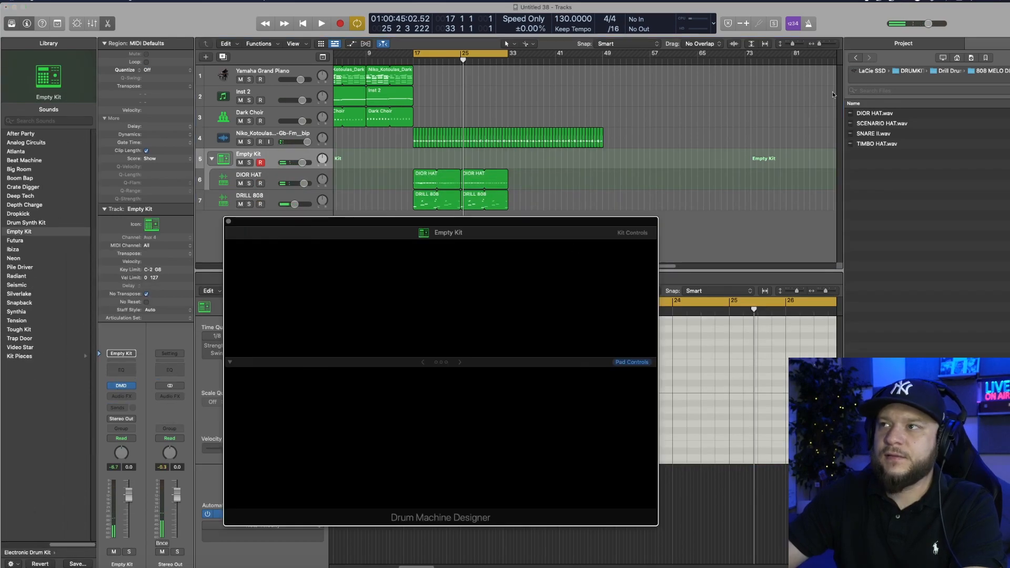
left_click(982, 74)
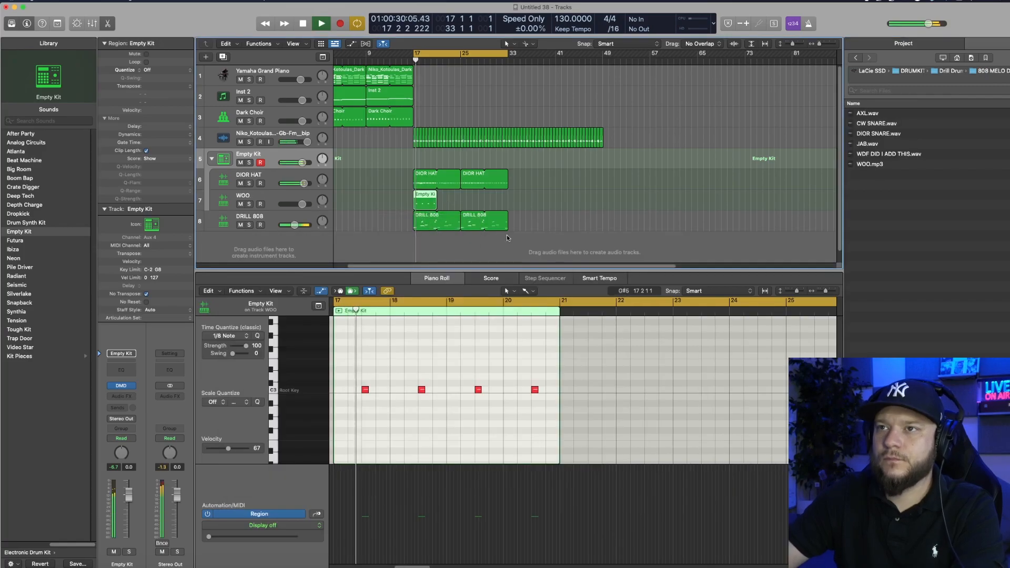
Lower the WOO track's volume slightly and copy its looped snare region to bar 25.
left_click_drag(302, 204, 300, 204)
left_click_drag(436, 192, 481, 199)
left_click(548, 176)
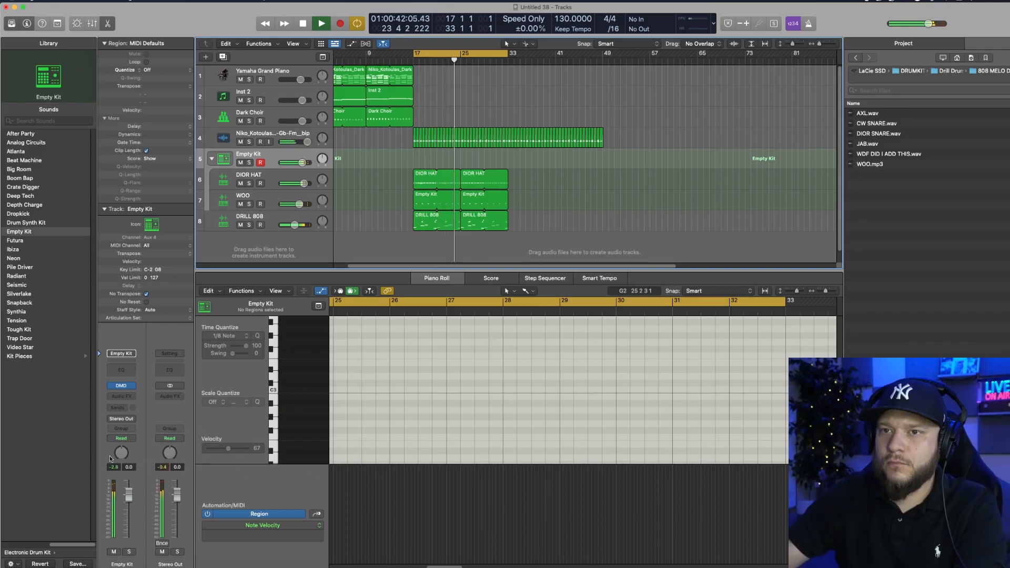
Insert an Overdrive effect on the Stereo Out channel.
left_click(182, 397)
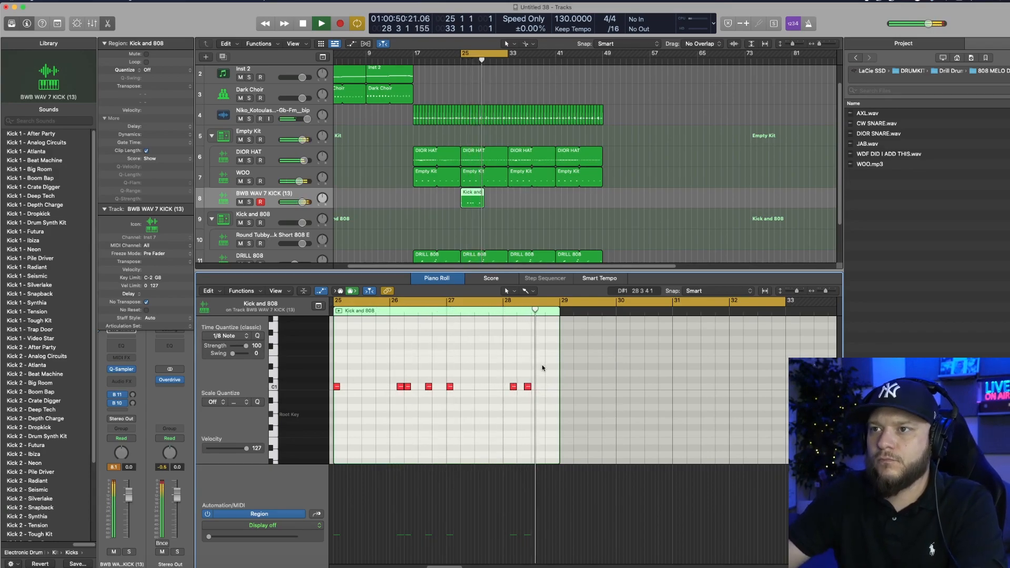
Loop the kick region at bar 25 with copies at bars 33 and 41, and set the cycle range to bars 17–49.
key("space")
key("space")
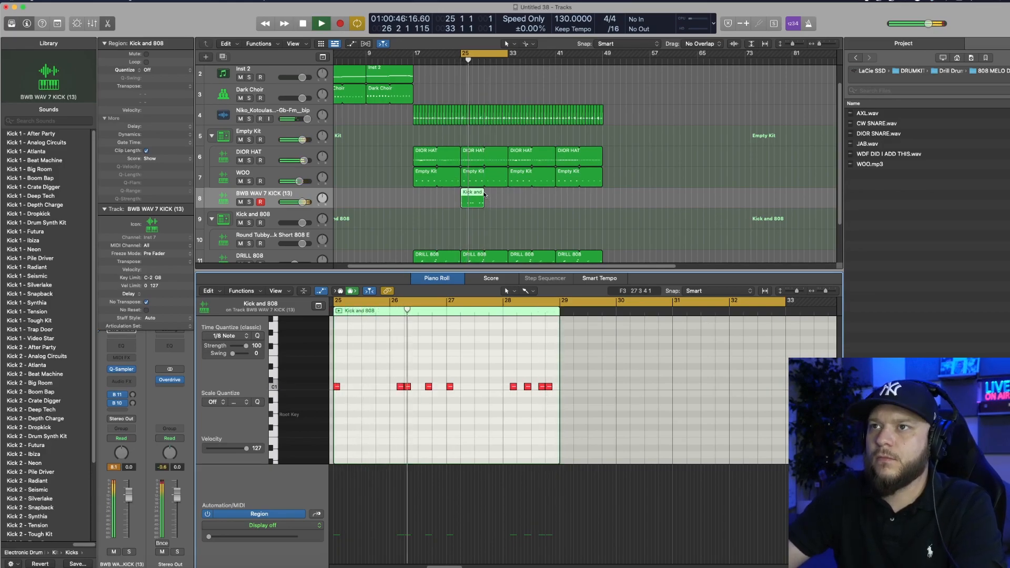
key("l")
left_click_drag(472, 196, 561, 196)
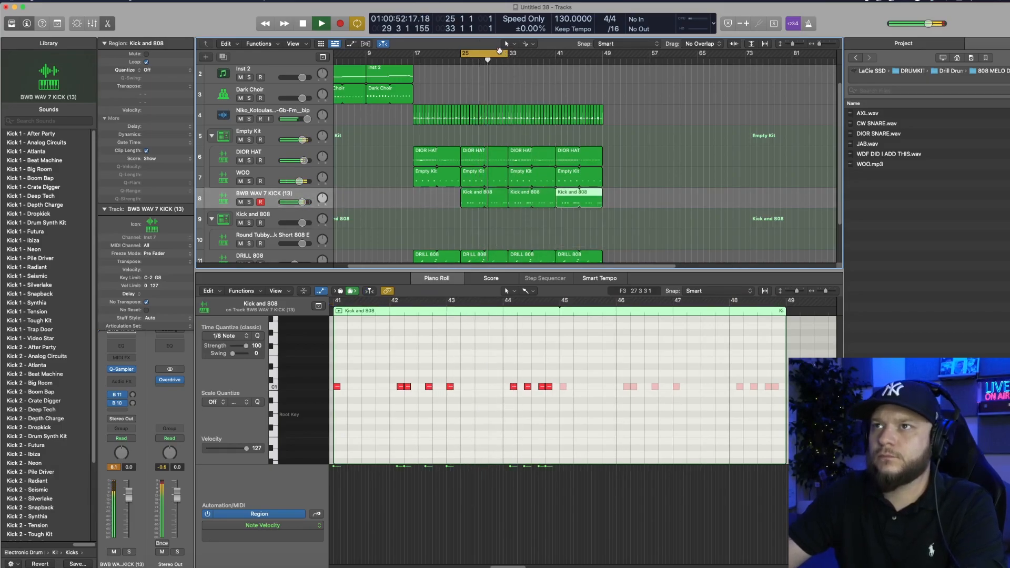
left_click_drag(602, 50, 414, 48)
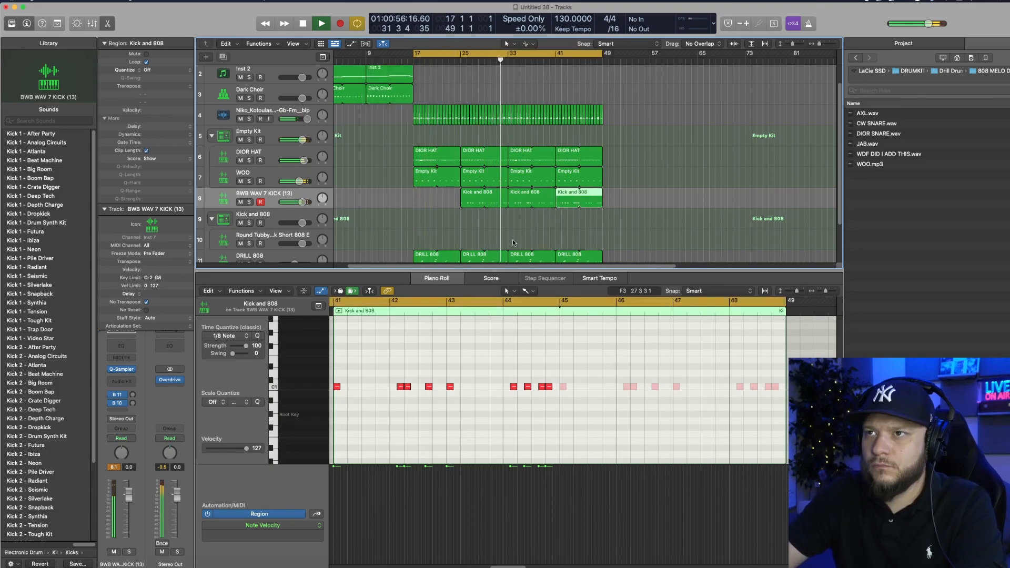
left_click_drag(465, 278, 465, 316)
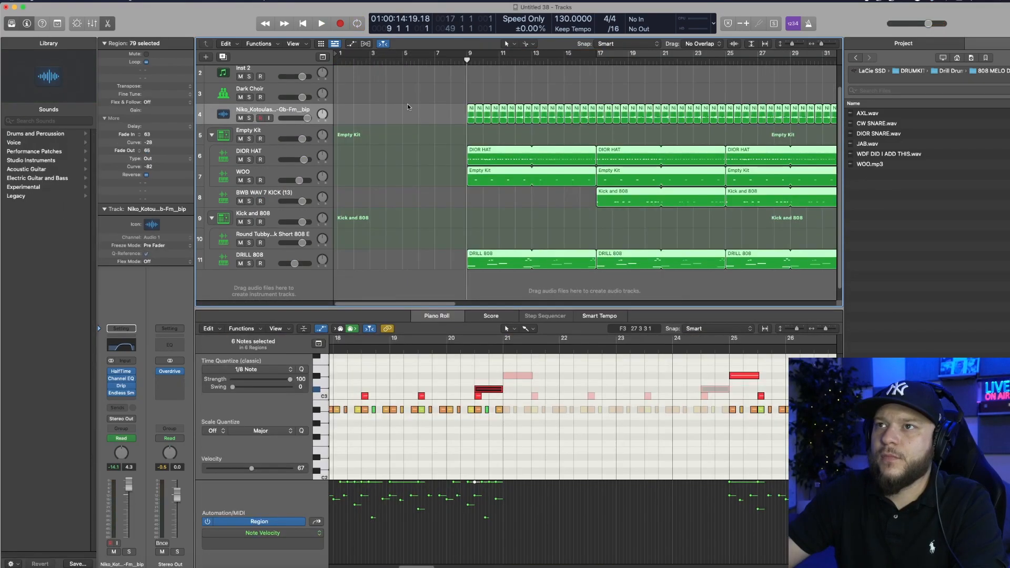
Bounce the 16 reversed chord slices in bars 9–17 in place to a new track and move the bounced region to bar 1.
left_click(594, 123)
left_click_drag(594, 124, 593, 124)
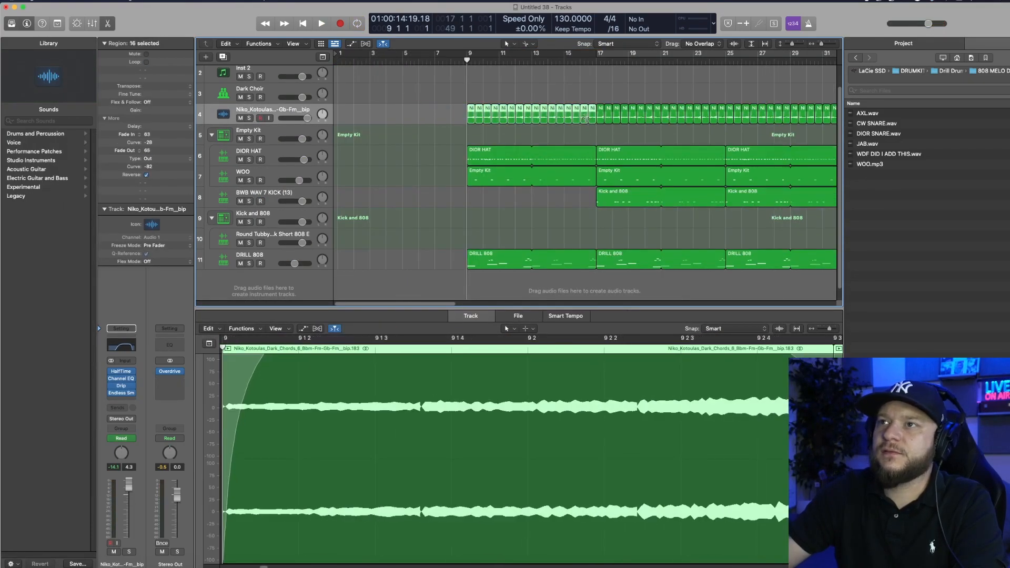
right_click(586, 119)
left_click(599, 123)
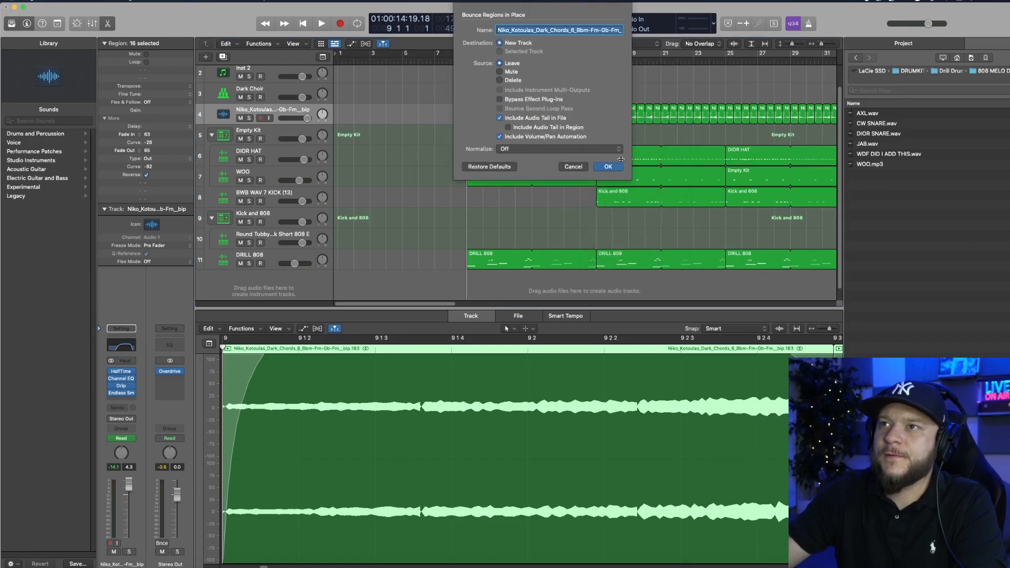
key("Return")
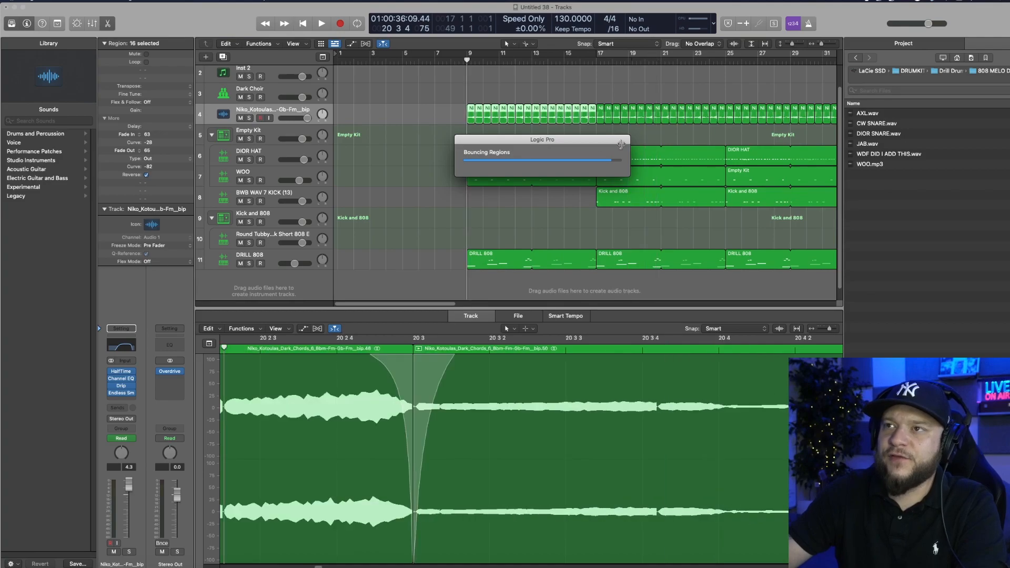
left_click_drag(526, 135, 369, 141)
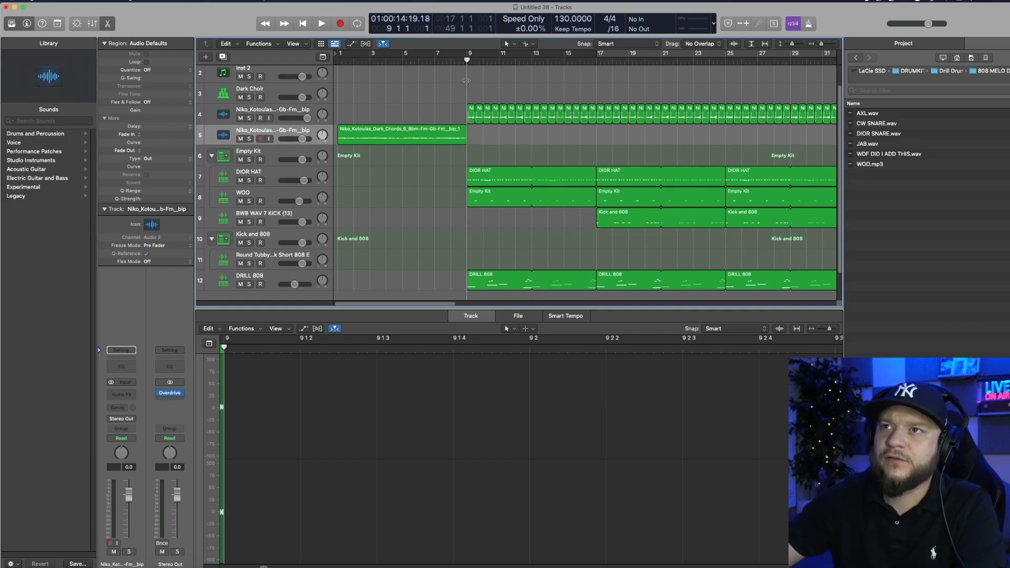
Add a fade-in of about 1113 ms to the bounced chords region, keep its type as Fade In, and play the intro.
key("Return")
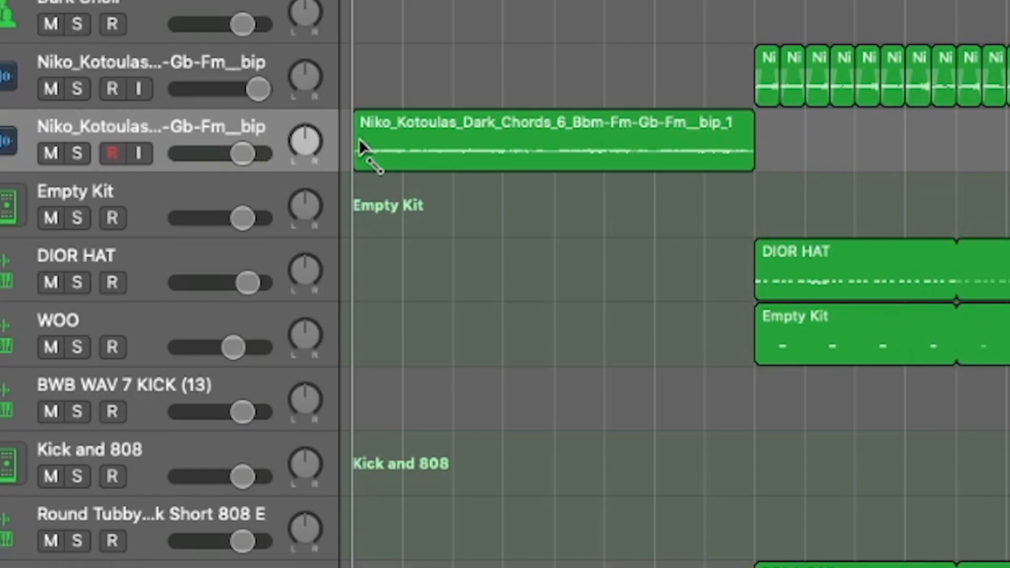
left_click_drag(342, 133, 351, 132)
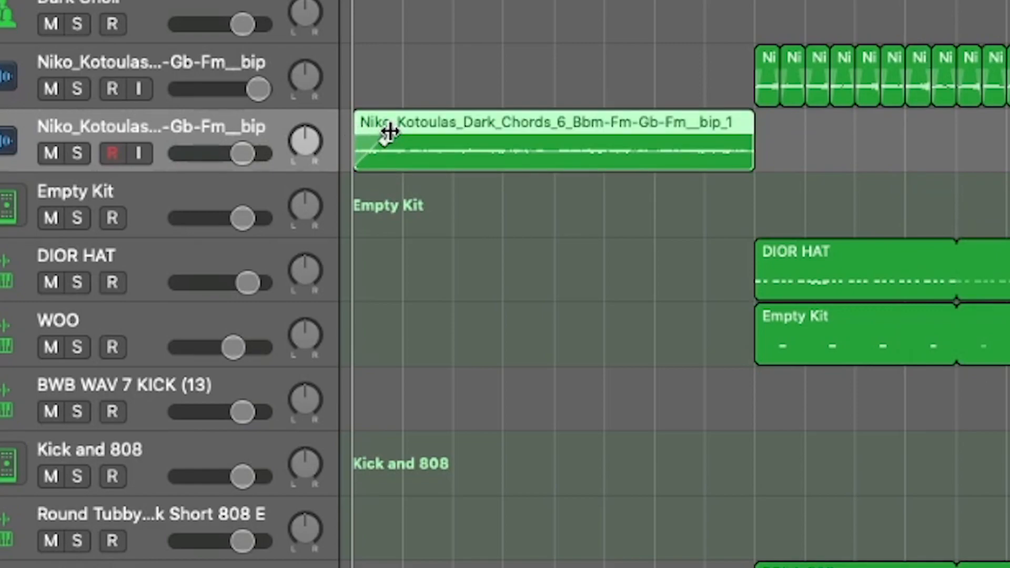
right_click(374, 147)
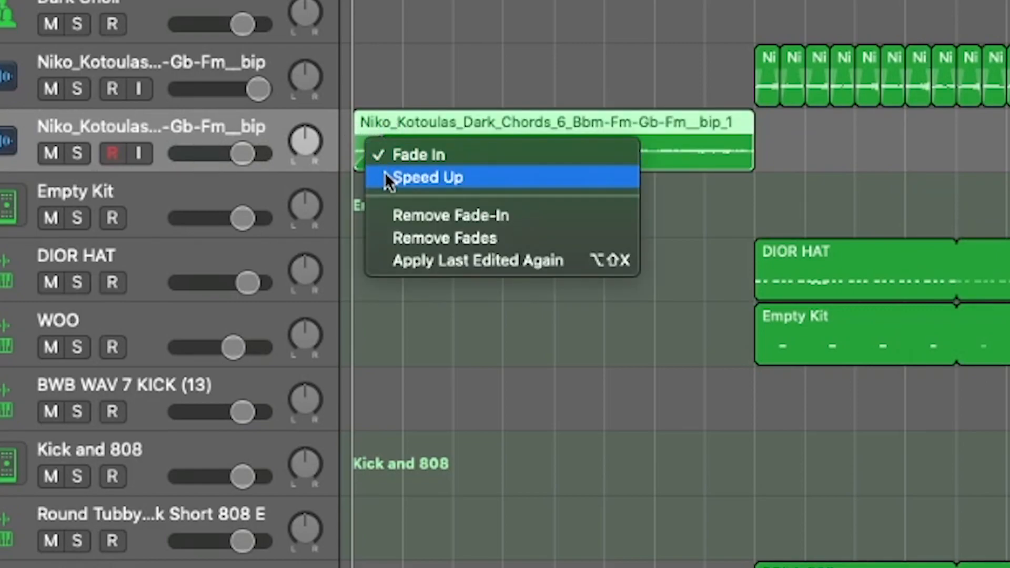
left_click(390, 155)
key("space")
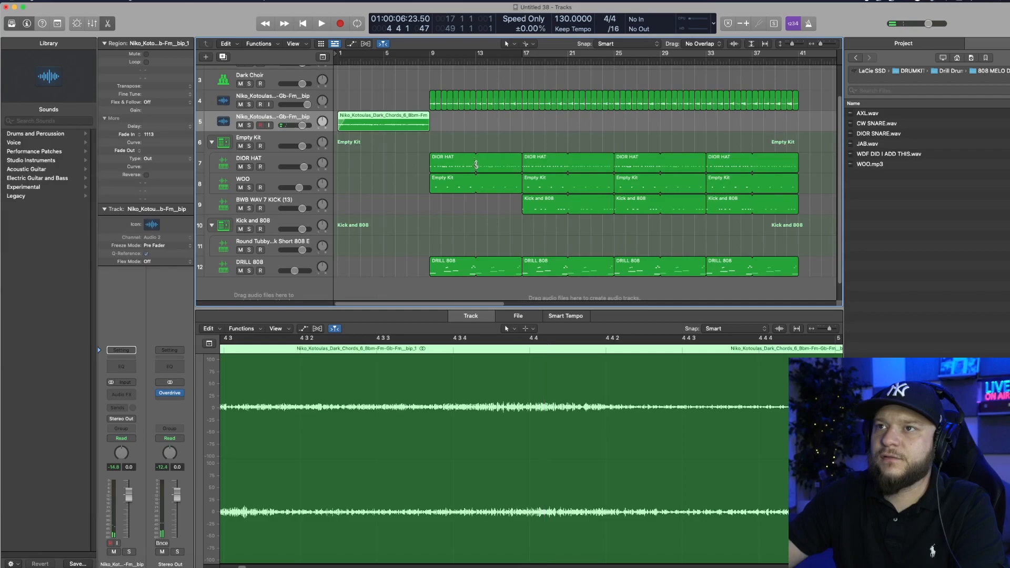
Split the first DIOR HAT region at bar 13, copy its first four bars to bar 5, and play the intro.
left_click(475, 164)
left_click_drag(453, 164, 403, 165)
key("space")
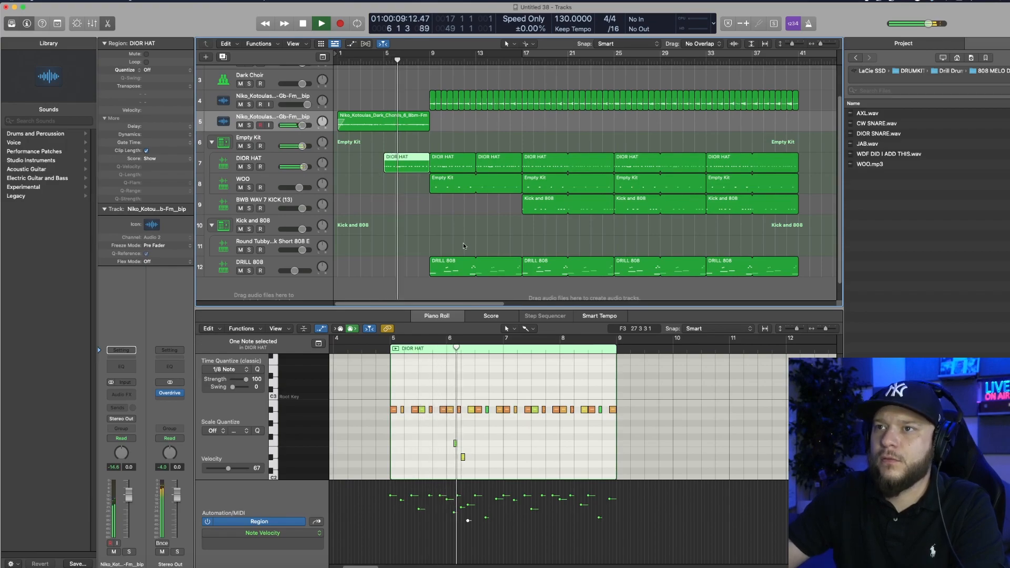
scroll(463, 242, "down", 1)
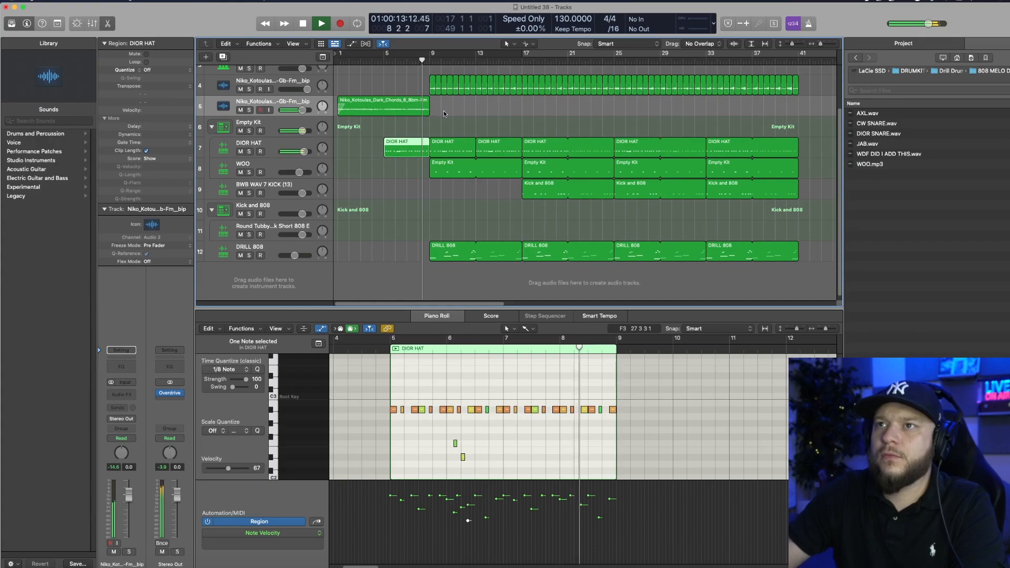
key("space")
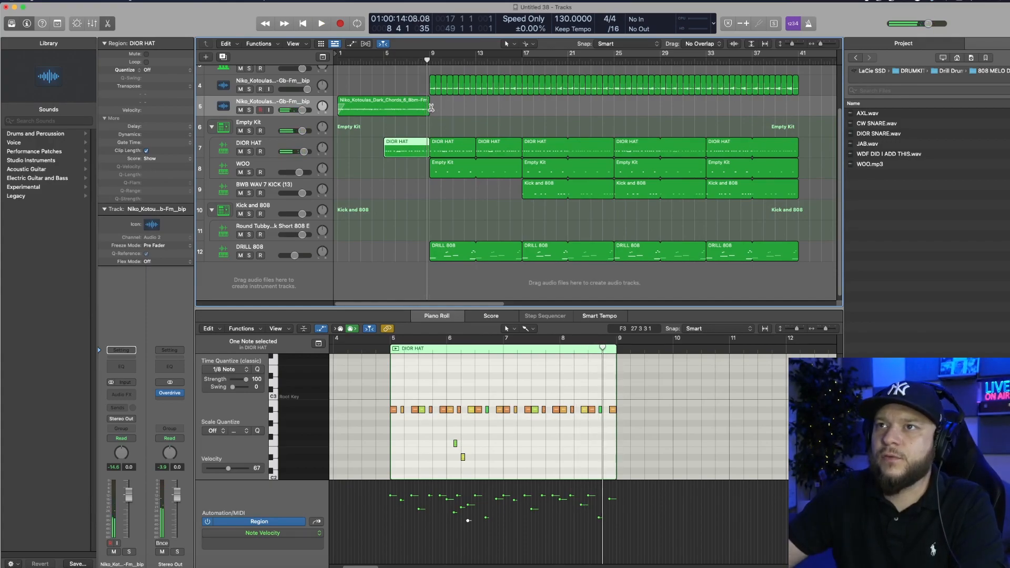
Set the secondary tool of the tracks area to the Fade Tool.
left_click(653, 46)
left_click(552, 108)
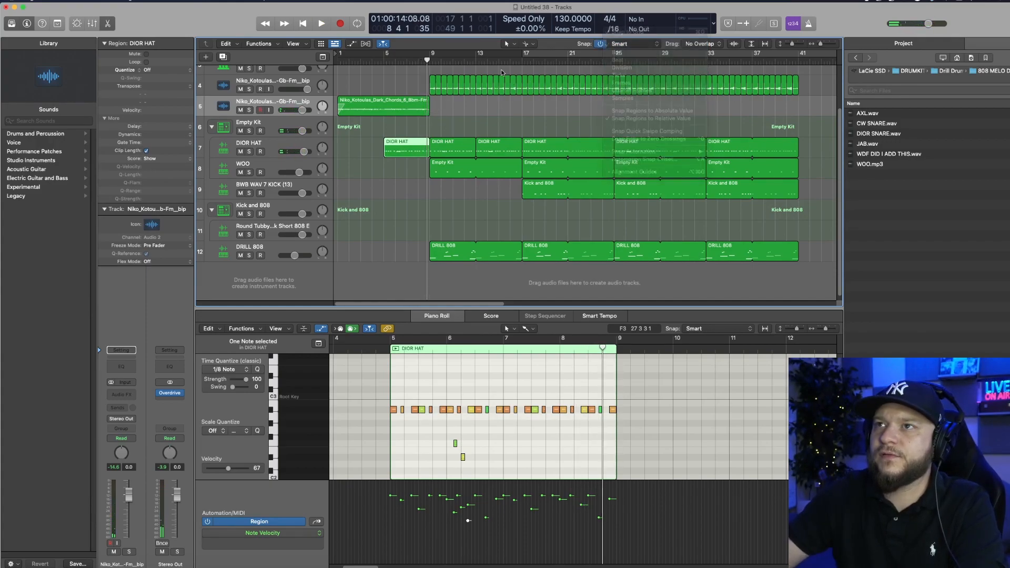
left_click(537, 108)
left_click(528, 45)
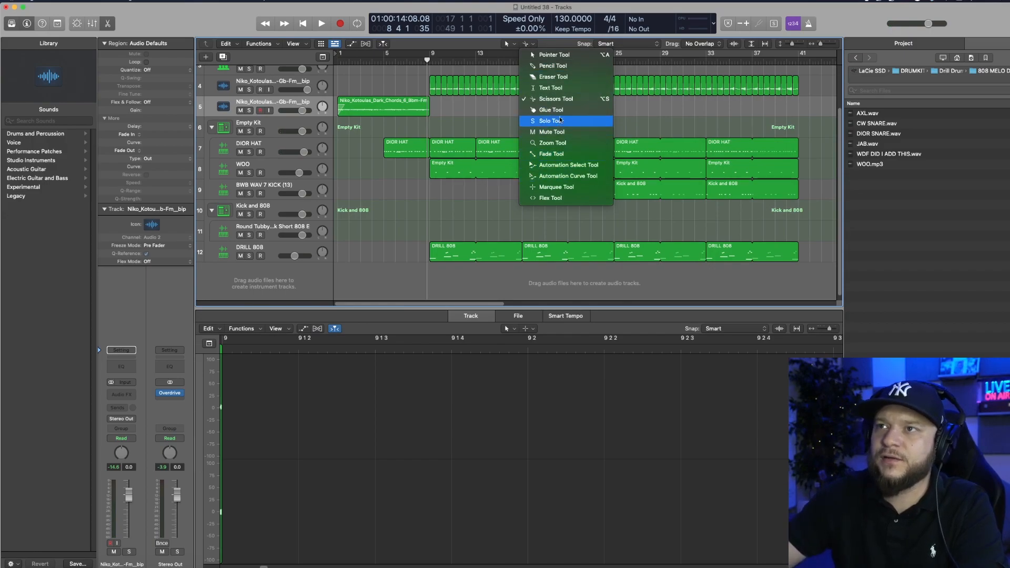
left_click(551, 153)
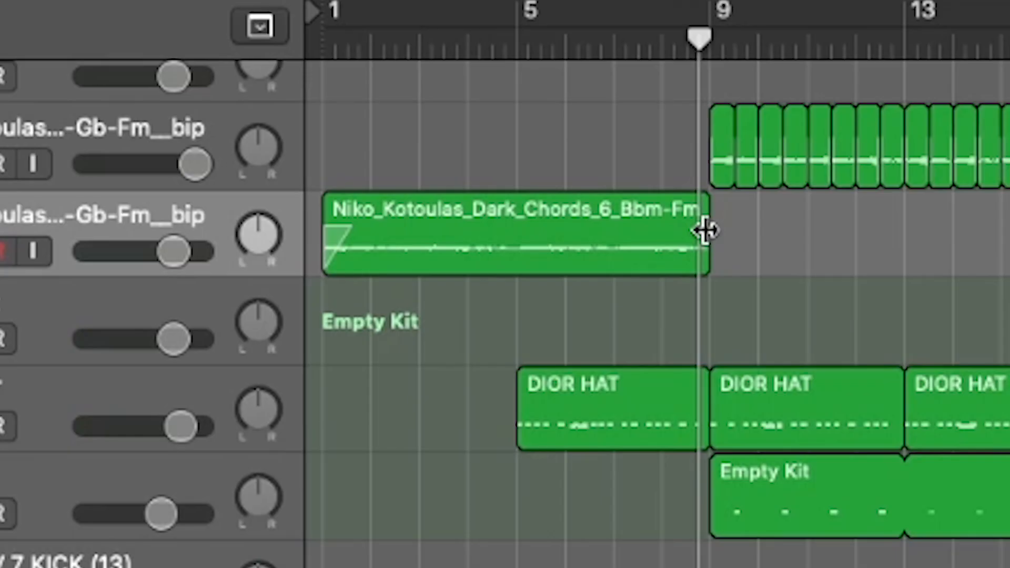
Add a fade-out about half a bar long ending at bar 9 on the bounced chords region, and place the playhead at its start.
left_click(705, 230)
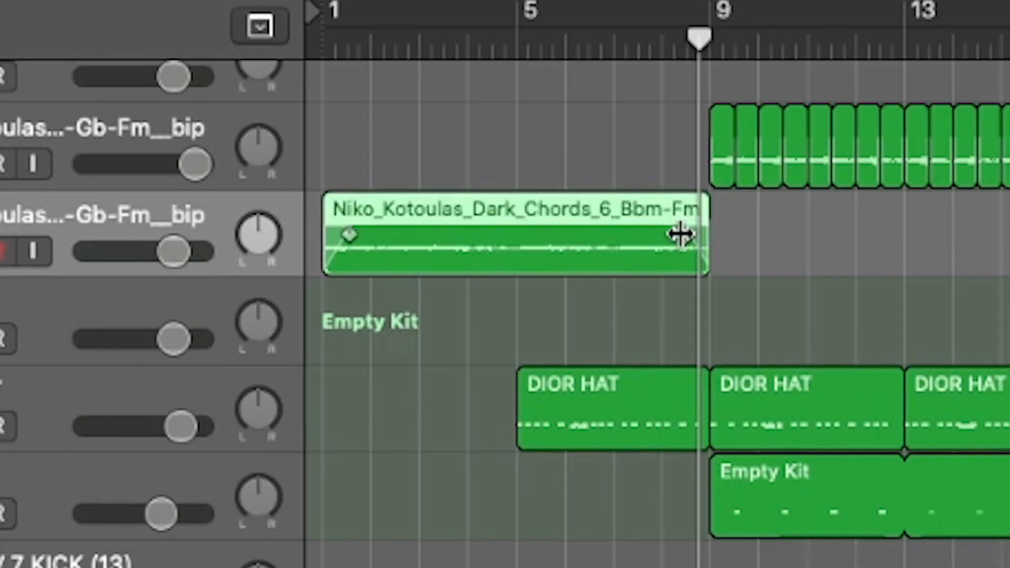
key("super+Right")
key("super+Right")
key("super+Right")
key("super+Right")
key("super+Right")
key("super+Right")
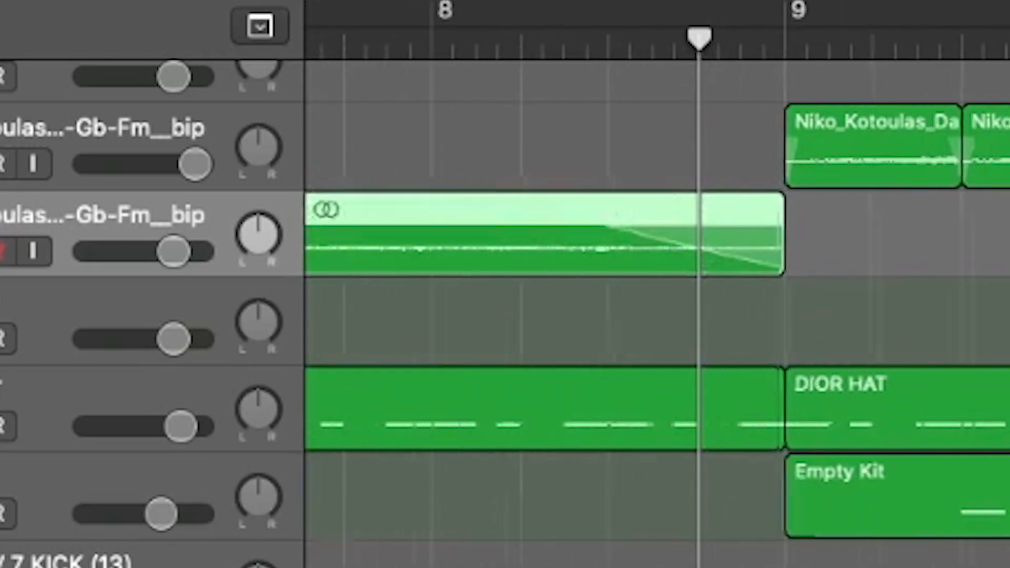
left_click_drag(722, 50, 577, 53)
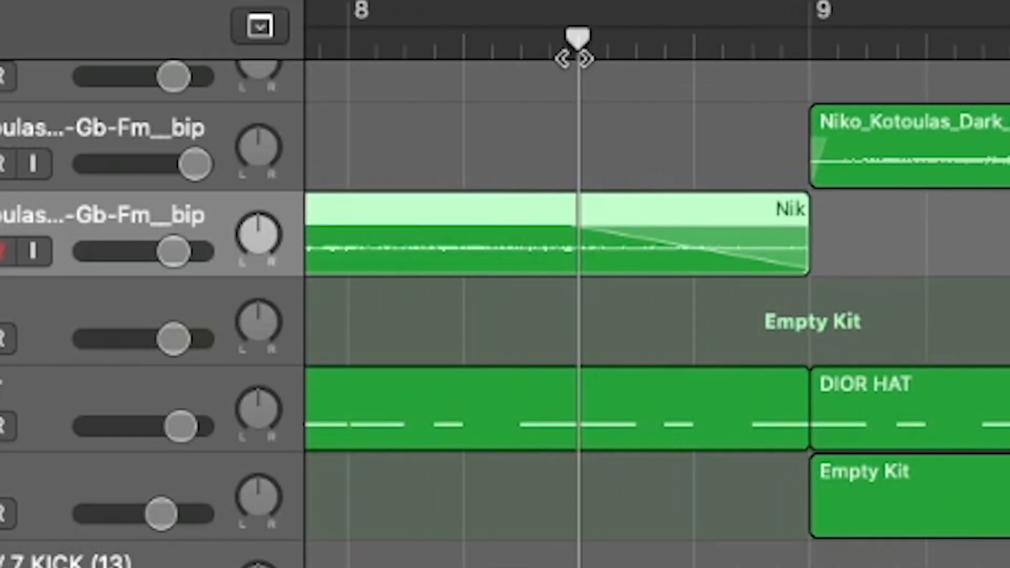
Start the chords region's fade-out about midway through bar 8, change it to Slow Down, and play the transition into bar 9.
mouse_move(568, 219)
left_mouse_down()
mouse_move(591, 217)
mouse_move(577, 218)
left_mouse_up()
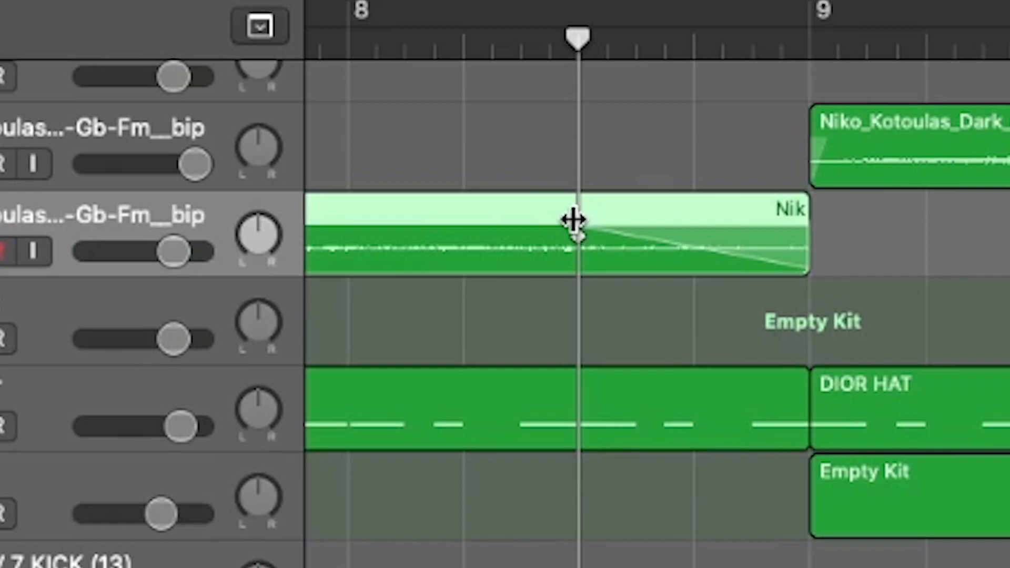
right_click(746, 236)
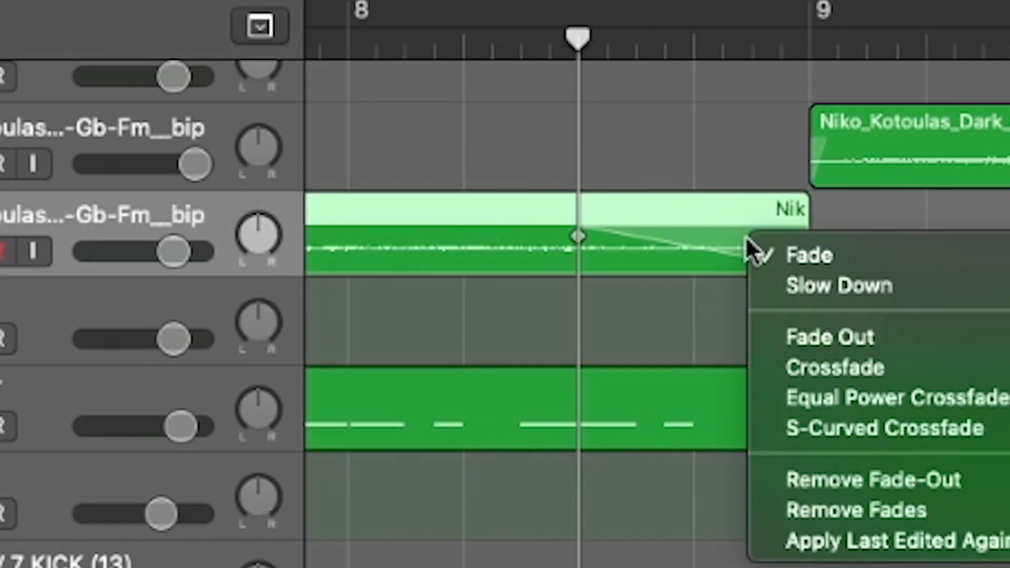
left_click(835, 287)
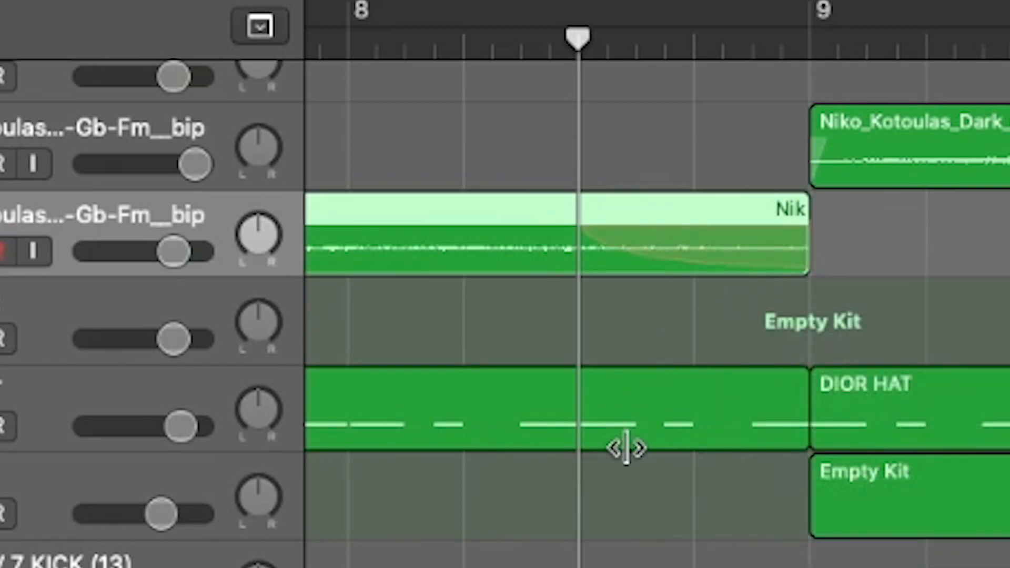
left_click_drag(626, 447, 1007, 421)
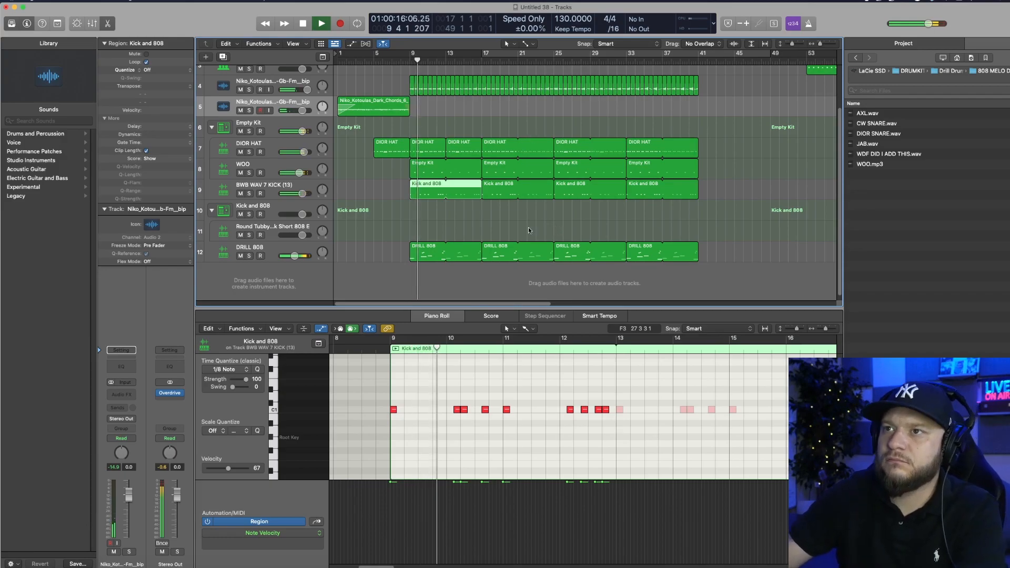
Clear the region selection, collapse the Kick and 808 track stack, and select the DRILL 808 track.
left_click(379, 271)
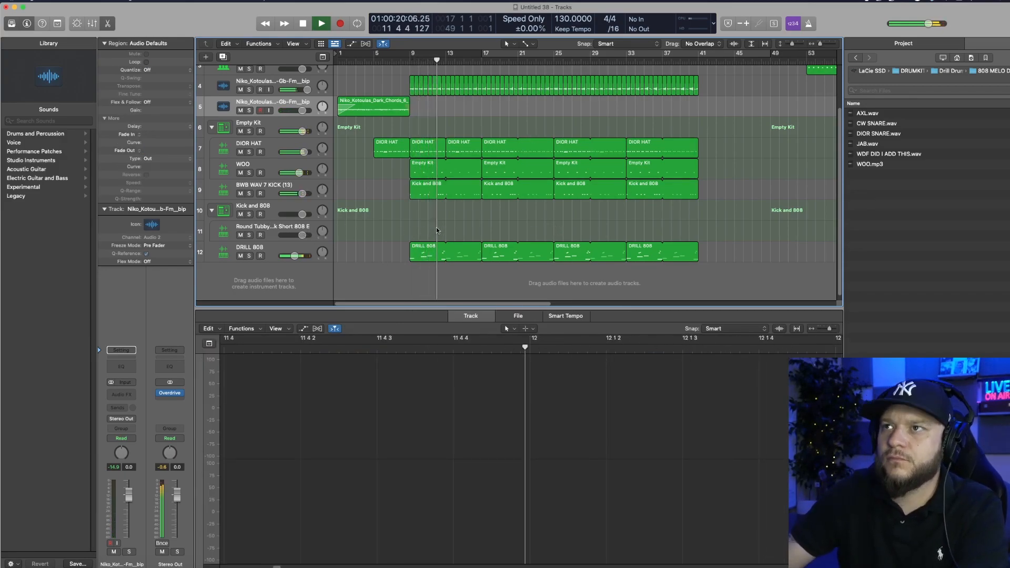
left_click(211, 210)
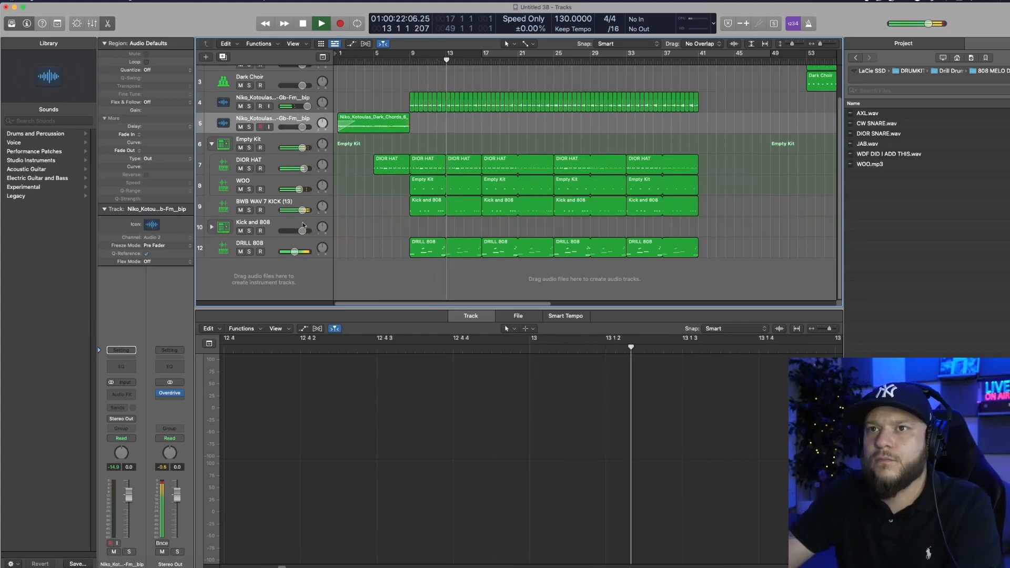
left_click(266, 244)
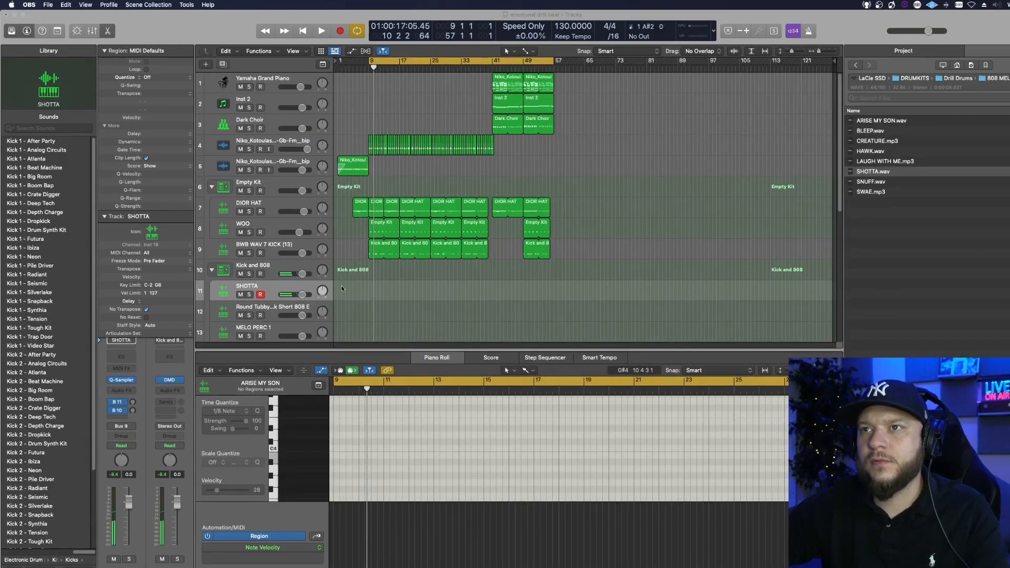
Bounce the SHOTTA region at bar 9 in place to a new track and place the reversed bounce at bar 5.
double_click(377, 291)
right_click(371, 291)
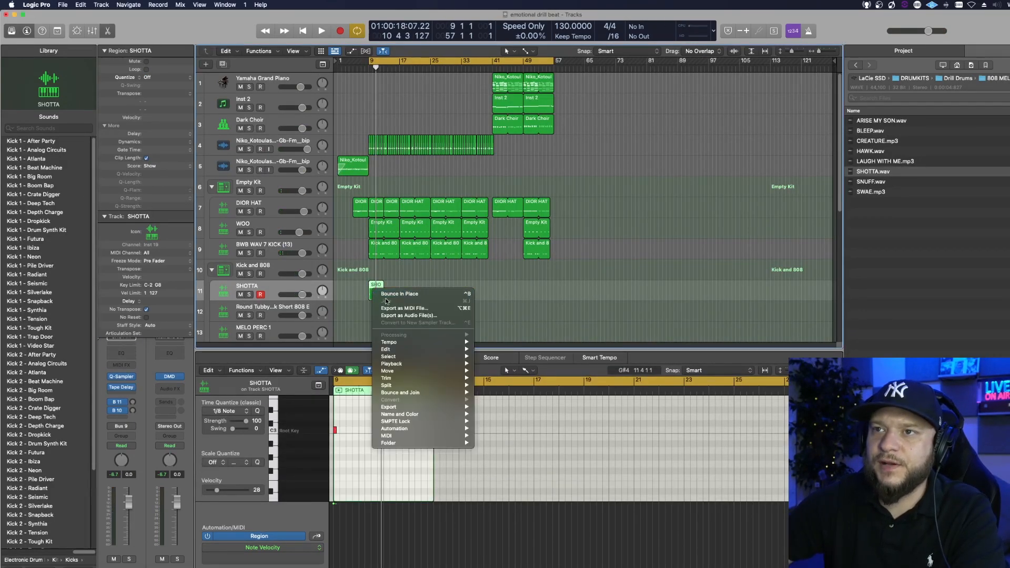
left_click(420, 294)
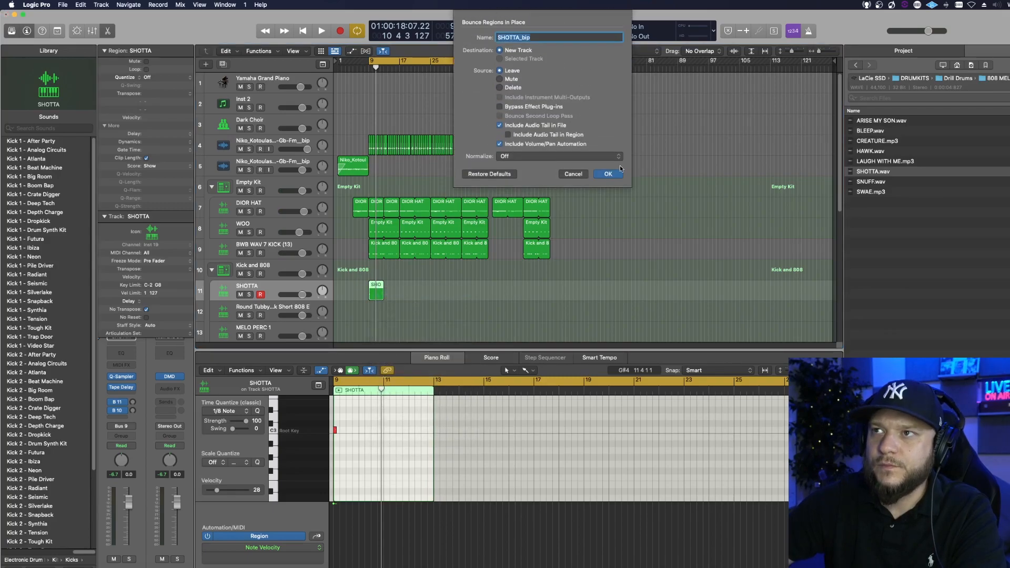
left_click(608, 173)
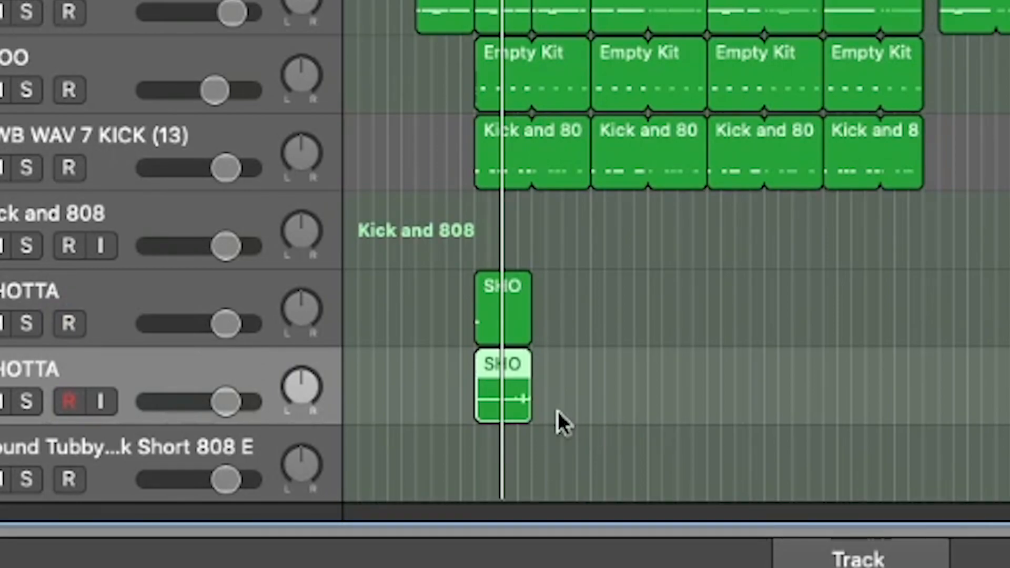
left_click_drag(488, 406, 441, 399)
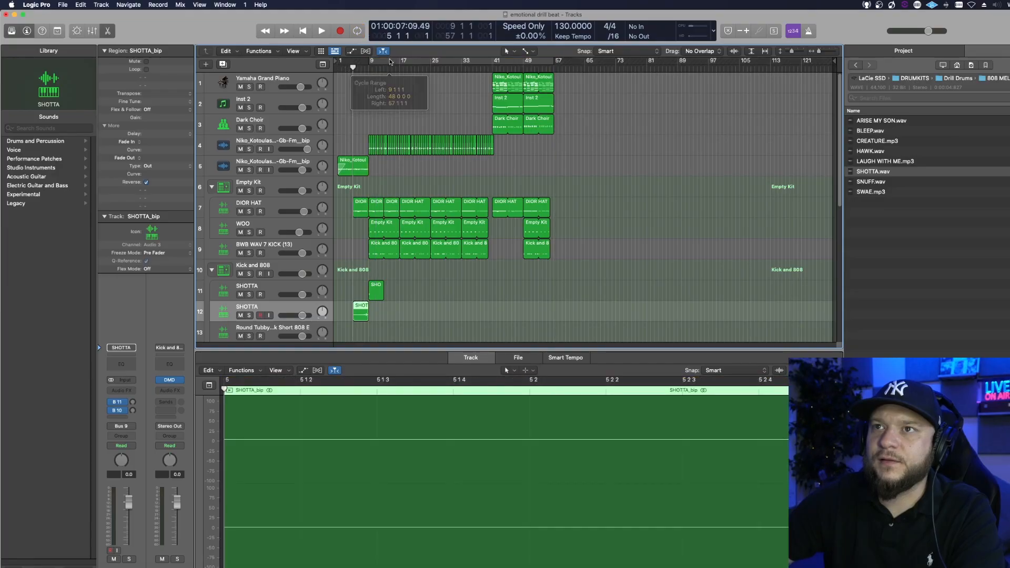
Set the reversed SHOTTA track's volume to -2.9 dB while playing the transition from the intro into the beat.
left_click_drag(302, 315, 298, 316)
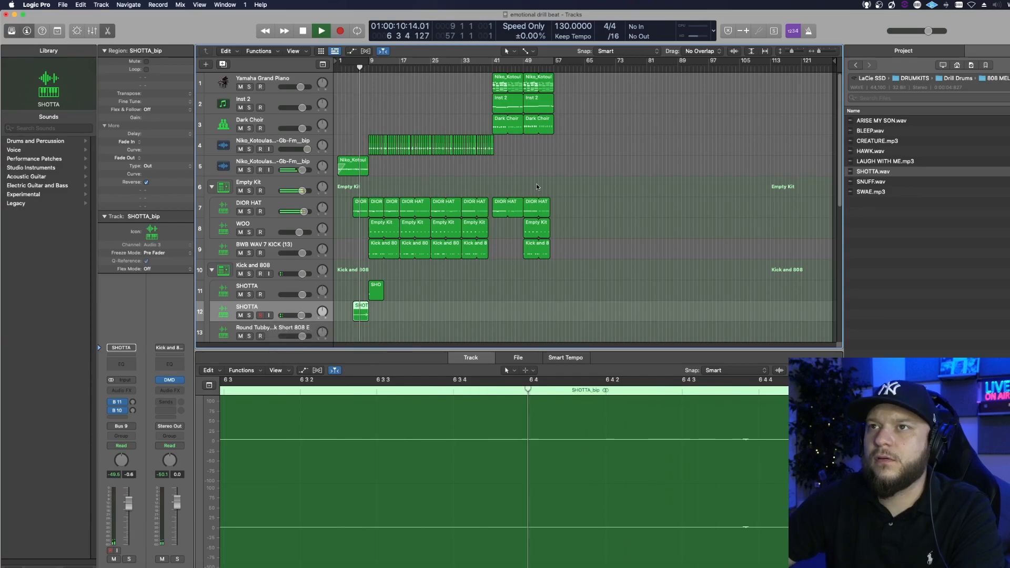
left_click_drag(818, 51, 822, 51)
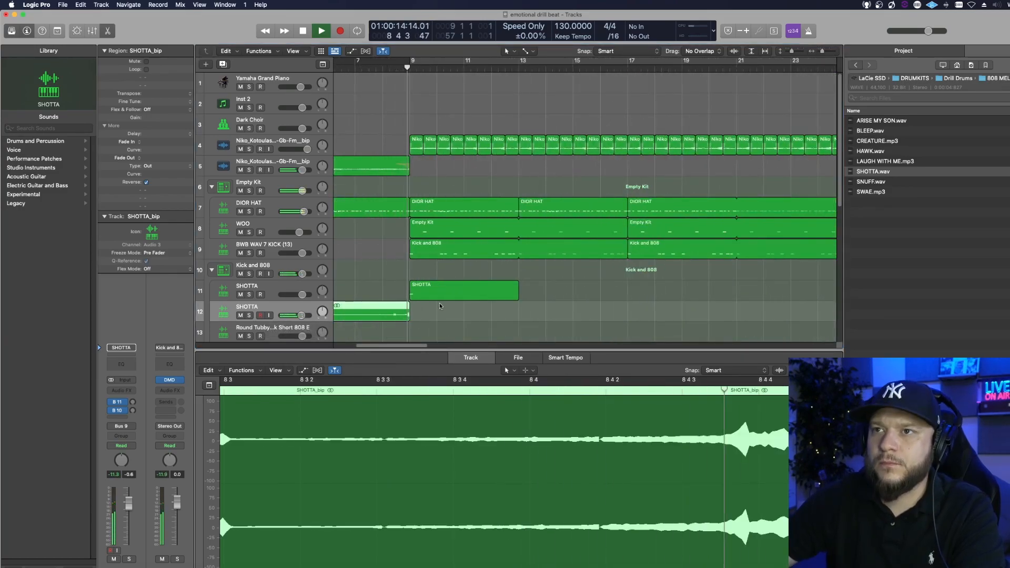
left_click_drag(301, 315, 298, 315)
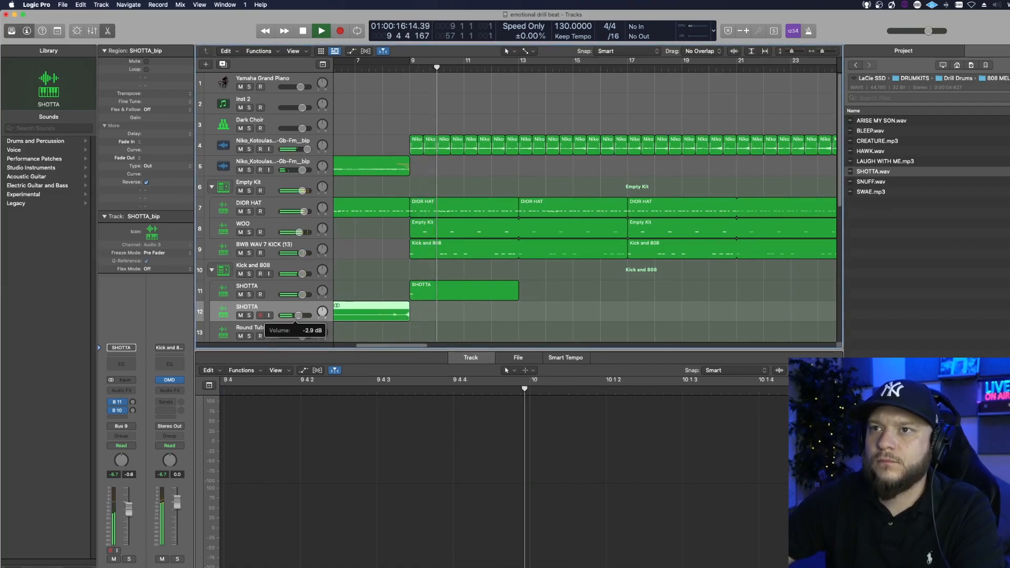
left_click_drag(821, 51, 818, 52)
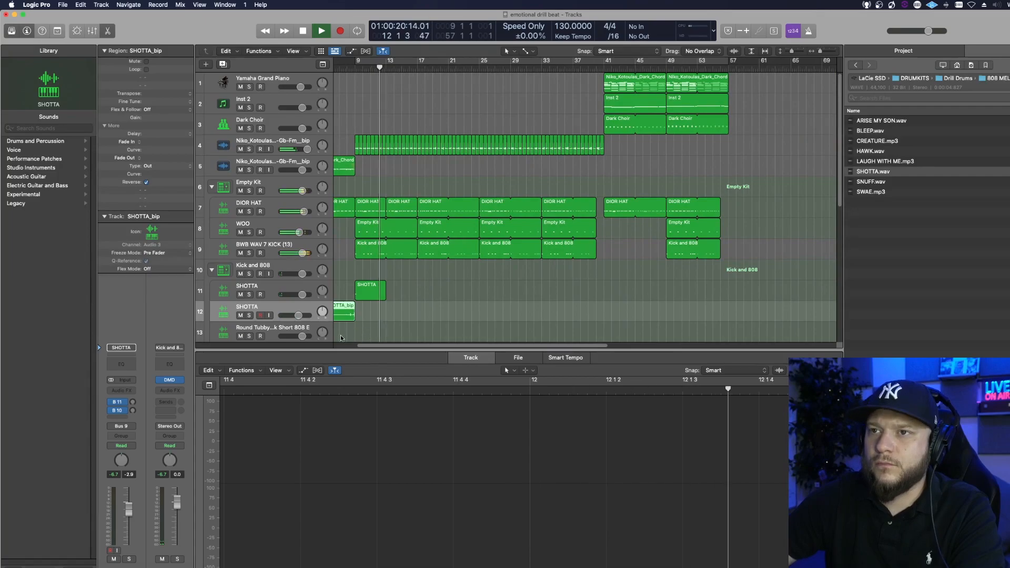
Show the track automation and select all pan points at the start of the SHOTTA region at bar 9.
left_click_drag(377, 349, 349, 350)
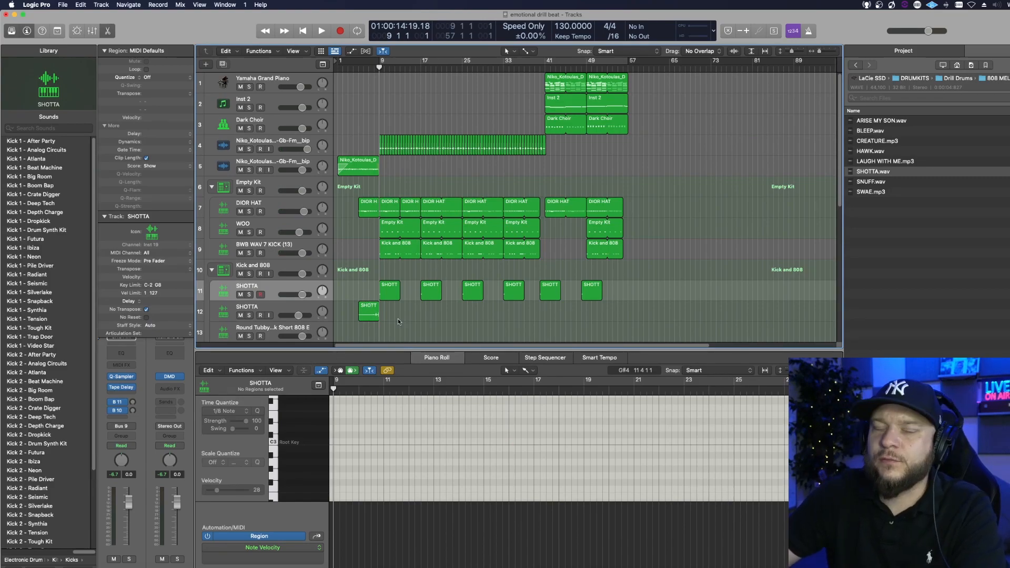
key("a")
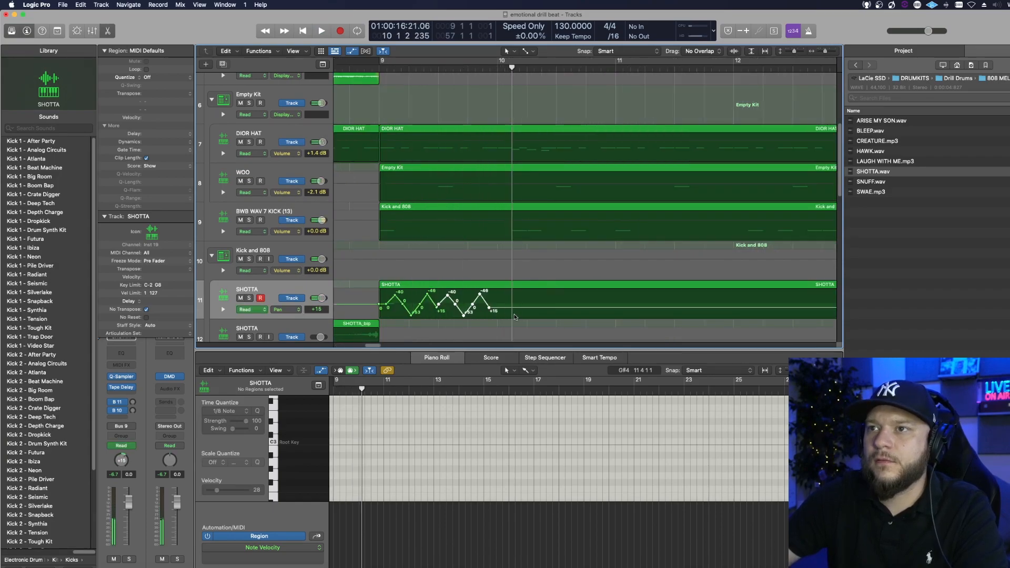
left_click_drag(515, 316, 384, 295)
left_click(386, 298)
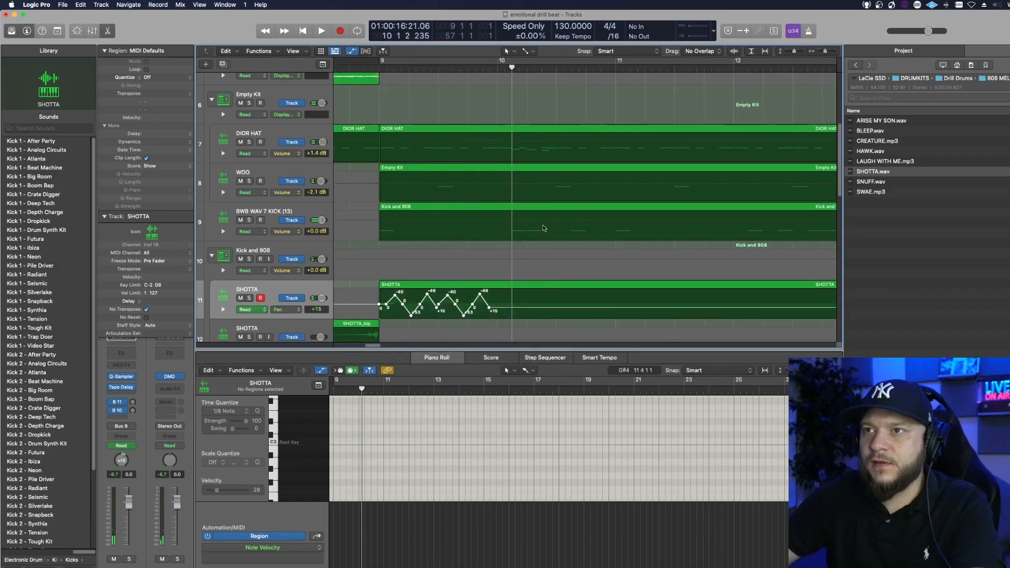
left_click_drag(826, 52, 821, 52)
left_click(626, 69)
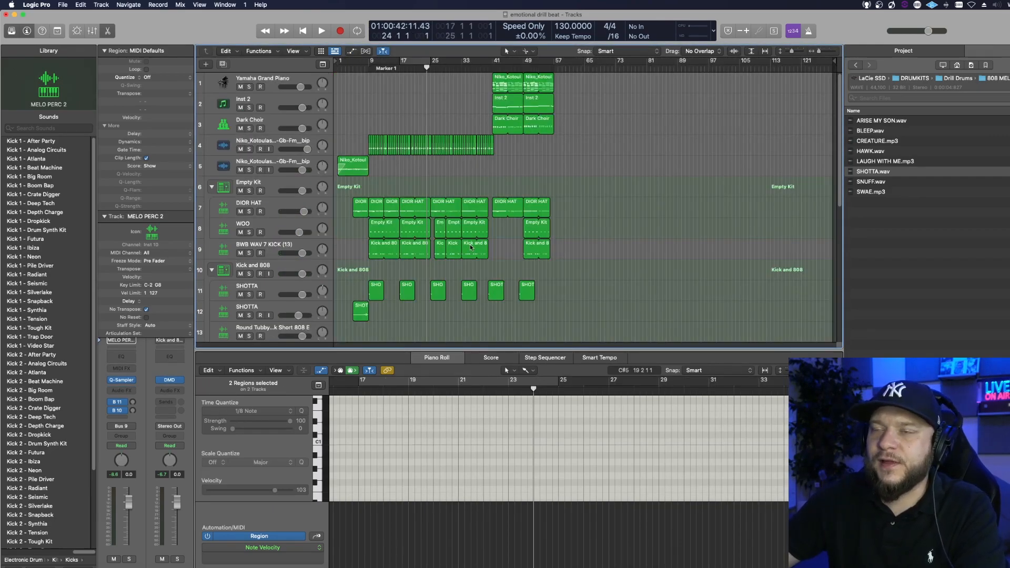
Set a cycle range from bar 25 to bar 41 and play that section.
key("space")
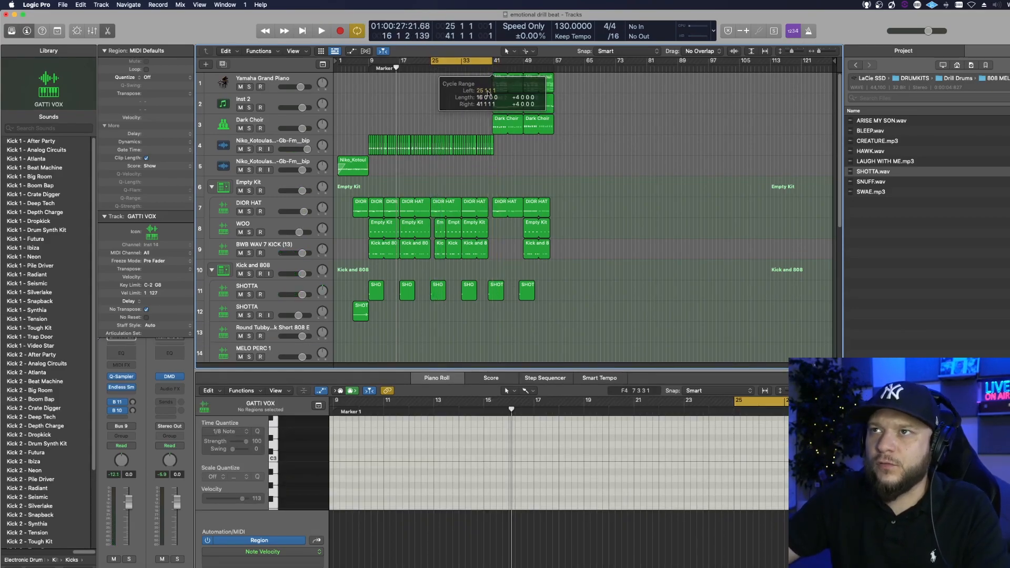
scroll(441, 251, "down", 5)
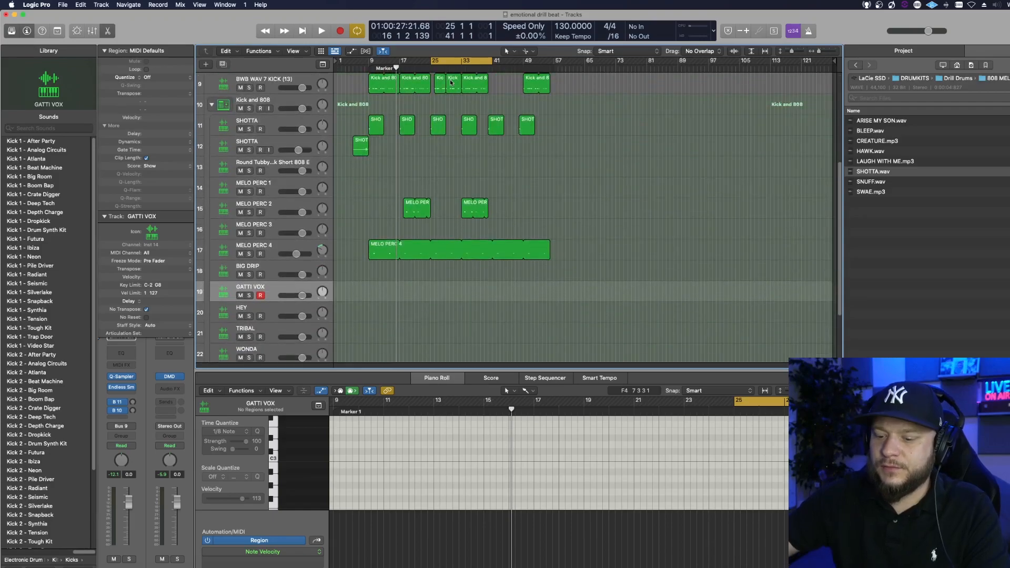
key("space")
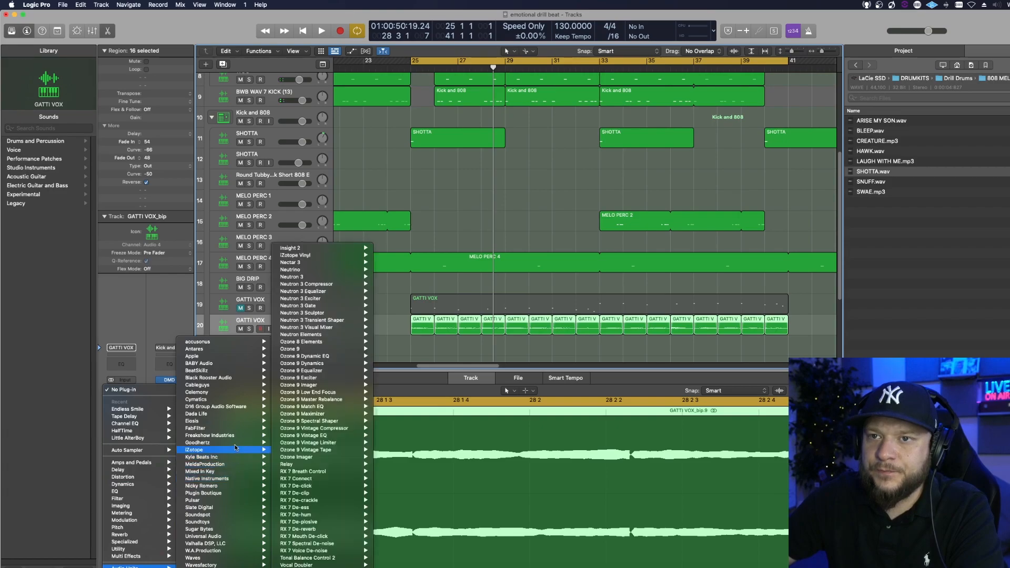
Insert a stereo Kickstart on the bounced GATTI VOX track, choose the fifth curve of its first row at 1/4, and play it.
mouse_move(247, 486)
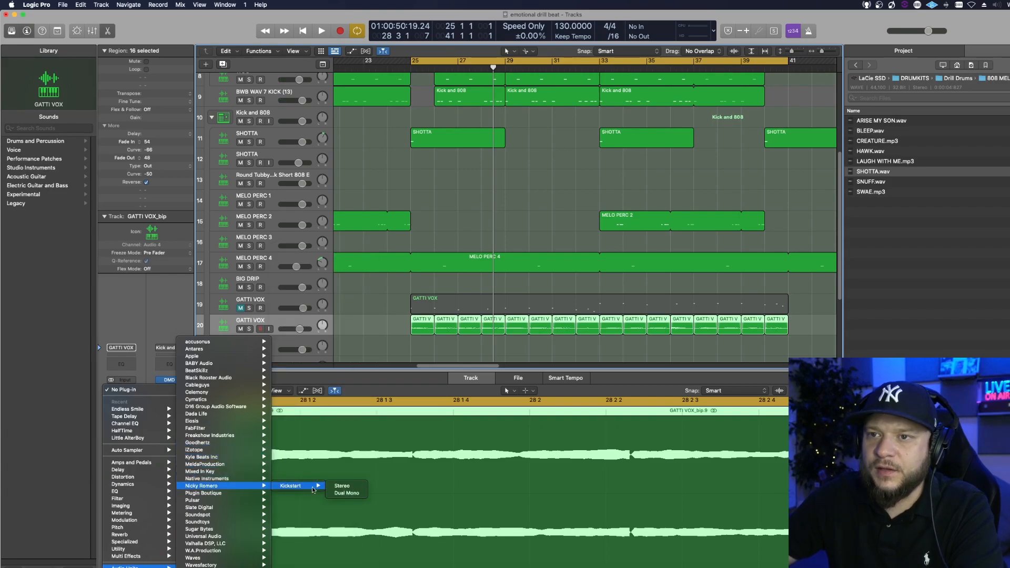
left_click(341, 486)
left_click_drag(504, 128, 341, 145)
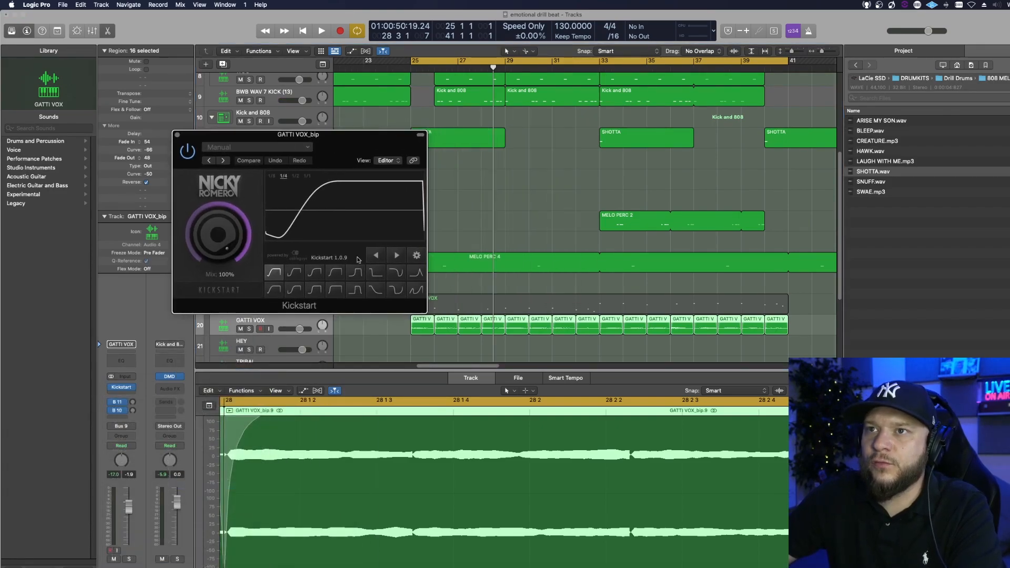
left_click(356, 273)
key("space")
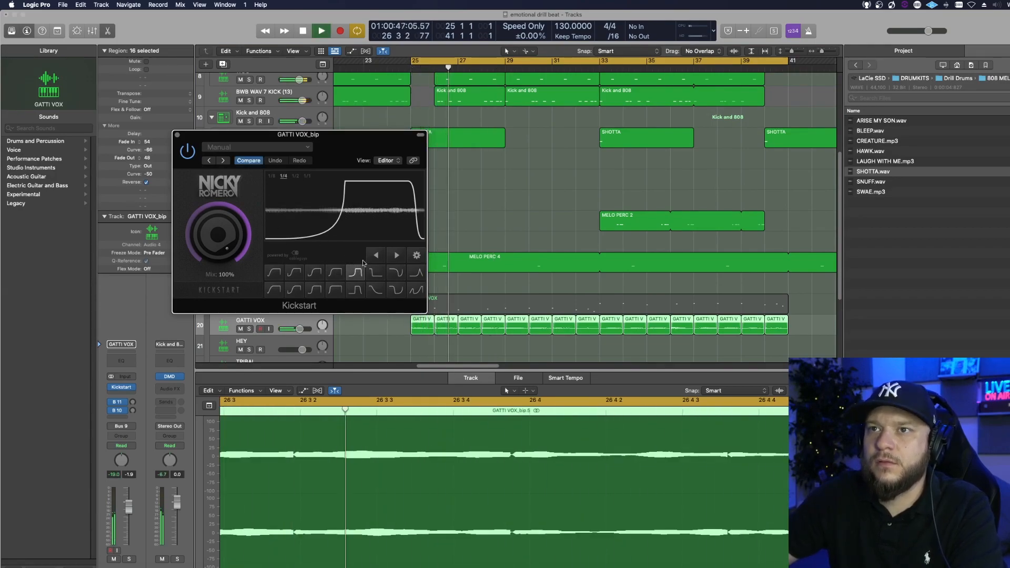
left_click(178, 135)
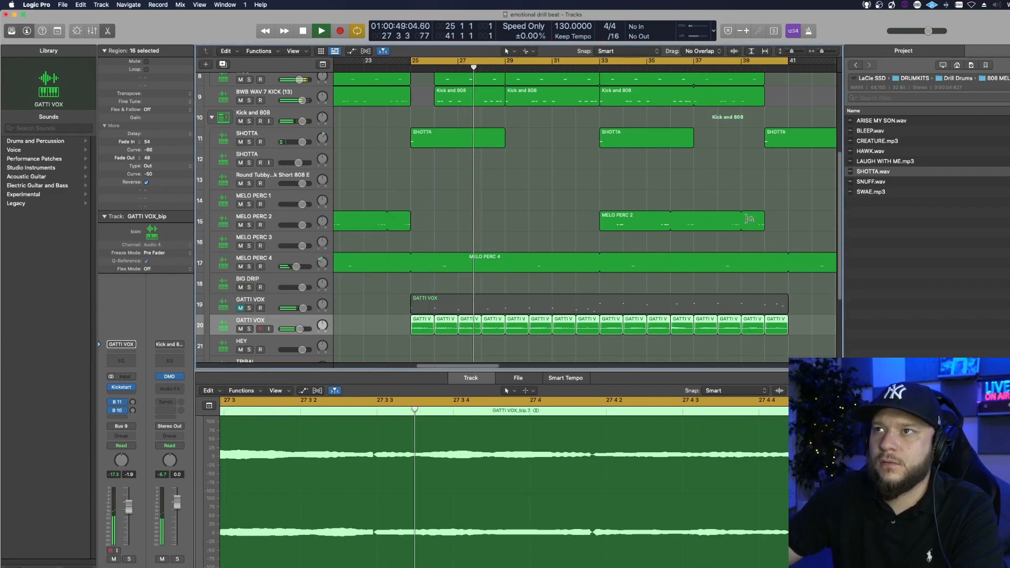
Add a Channel EQ to the bounced GATTI VOX track with low cut 675 Hz, high shelf 2080 Hz at +10.1 dB, and high cut 4860 Hz.
left_click_drag(821, 51, 819, 51)
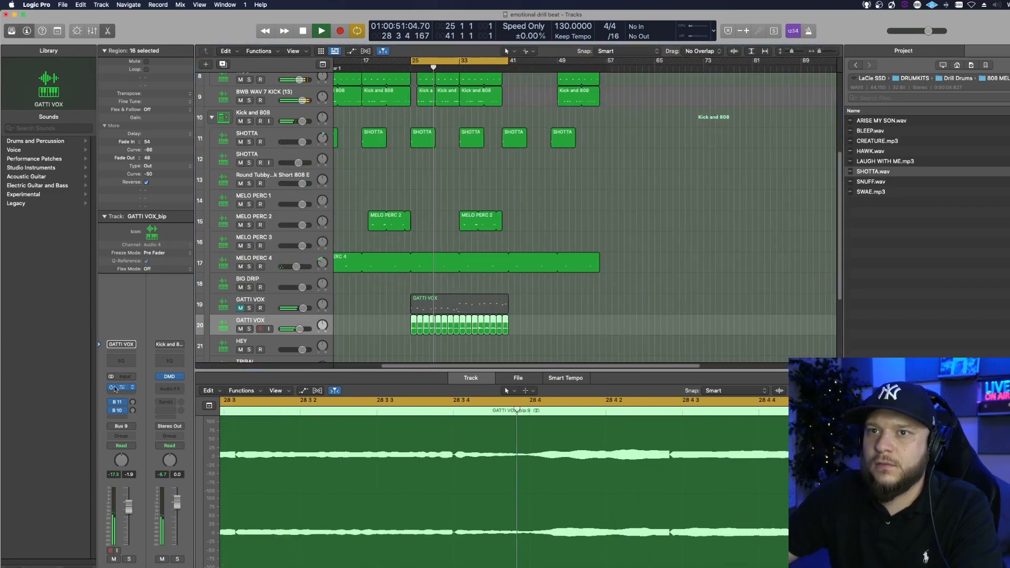
left_click(117, 362)
left_click_drag(390, 271, 585, 271)
left_click_drag(650, 242, 579, 221)
left_click_drag(715, 167, 537, 228)
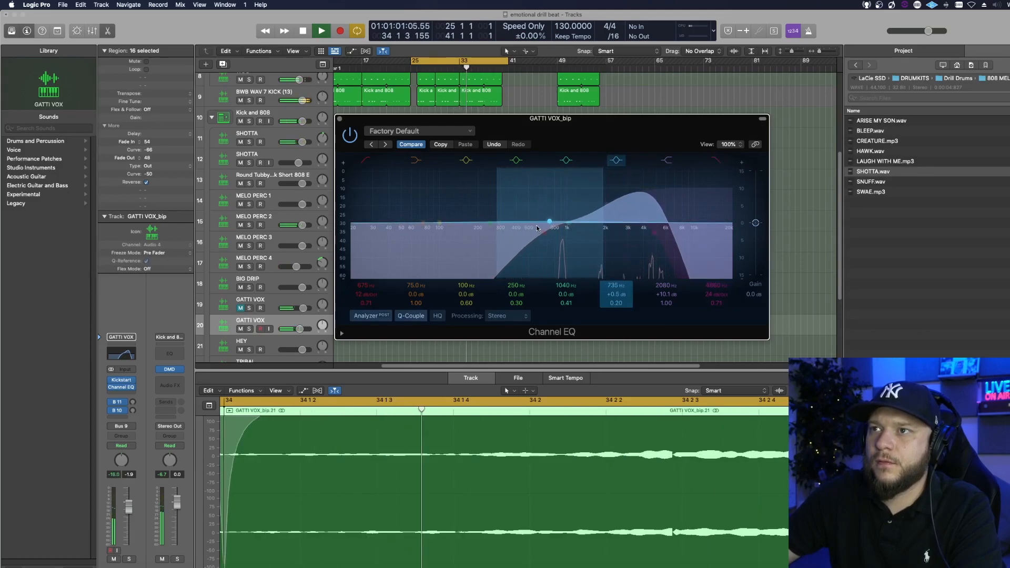
left_click(340, 120)
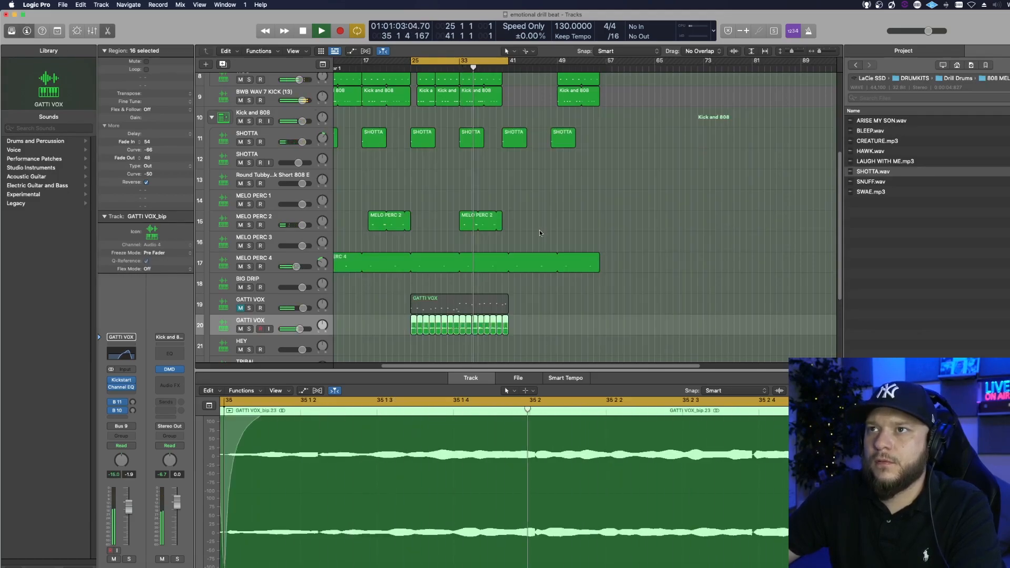
Copy the 16 chopped GATTI VOX regions to bar 41 and move the copies onto a duplicate of their track.
left_click_drag(413, 321, 511, 322)
left_click(307, 322)
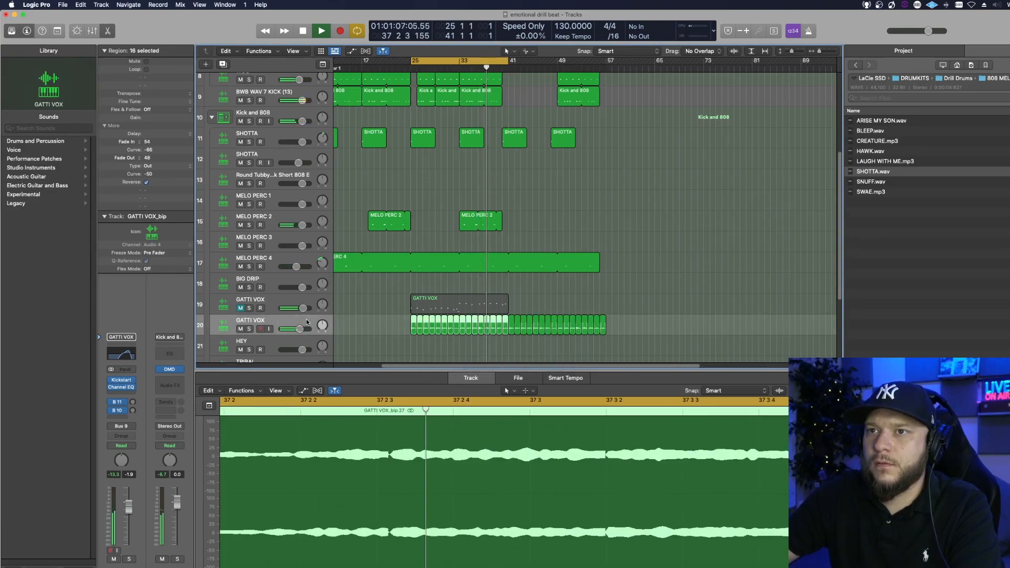
key("super+d")
left_click_drag(613, 342, 512, 345)
left_click(478, 59)
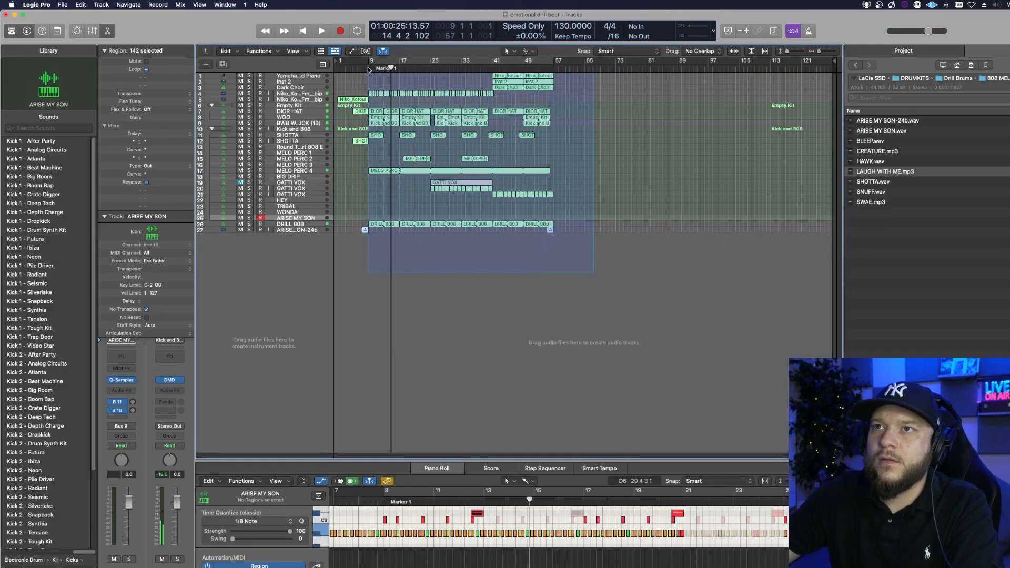
Copy all regions between bars 9 and 57 to bar 57 and play the arrangement from the start.
left_click_drag(370, 69, 554, 103)
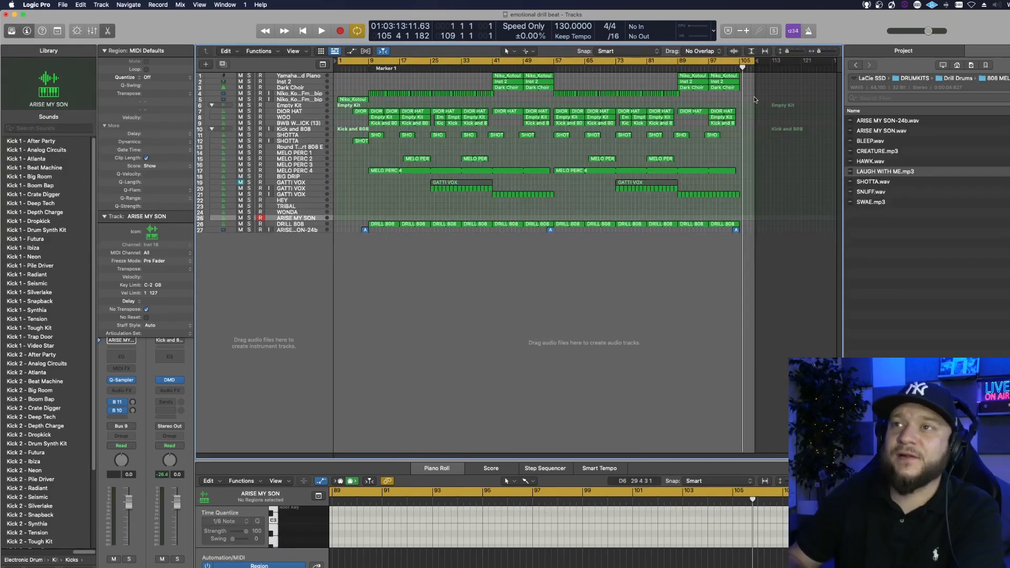
key("space")
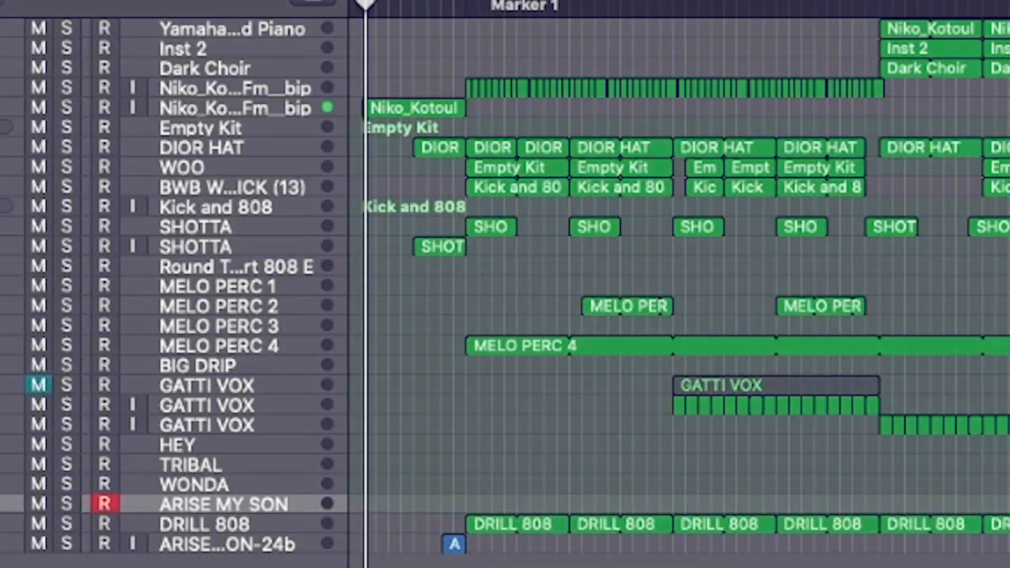